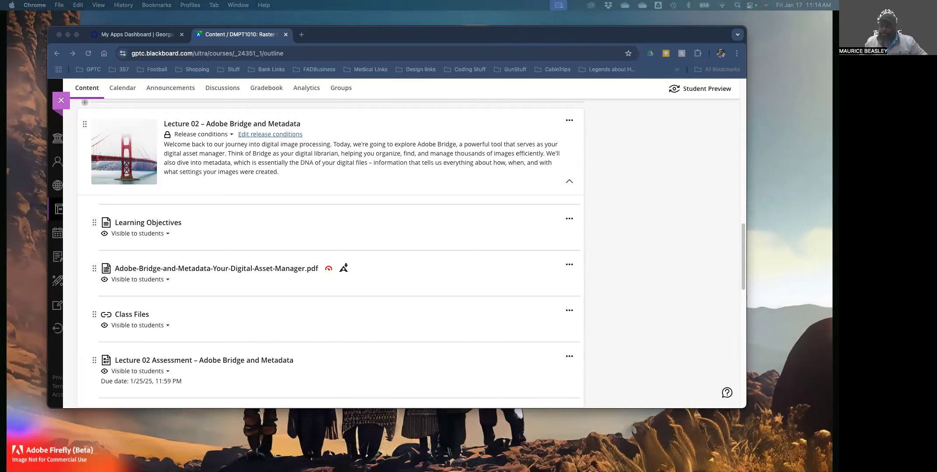
Move the Adobe Bridge window over the Blackboard Lecture 02 course page
{"action": "left_click_drag", "start_coordinate": [830, 94], "coordinate": [282, 25]}
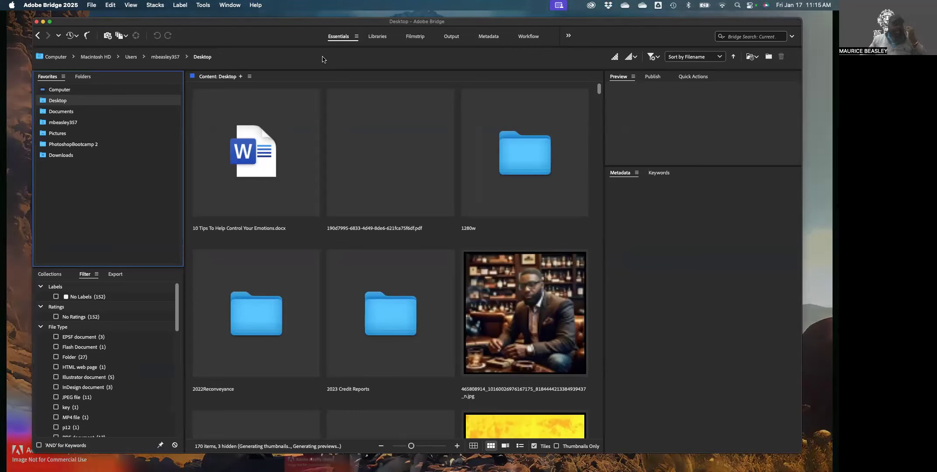
List the computer's three drives in Bridge, then bring a Finder window to the front
{"action": "left_click", "coordinate": [51, 89]}
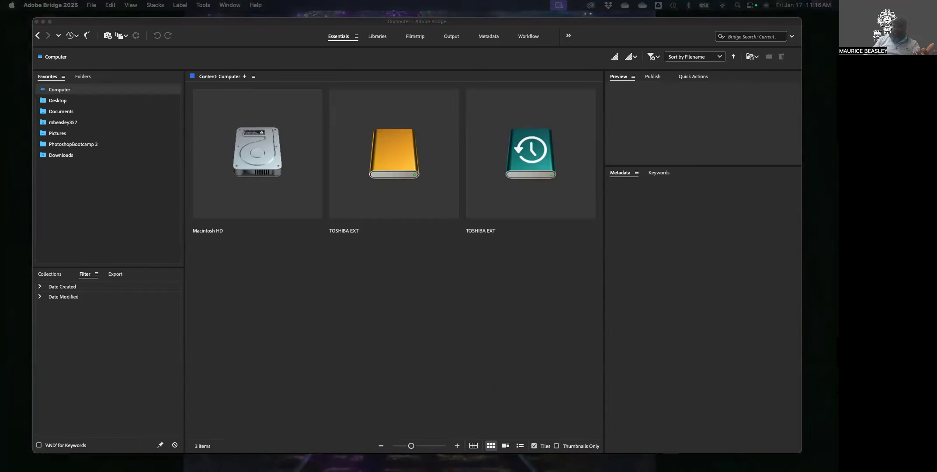
{"action": "left_click_drag", "start_coordinate": [835, 195], "coordinate": [224, 113]}
{"action": "left_click", "coordinate": [225, 114]}
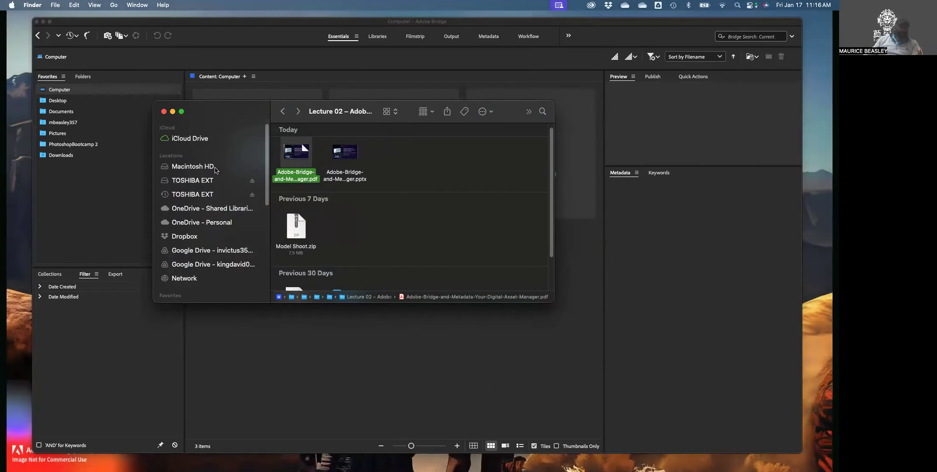
Browse the Finder sidebar locations and drives, then open Documents > Class Files
{"action": "left_click", "coordinate": [186, 167]}
{"action": "left_click", "coordinate": [186, 180]}
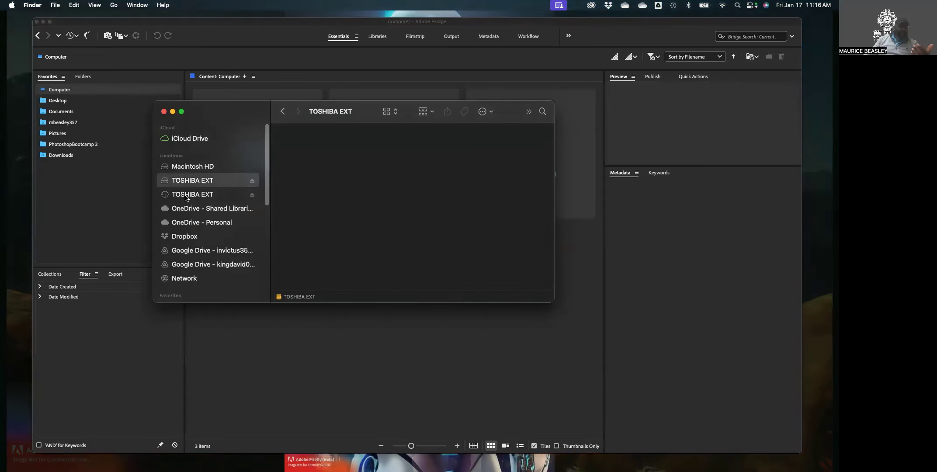
{"action": "left_click", "coordinate": [186, 195]}
{"action": "scroll", "coordinate": [191, 207], "scroll_direction": "down", "scroll_amount": 5}
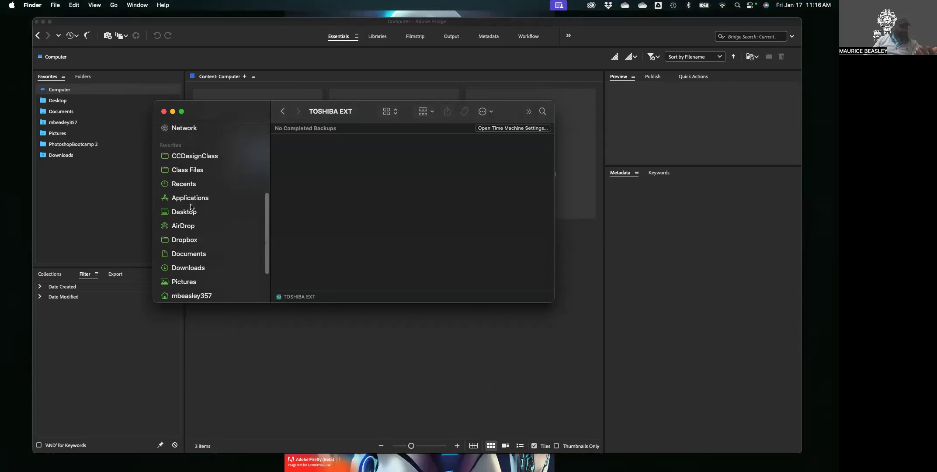
{"action": "left_click", "coordinate": [190, 231]}
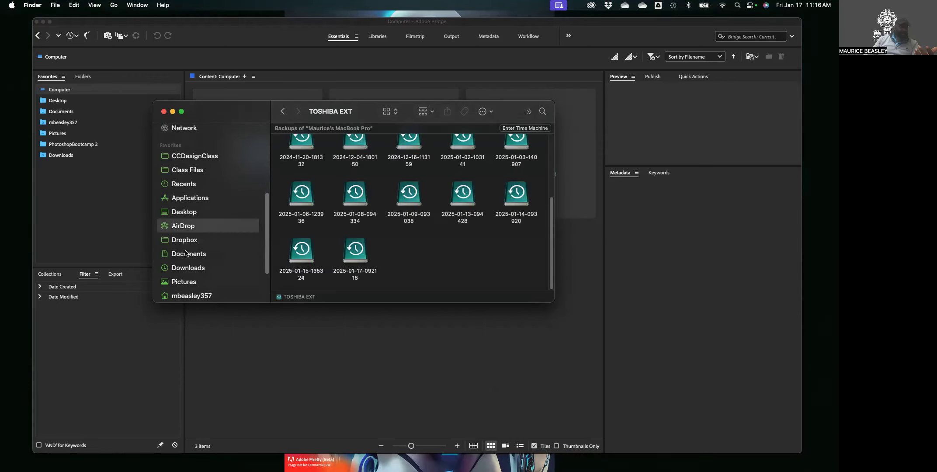
{"action": "left_click", "coordinate": [186, 243]}
{"action": "left_click", "coordinate": [184, 258]}
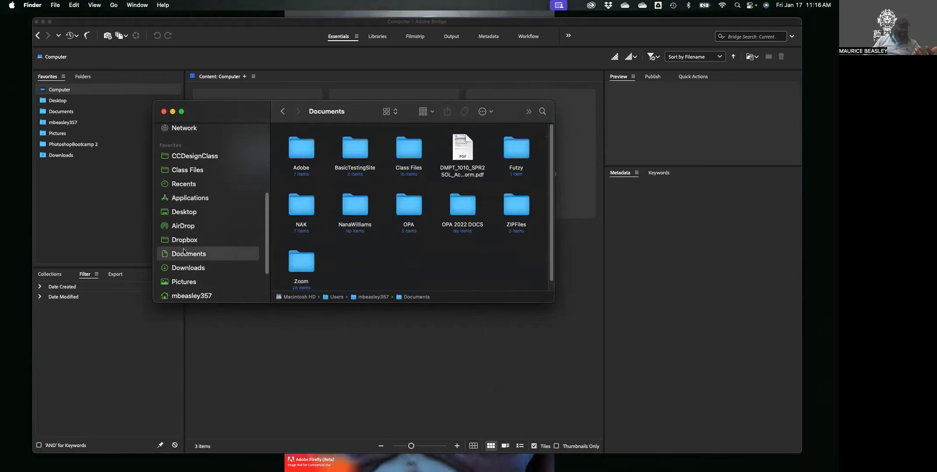
{"action": "scroll", "coordinate": [184, 252], "scroll_direction": "up", "scroll_amount": 1}
{"action": "left_click", "coordinate": [189, 186]}
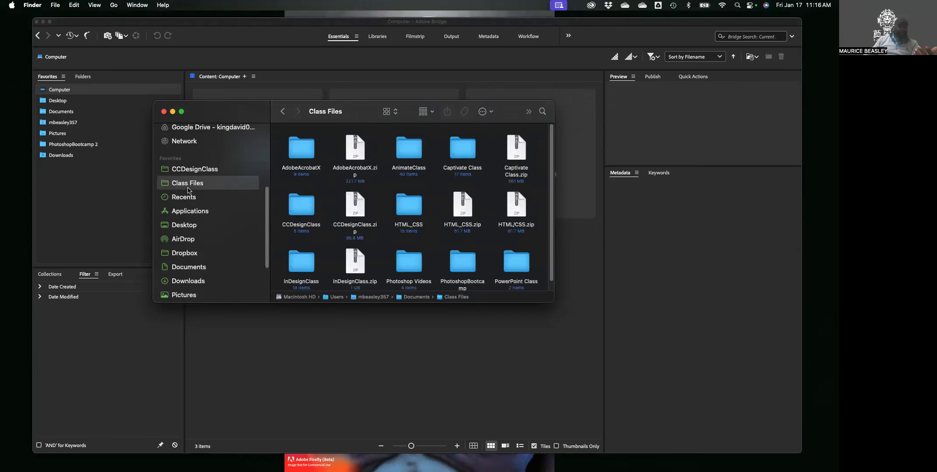
{"action": "scroll", "coordinate": [444, 214], "scroll_direction": "down", "scroll_amount": 1}
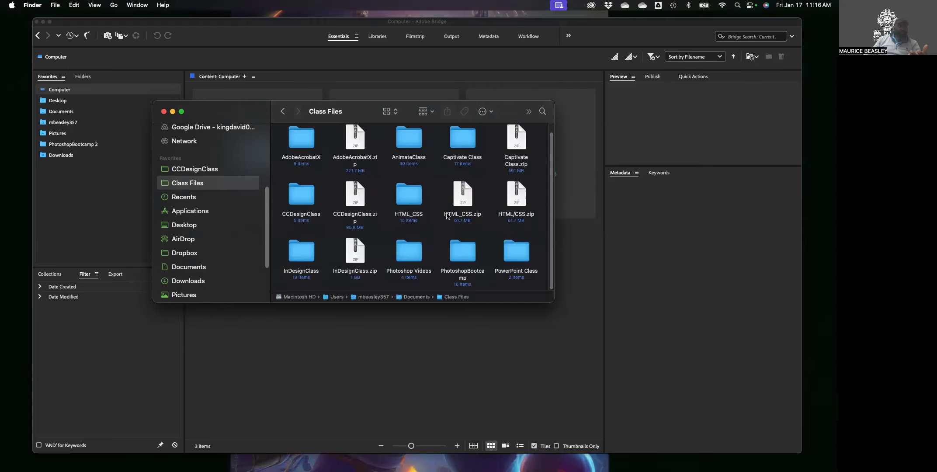
In PhotoshopBootcamp, Quick Look FB_IMG_1533843125637.jpg and show its file info
{"action": "double_click", "coordinate": [467, 259]}
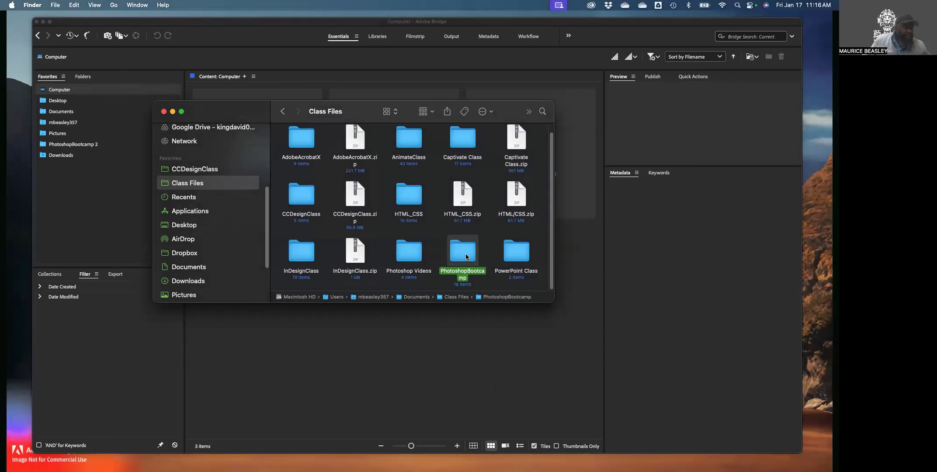
{"action": "left_click", "coordinate": [462, 208]}
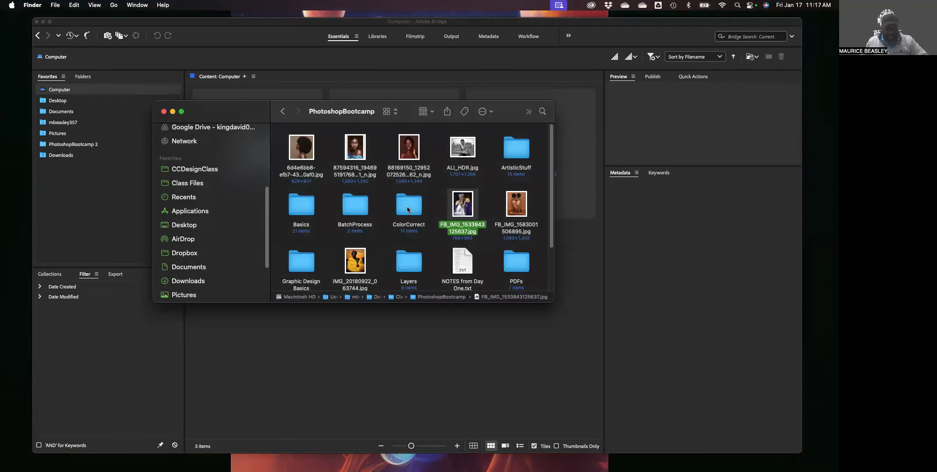
{"action": "key", "text": "space"}
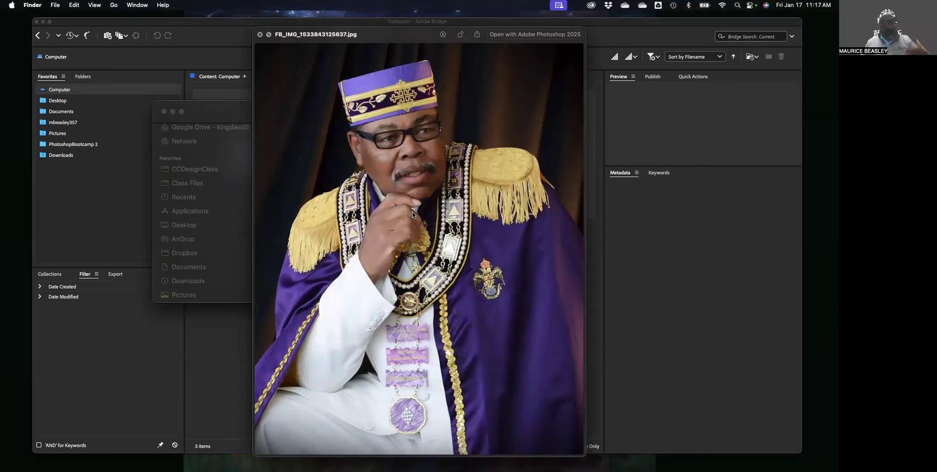
{"action": "key", "text": "space"}
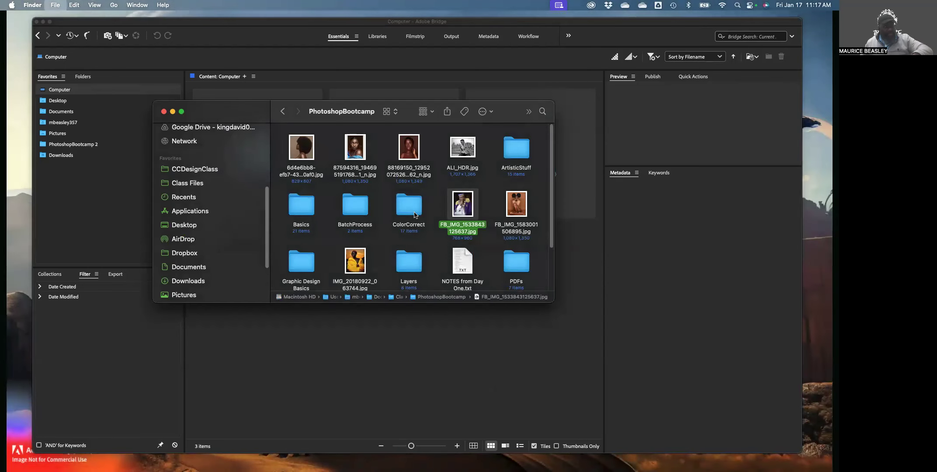
{"action": "key", "text": "super+i"}
Close the FB_IMG_1533843125637.jpg info window and nudge the Finder window slightly higher
{"action": "left_click_drag", "start_coordinate": [92, 25], "coordinate": [408, 20]}
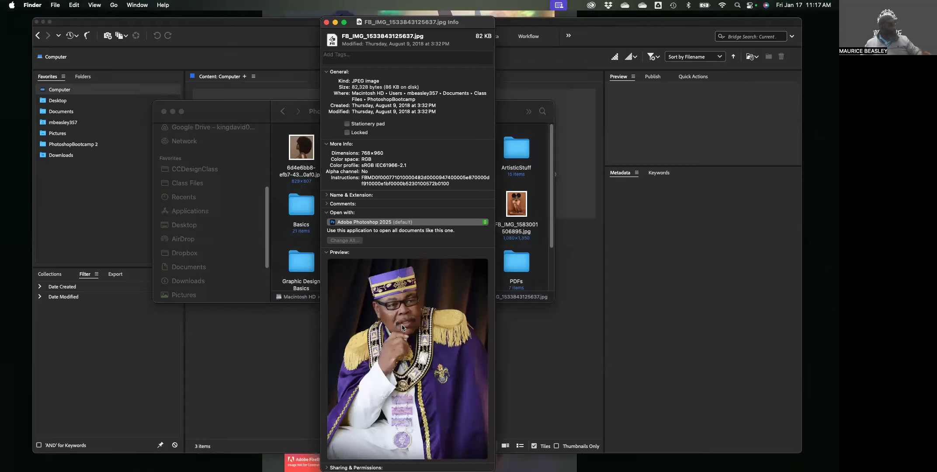
{"action": "left_click", "coordinate": [326, 23]}
{"action": "mouse_move", "coordinate": [233, 113]}
{"action": "left_mouse_down"}
{"action": "mouse_move", "coordinate": [247, 89]}
{"action": "mouse_move", "coordinate": [242, 112]}
{"action": "left_mouse_up"}
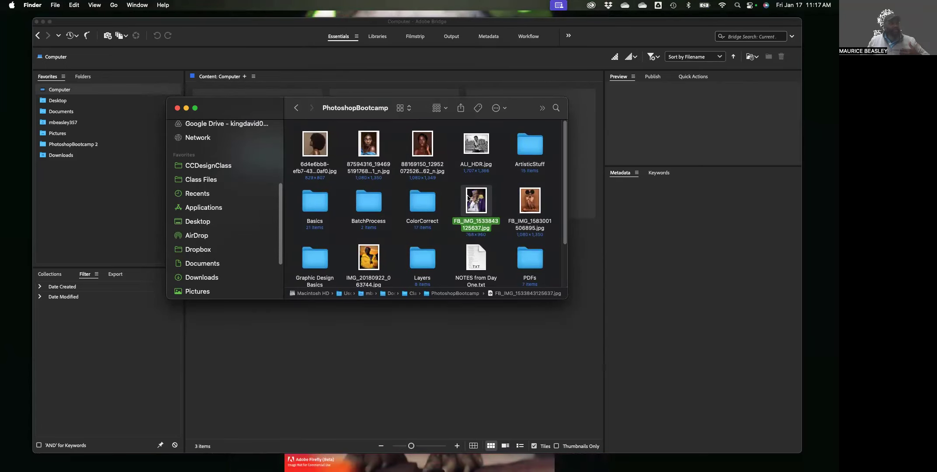
{"action": "scroll", "coordinate": [230, 197], "scroll_direction": "up", "scroll_amount": 2}
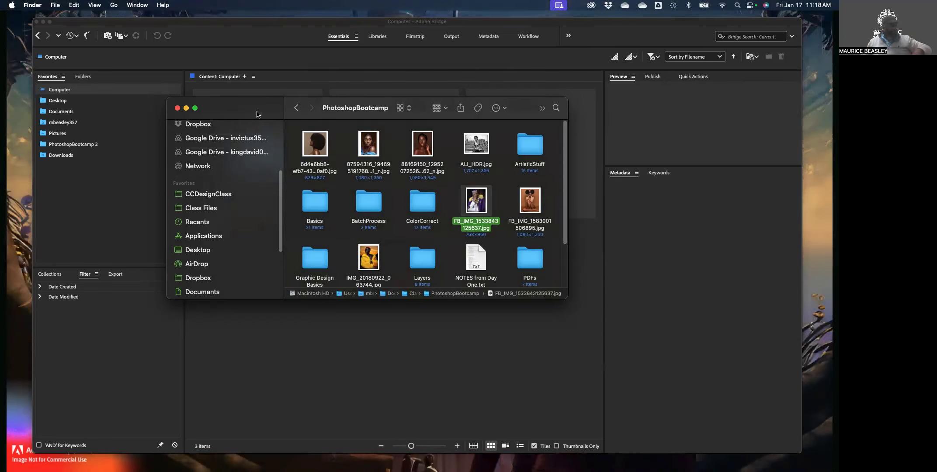
Bring Adobe Bridge back to the front, showing the computer's three drives
{"action": "left_click", "coordinate": [232, 44]}
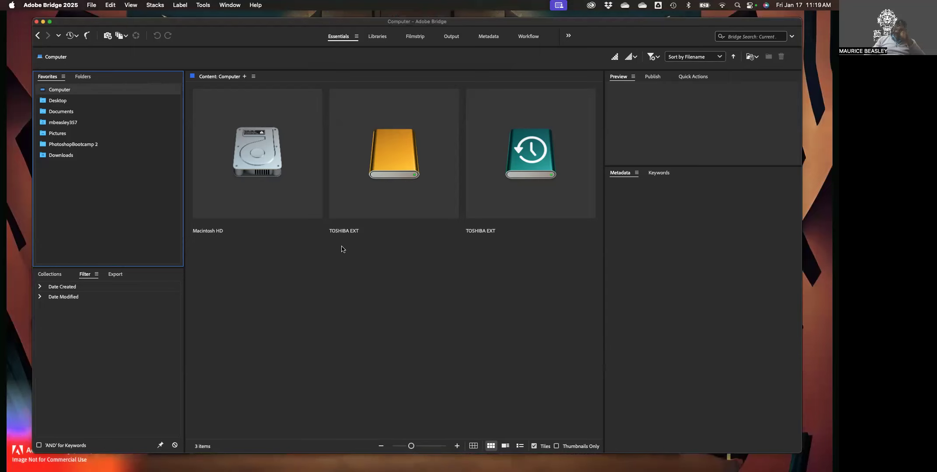
{"action": "left_click", "coordinate": [111, 125]}
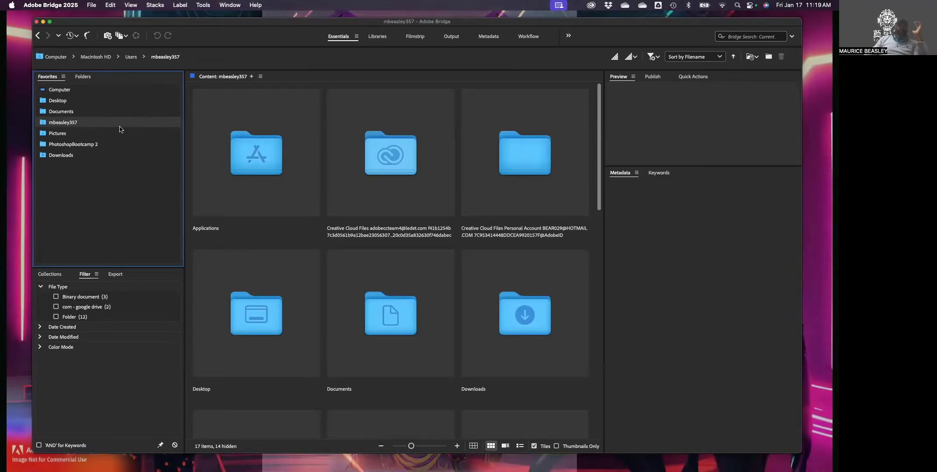
{"action": "left_click", "coordinate": [82, 77]}
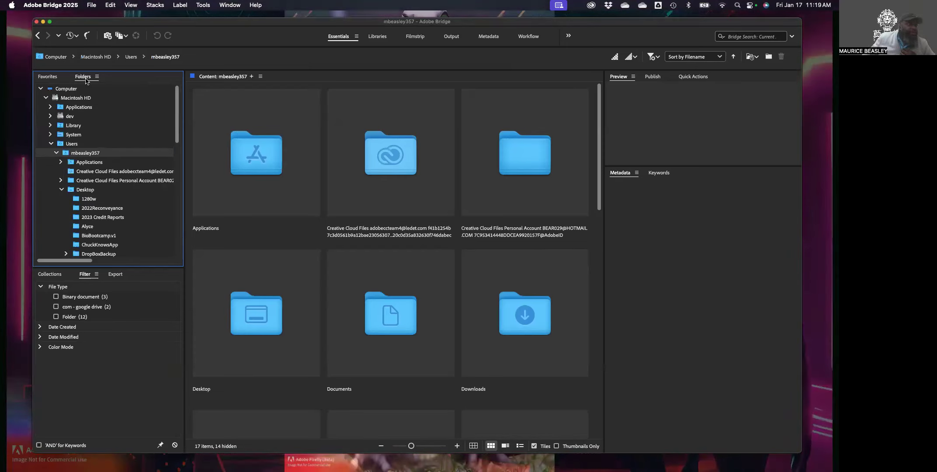
{"action": "left_click", "coordinate": [51, 77]}
{"action": "left_click", "coordinate": [82, 77]}
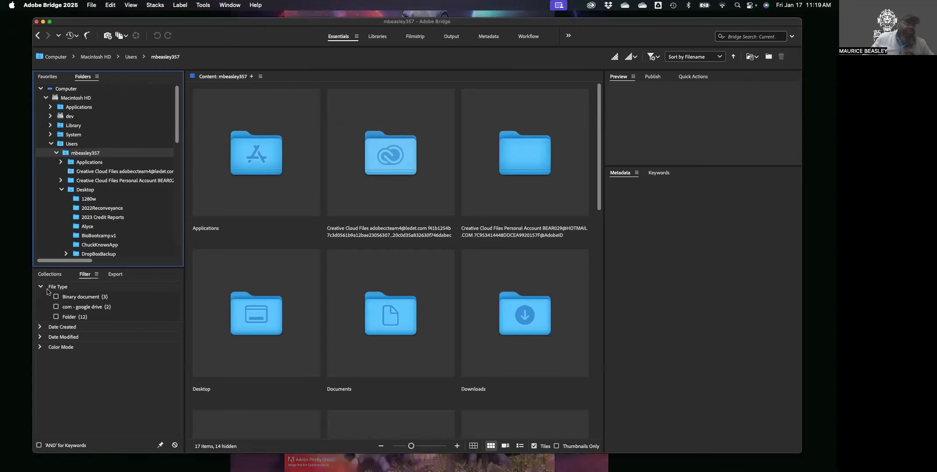
{"action": "left_click", "coordinate": [49, 275]}
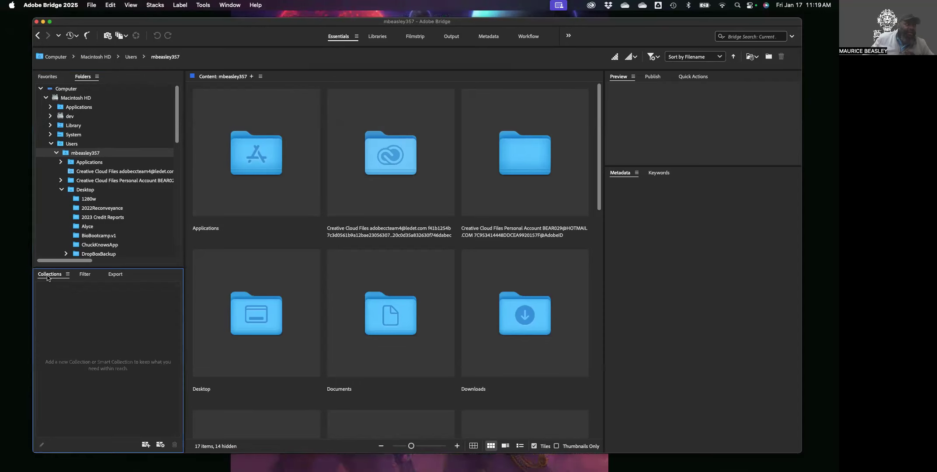
Look through the Filter, Export and Collections panels, ending on the File Type filters
{"action": "left_click", "coordinate": [82, 276]}
{"action": "left_click", "coordinate": [115, 279]}
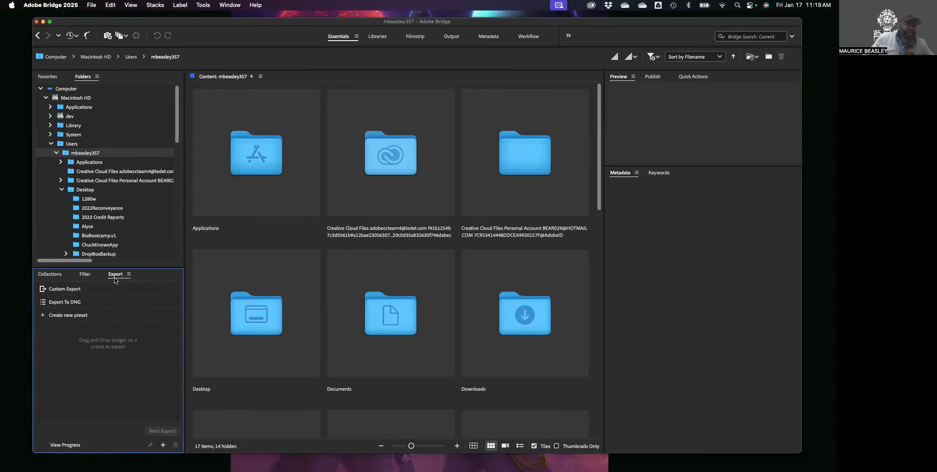
{"action": "left_click", "coordinate": [85, 276]}
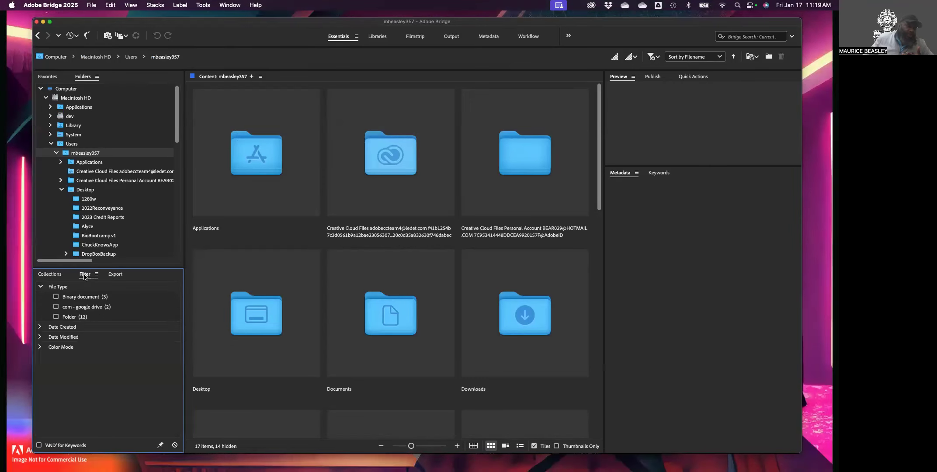
{"action": "left_click", "coordinate": [41, 274]}
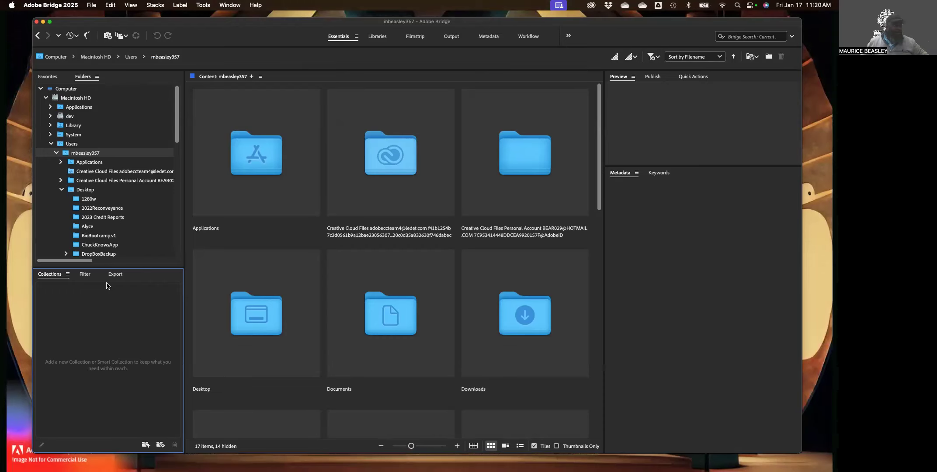
{"action": "left_click", "coordinate": [84, 275]}
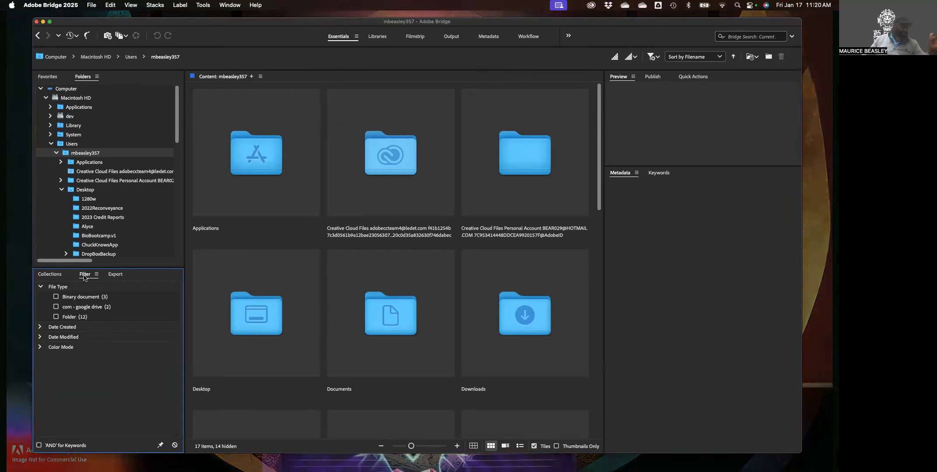
Show Export presets, then enlarge Quick Actions to reveal all eight actions through Convert to MP4
{"action": "left_click", "coordinate": [116, 275]}
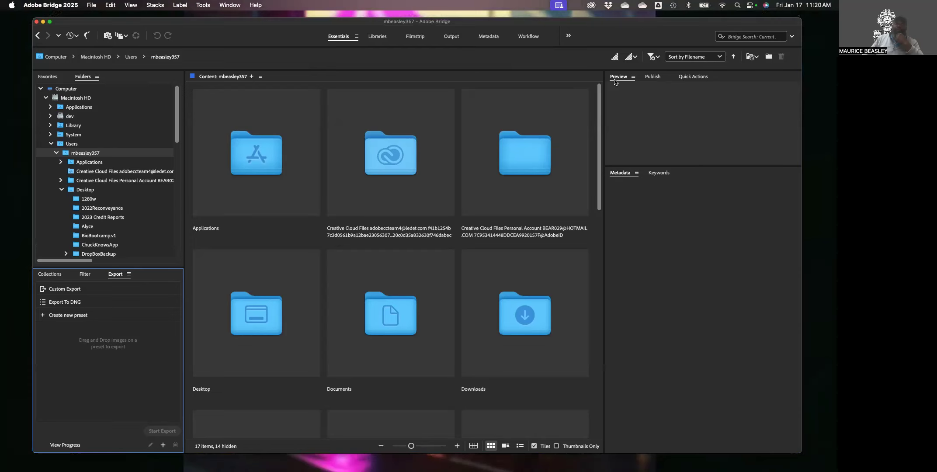
{"action": "left_click", "coordinate": [650, 77]}
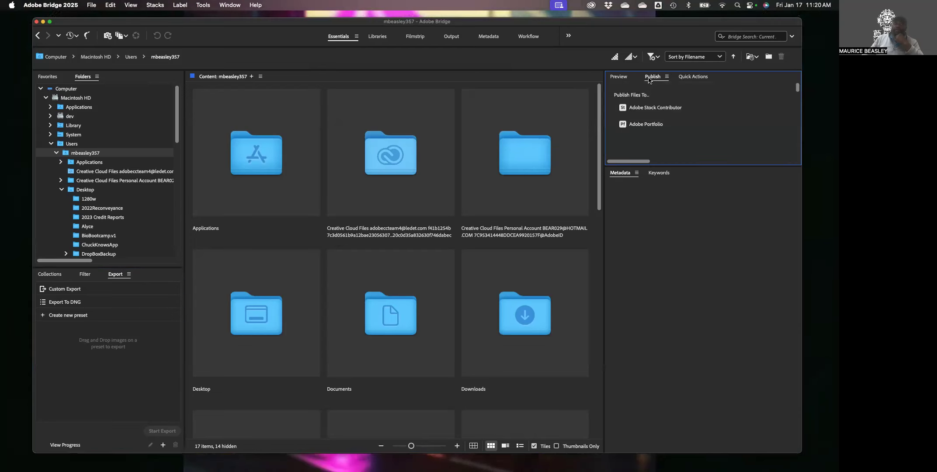
{"action": "left_click", "coordinate": [692, 77]}
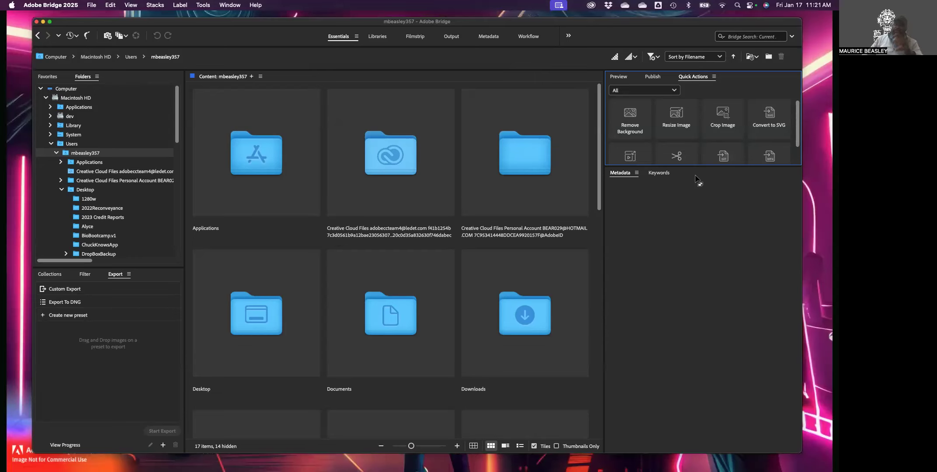
{"action": "left_click_drag", "start_coordinate": [697, 167], "coordinate": [701, 213]}
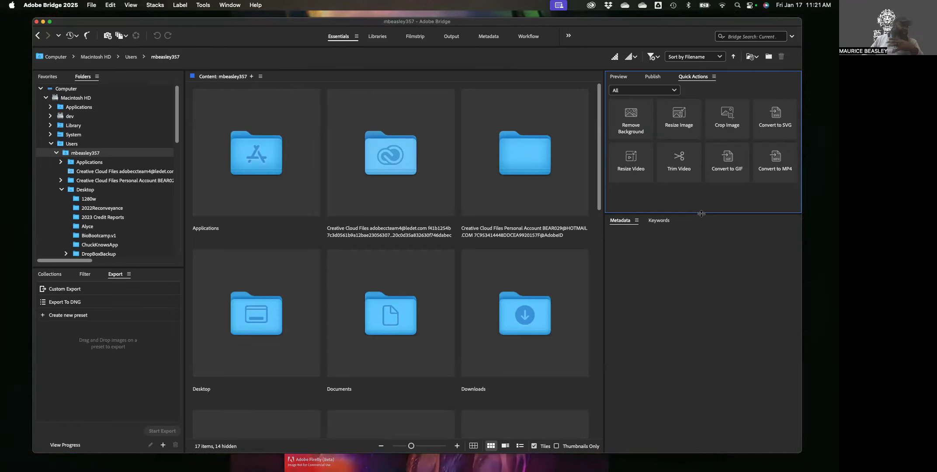
Switch from the Publish panel back to Preview and bring up the empty Metadata panel
{"action": "left_click", "coordinate": [652, 79]}
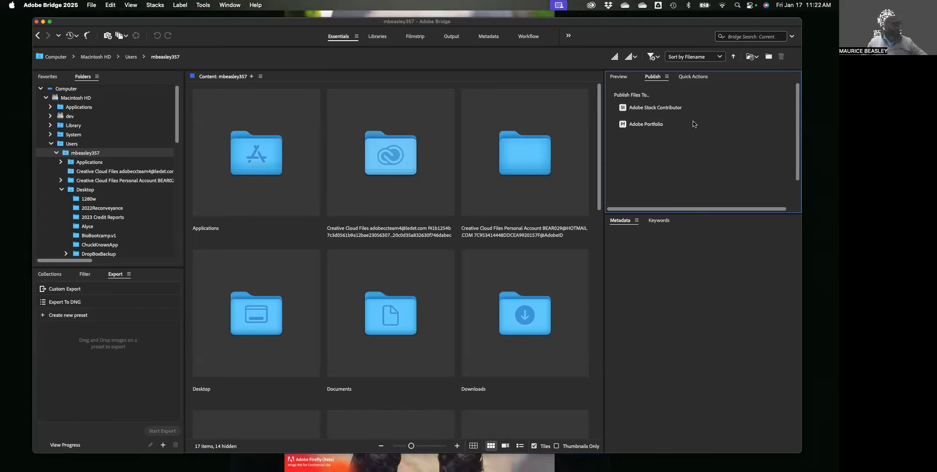
{"action": "left_click", "coordinate": [618, 78]}
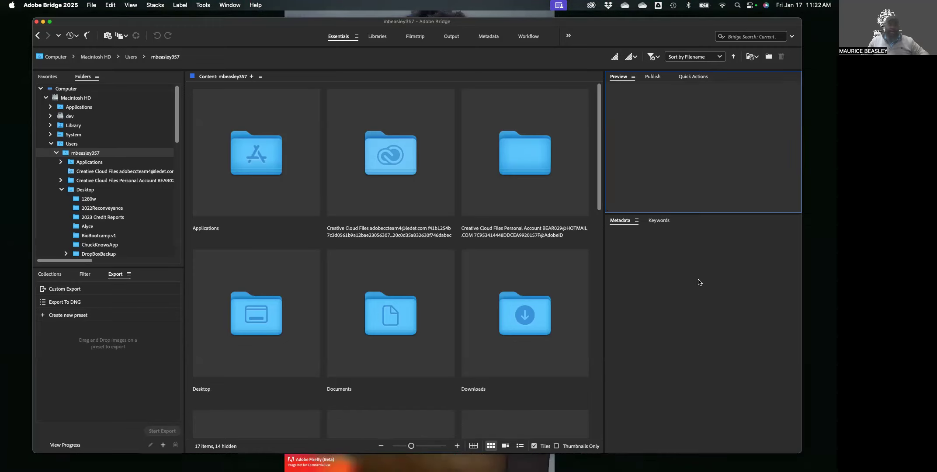
{"action": "left_click", "coordinate": [626, 223]}
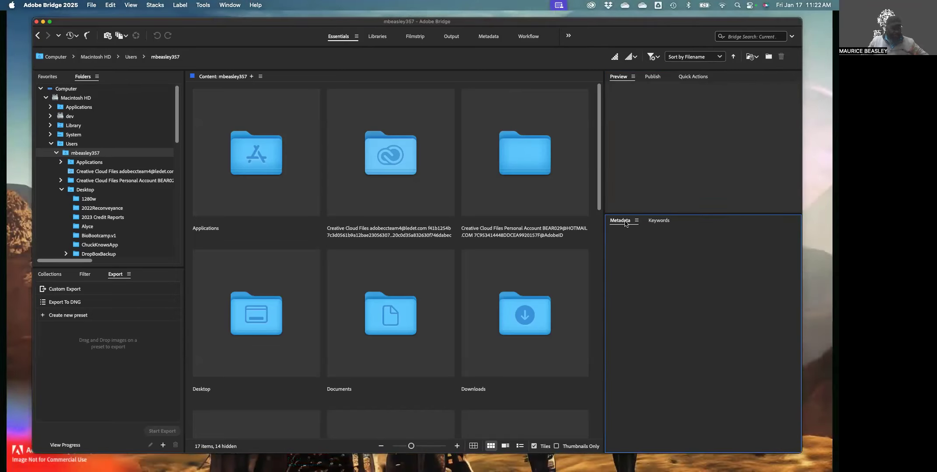
View the Keywords panel's Events, People and Places groups, then return to the file-type filters
{"action": "left_click", "coordinate": [665, 223]}
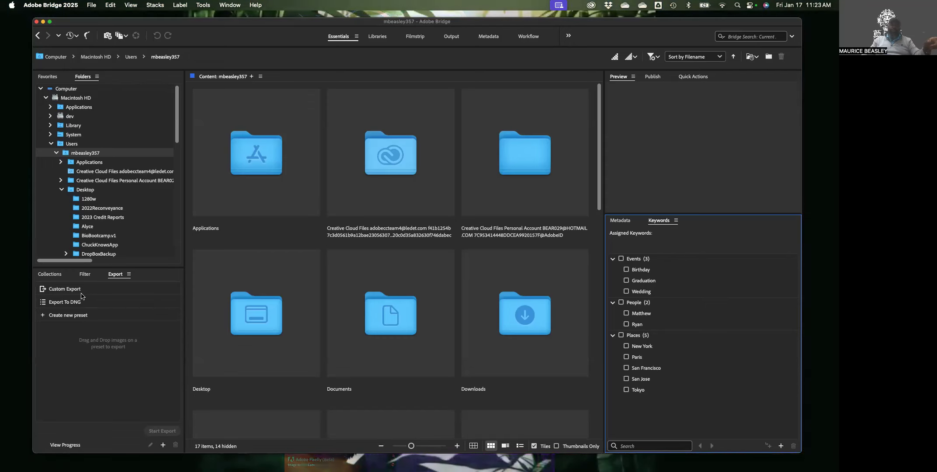
{"action": "left_click", "coordinate": [83, 276]}
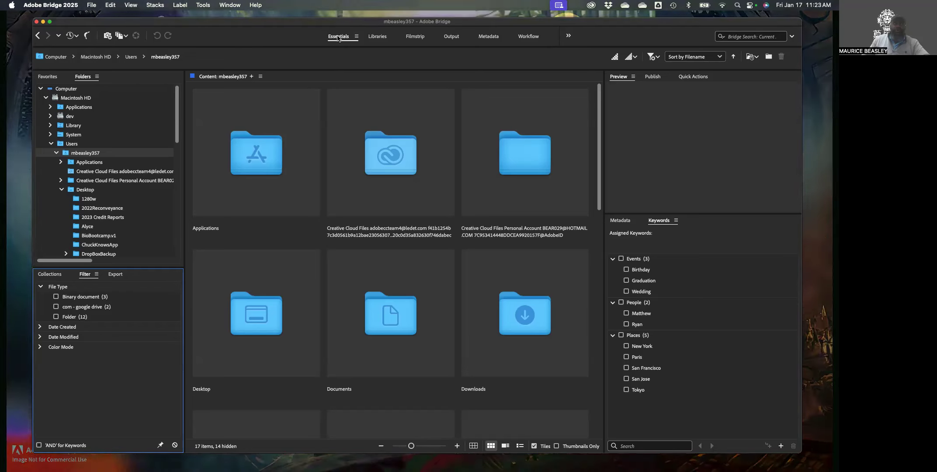
{"action": "left_click", "coordinate": [378, 37]}
{"action": "left_click", "coordinate": [419, 37]}
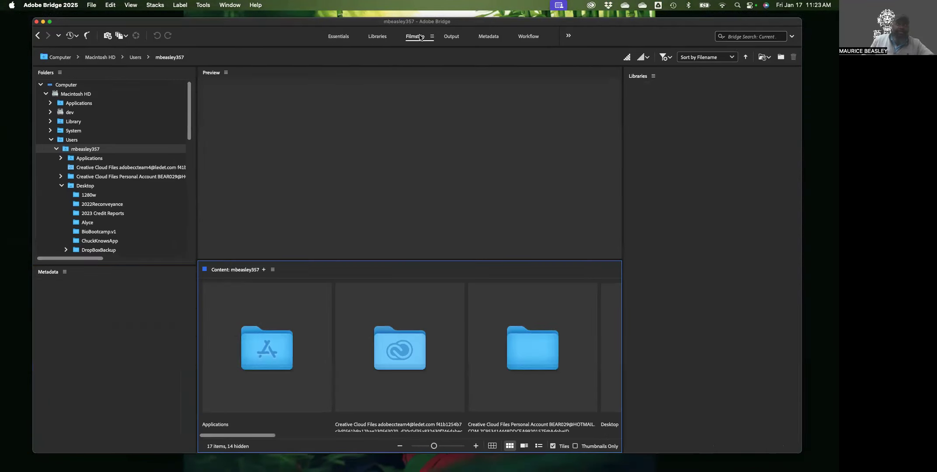
{"action": "left_click", "coordinate": [452, 36]}
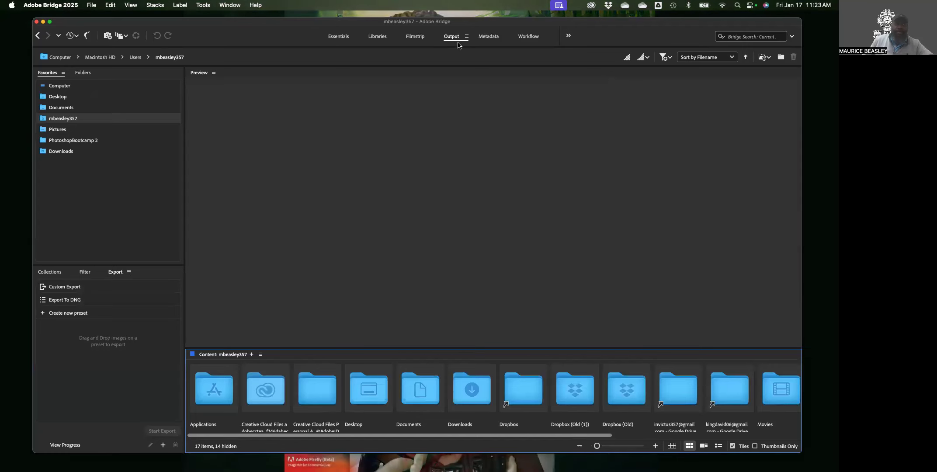
{"action": "left_click", "coordinate": [488, 38]}
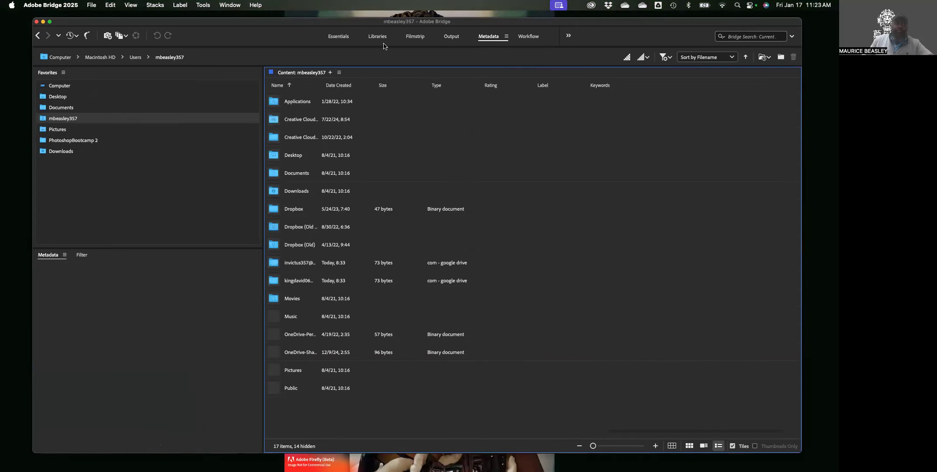
{"action": "left_click", "coordinate": [339, 38]}
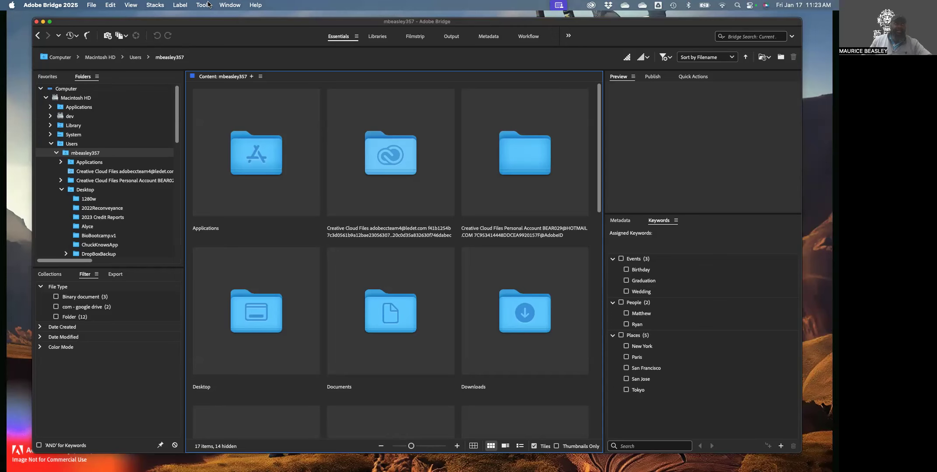
{"action": "left_click", "coordinate": [226, 5]}
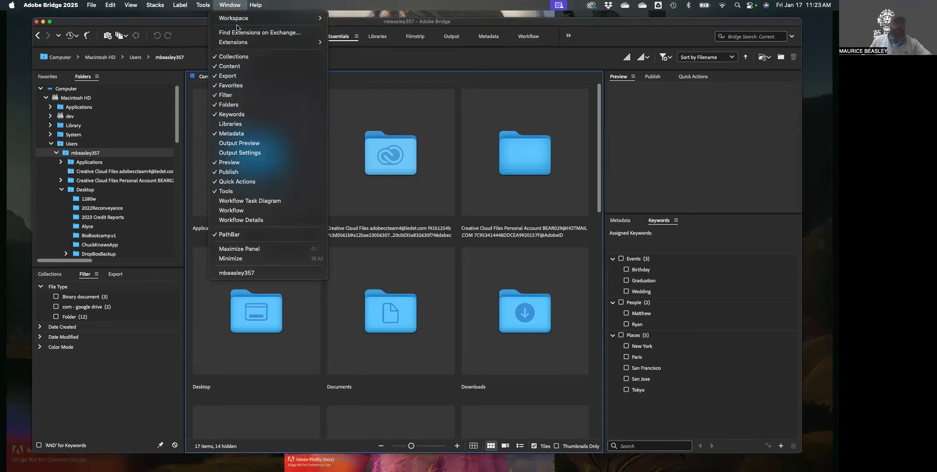
{"action": "mouse_move", "coordinate": [240, 22]}
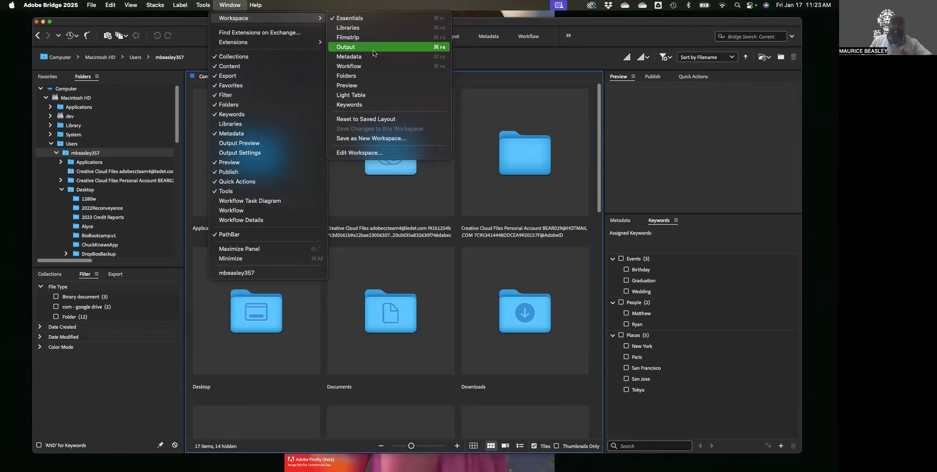
{"action": "left_click", "coordinate": [591, 54]}
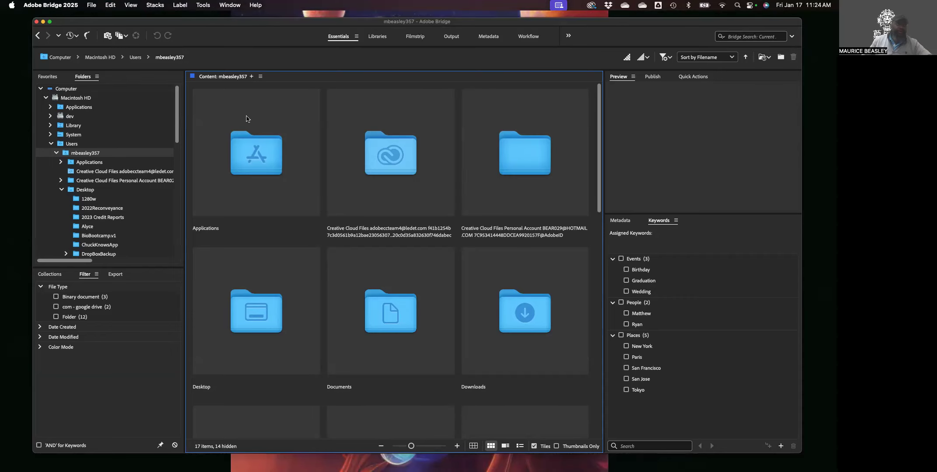
Browse from Macintosh HD through Users and the home folder into Documents
{"action": "left_click", "coordinate": [53, 100]}
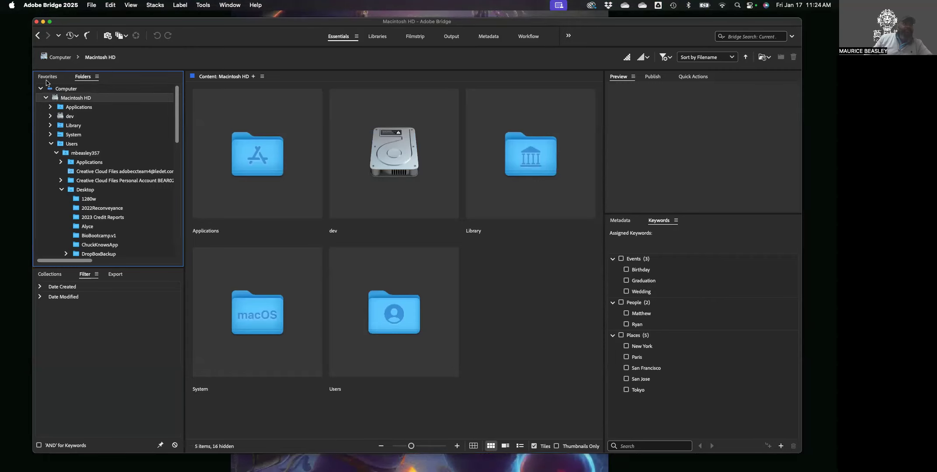
{"action": "left_click", "coordinate": [46, 77]}
{"action": "left_click", "coordinate": [77, 78]}
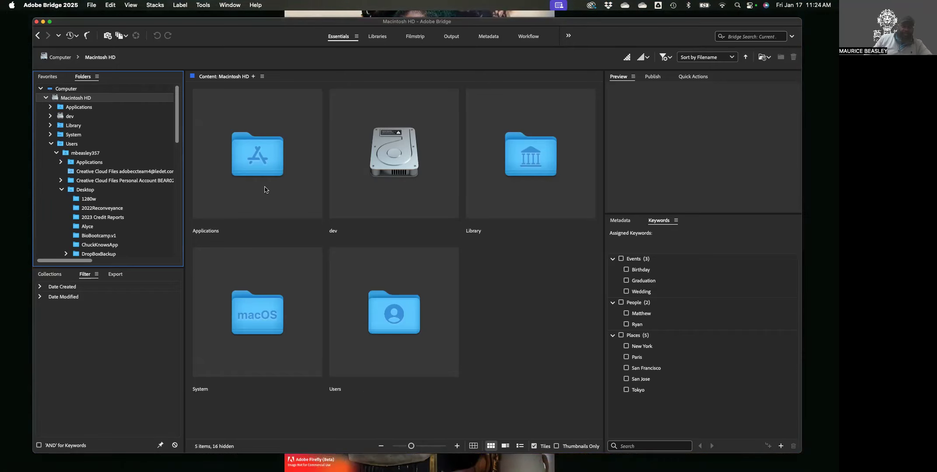
{"action": "double_click", "coordinate": [392, 329]}
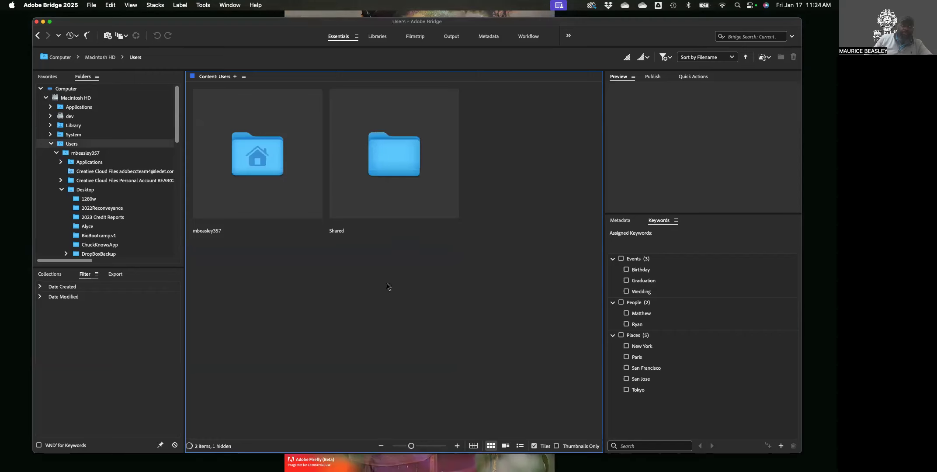
{"action": "double_click", "coordinate": [257, 166]}
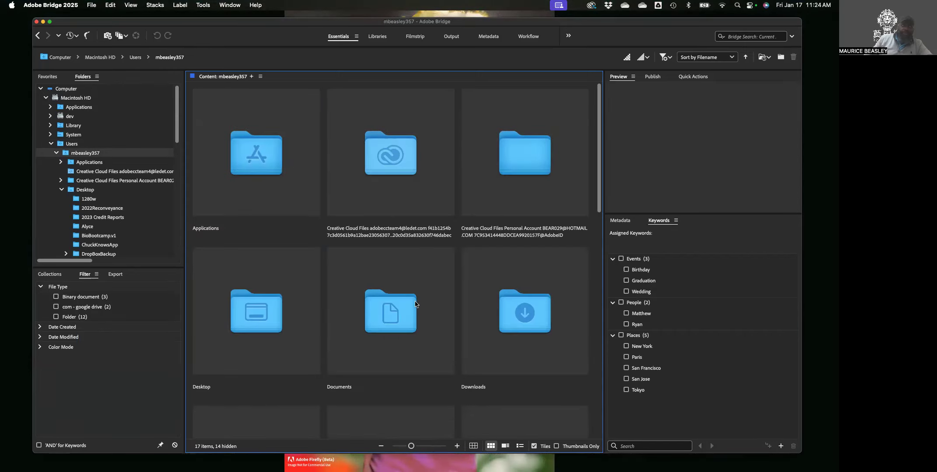
{"action": "scroll", "coordinate": [415, 304], "scroll_direction": "down", "scroll_amount": 2}
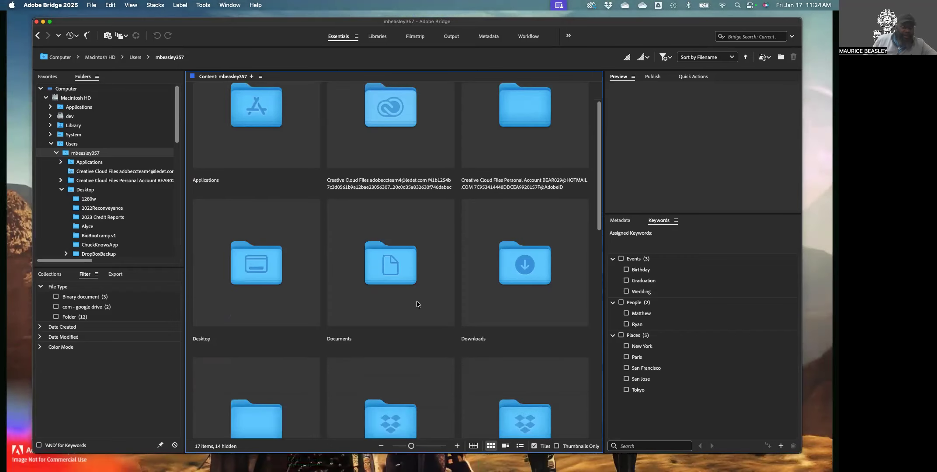
{"action": "double_click", "coordinate": [403, 269]}
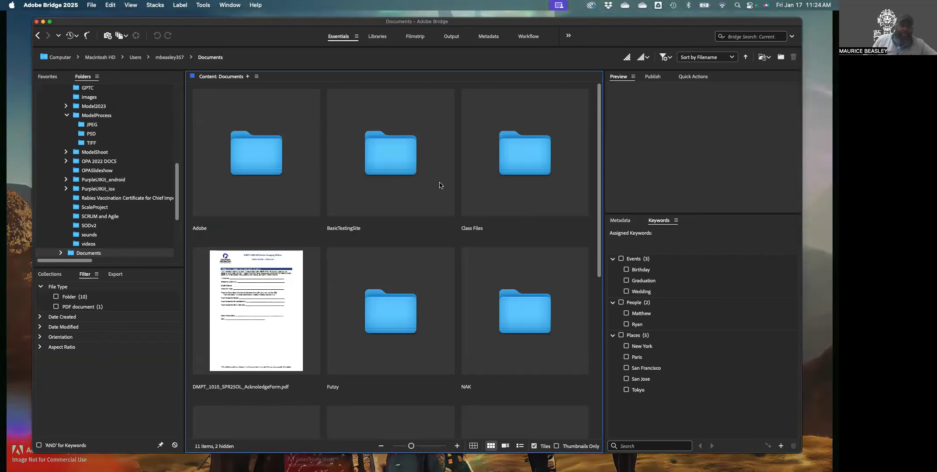
Open Class Files and then its PhotoshopBootcamp folder
{"action": "left_click", "coordinate": [516, 164]}
{"action": "double_click", "coordinate": [516, 164]}
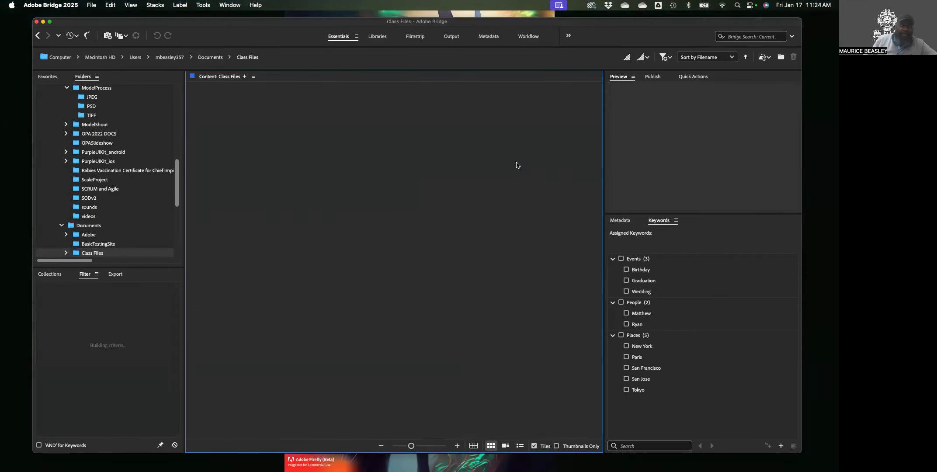
{"action": "scroll", "coordinate": [345, 316], "scroll_direction": "down", "scroll_amount": 10}
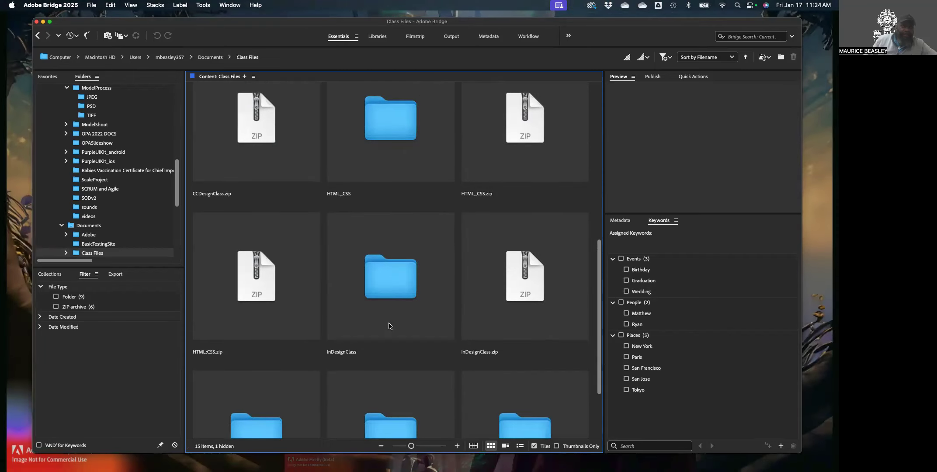
{"action": "scroll", "coordinate": [389, 326], "scroll_direction": "down", "scroll_amount": 5}
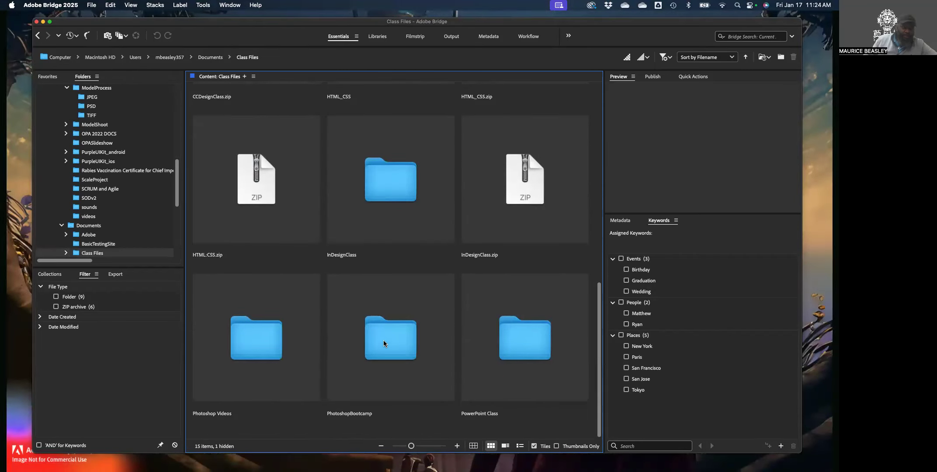
{"action": "double_click", "coordinate": [398, 342]}
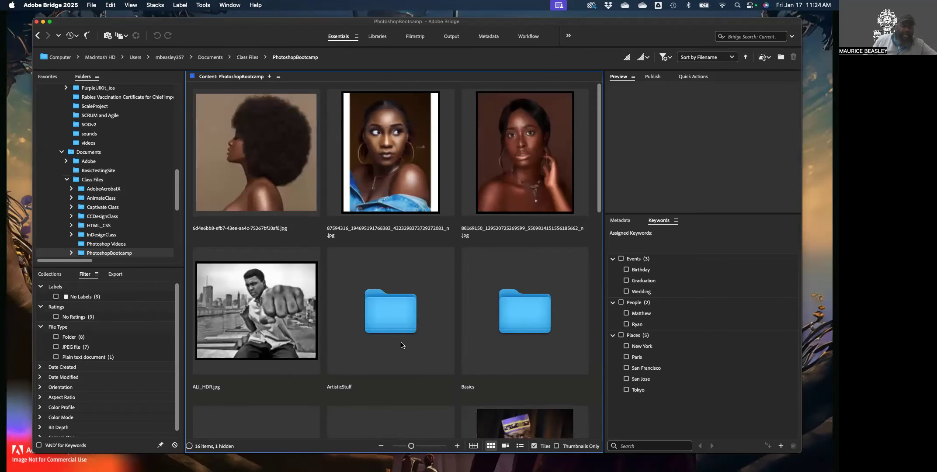
Look inside Basics, return to PhotoshopBootcamp via the breadcrumb, and select BatchProcess
{"action": "scroll", "coordinate": [498, 315], "scroll_direction": "down", "scroll_amount": 2}
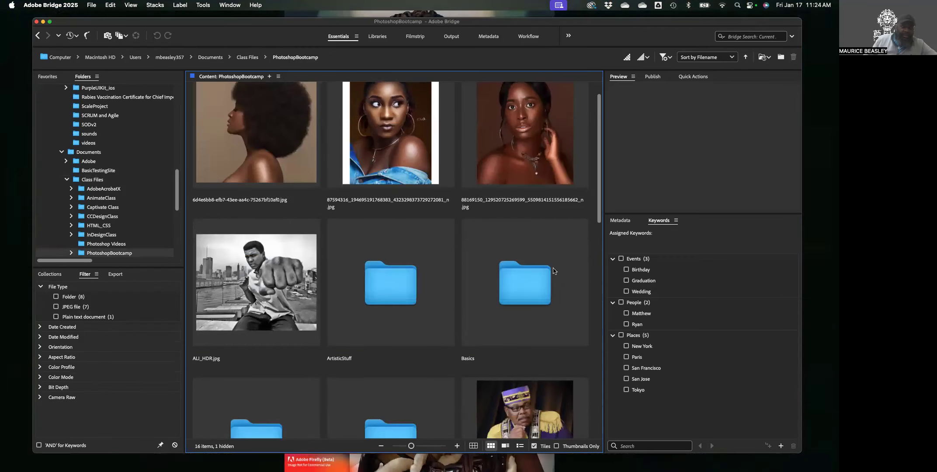
{"action": "double_click", "coordinate": [537, 289]}
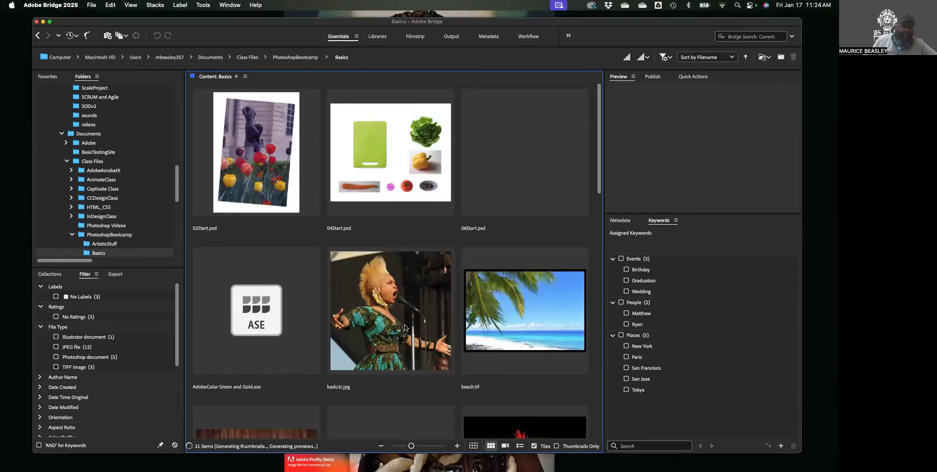
{"action": "scroll", "coordinate": [405, 327], "scroll_direction": "down", "scroll_amount": 5}
{"action": "scroll", "coordinate": [404, 328], "scroll_direction": "down", "scroll_amount": 15}
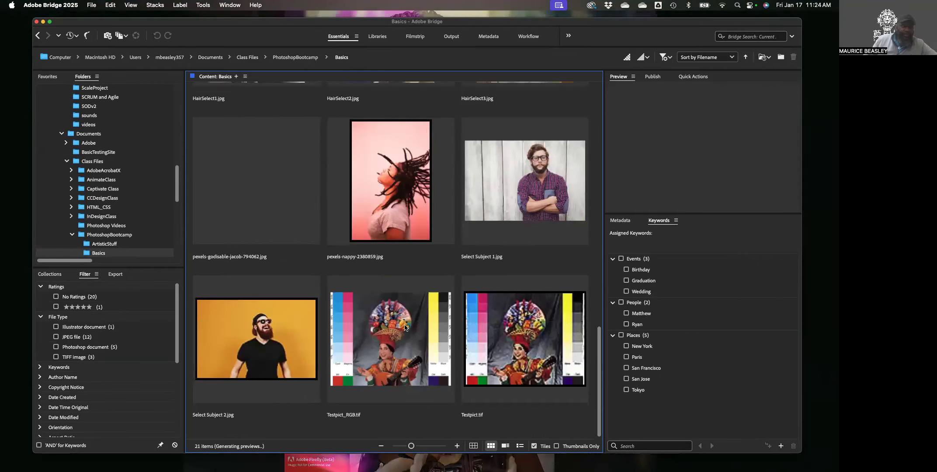
{"action": "scroll", "coordinate": [405, 325], "scroll_direction": "up", "scroll_amount": 8}
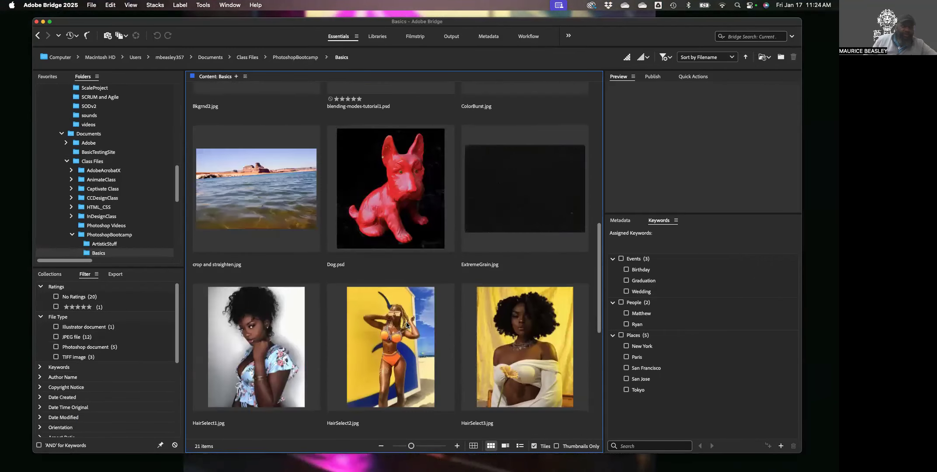
{"action": "scroll", "coordinate": [407, 325], "scroll_direction": "up", "scroll_amount": 6}
{"action": "scroll", "coordinate": [406, 325], "scroll_direction": "down", "scroll_amount": 12}
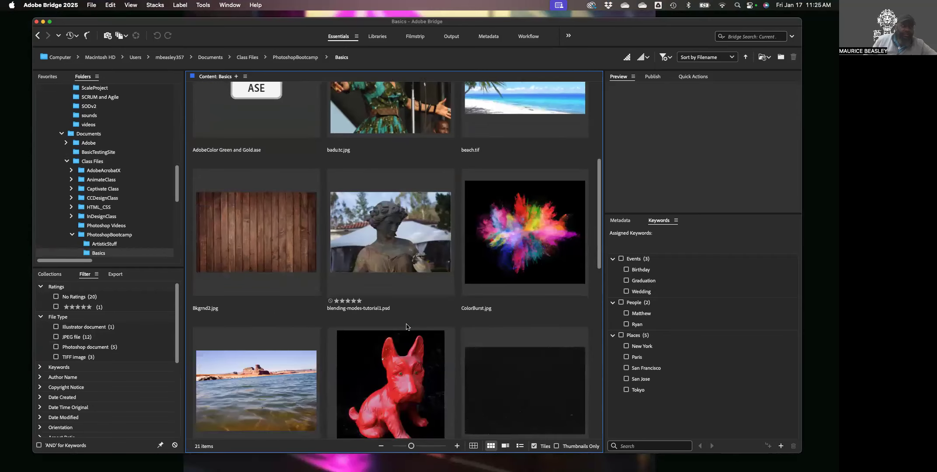
{"action": "scroll", "coordinate": [407, 325], "scroll_direction": "down", "scroll_amount": 3}
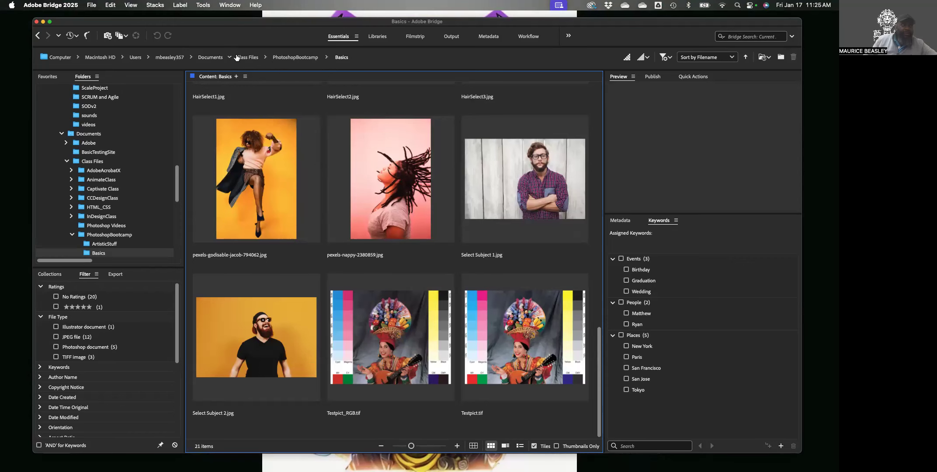
{"action": "left_click", "coordinate": [284, 57]}
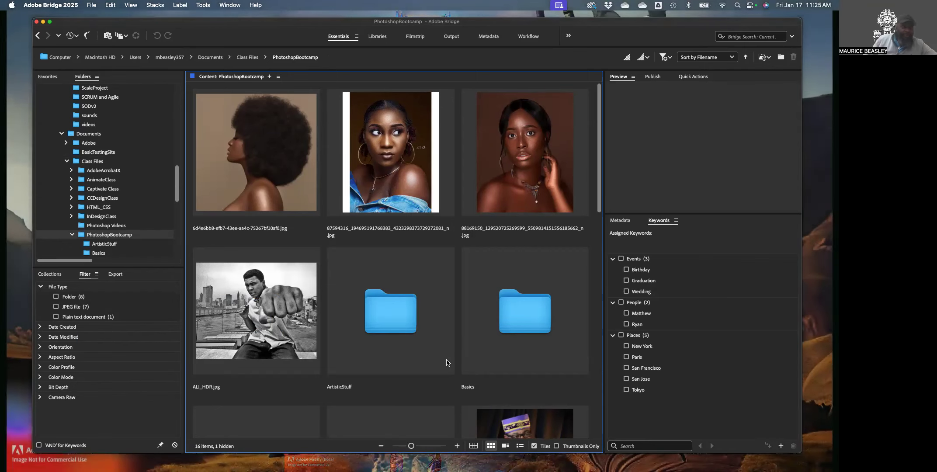
{"action": "scroll", "coordinate": [453, 364], "scroll_direction": "down", "scroll_amount": 3}
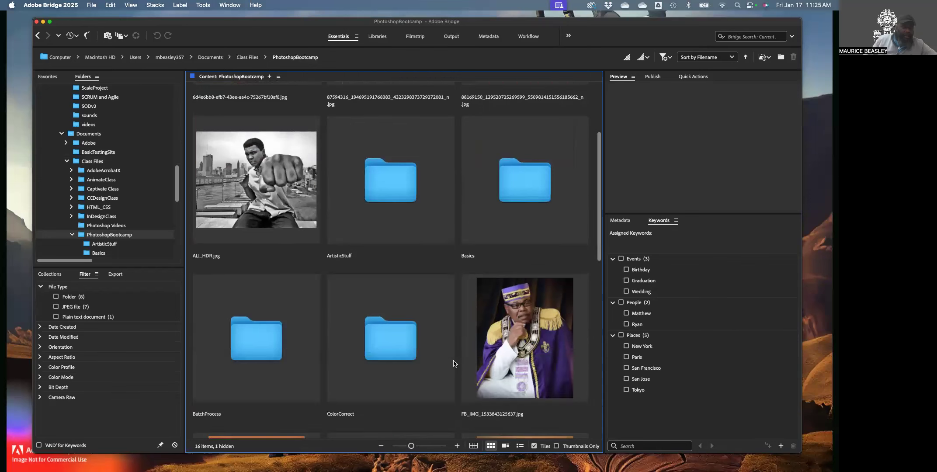
{"action": "scroll", "coordinate": [345, 335], "scroll_direction": "down", "scroll_amount": 2}
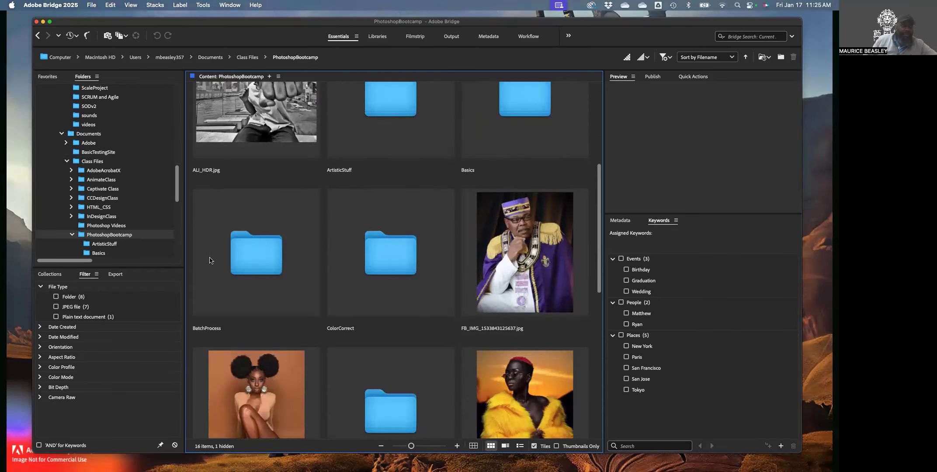
{"action": "left_click", "coordinate": [258, 261]}
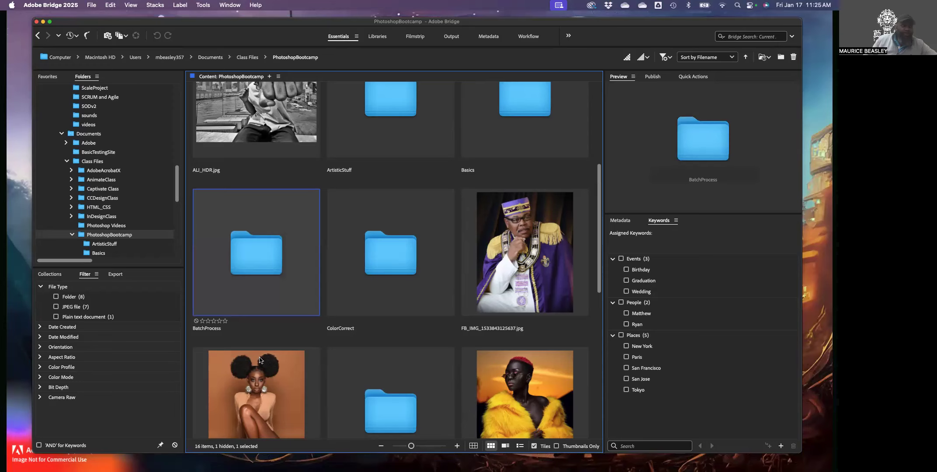
Open BatchProcess, then Model Shoot, and scroll through its 43 photo thumbnails
{"action": "double_click", "coordinate": [257, 261]}
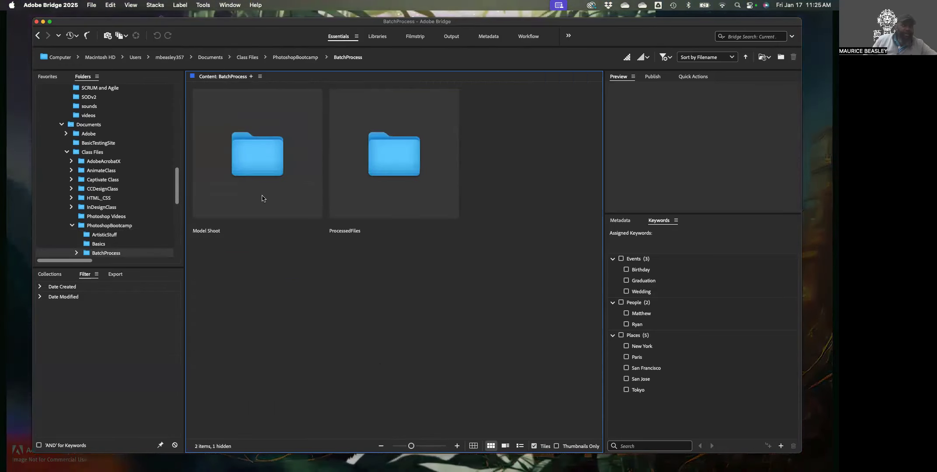
{"action": "left_click", "coordinate": [251, 161]}
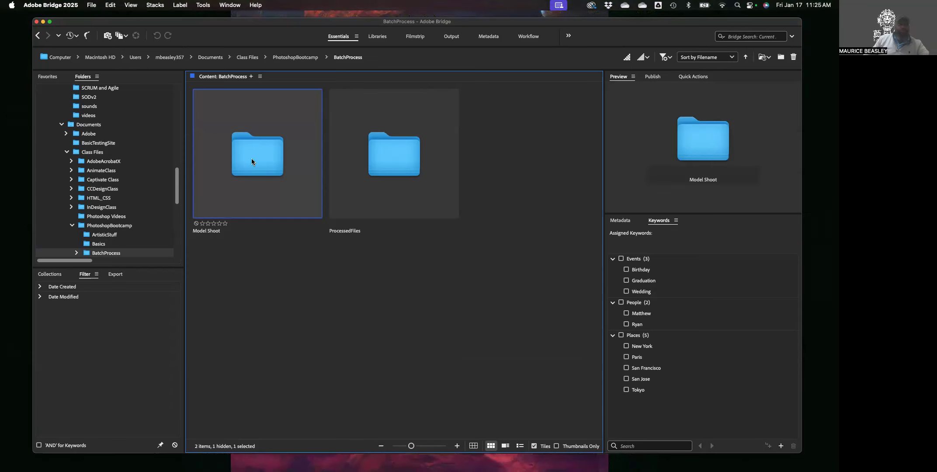
{"action": "double_click", "coordinate": [252, 161]}
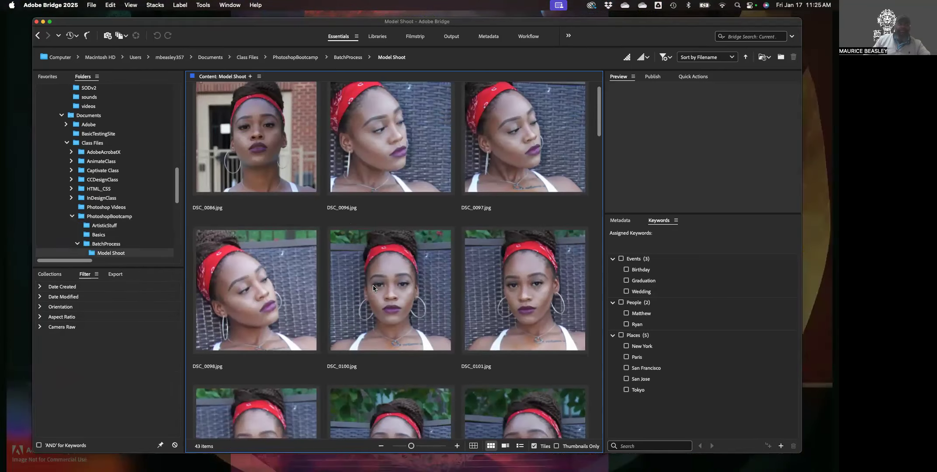
{"action": "scroll", "coordinate": [379, 289], "scroll_direction": "down", "scroll_amount": 5}
{"action": "scroll", "coordinate": [378, 290], "scroll_direction": "down", "scroll_amount": 5}
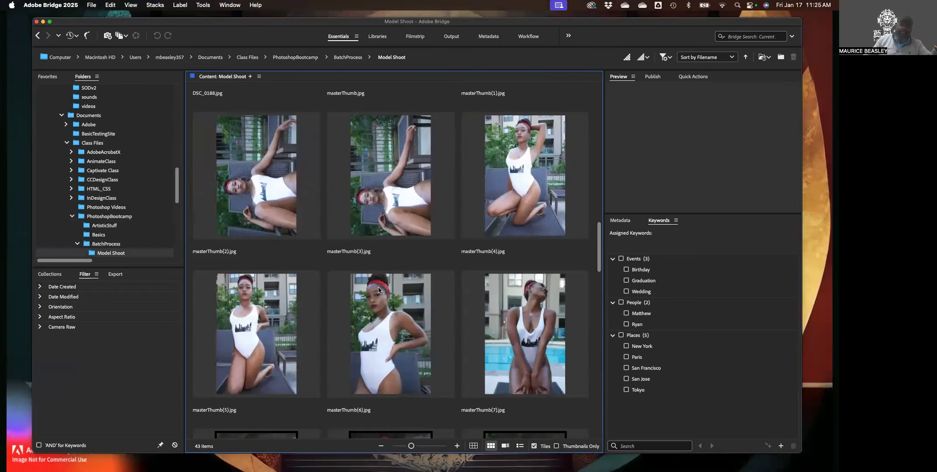
{"action": "scroll", "coordinate": [378, 289], "scroll_direction": "down", "scroll_amount": 8}
{"action": "scroll", "coordinate": [378, 287], "scroll_direction": "down", "scroll_amount": 5}
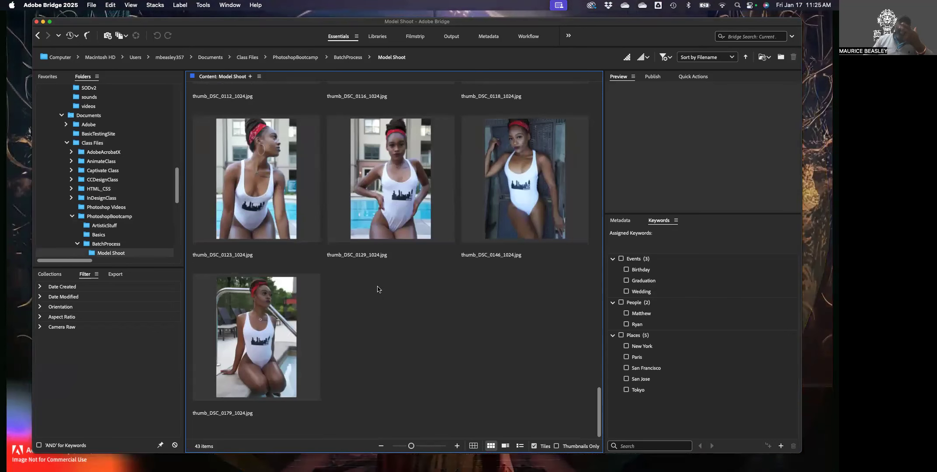
{"action": "scroll", "coordinate": [380, 291], "scroll_direction": "up", "scroll_amount": 2}
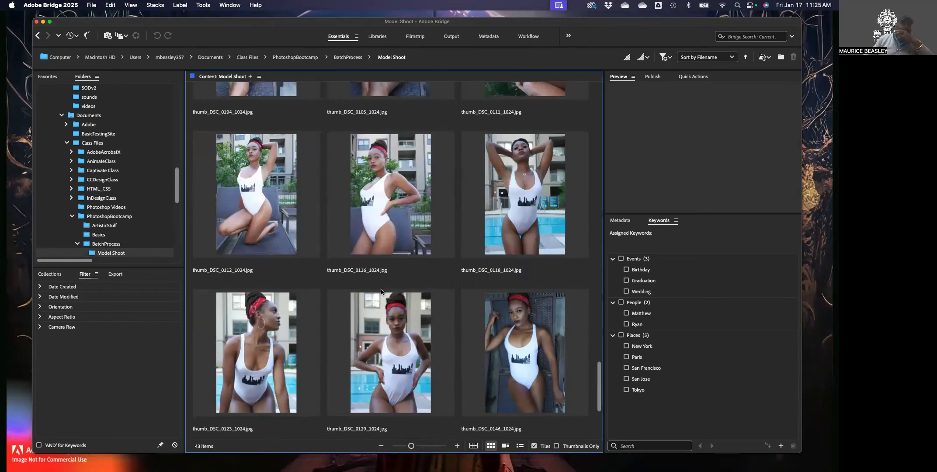
{"action": "scroll", "coordinate": [382, 292], "scroll_direction": "up", "scroll_amount": 7}
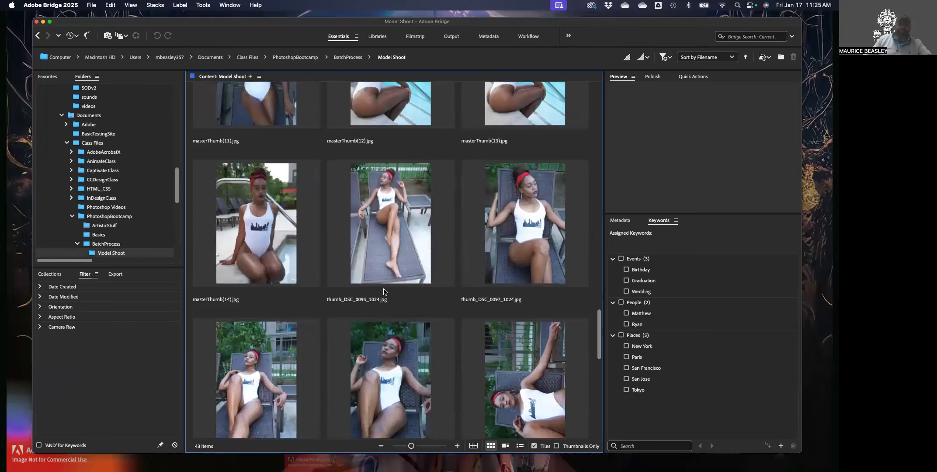
{"action": "scroll", "coordinate": [383, 291], "scroll_direction": "up", "scroll_amount": 7}
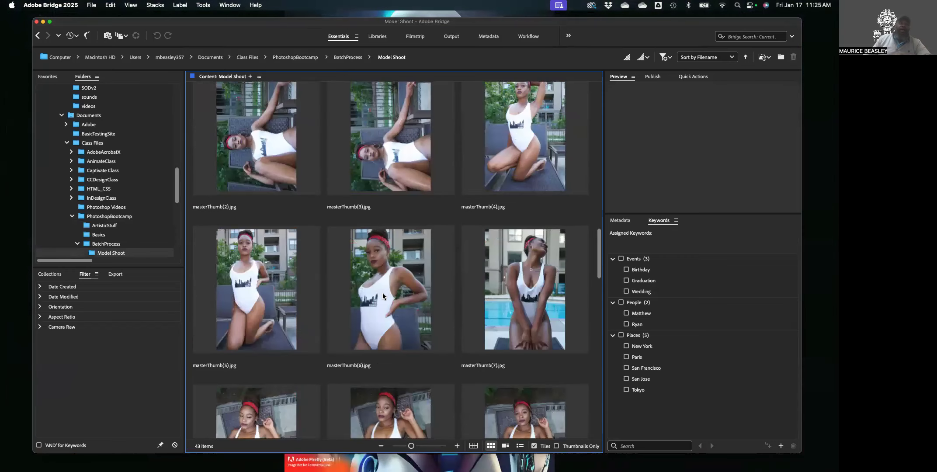
{"action": "scroll", "coordinate": [382, 294], "scroll_direction": "up", "scroll_amount": 5}
{"action": "scroll", "coordinate": [382, 295], "scroll_direction": "up", "scroll_amount": 3}
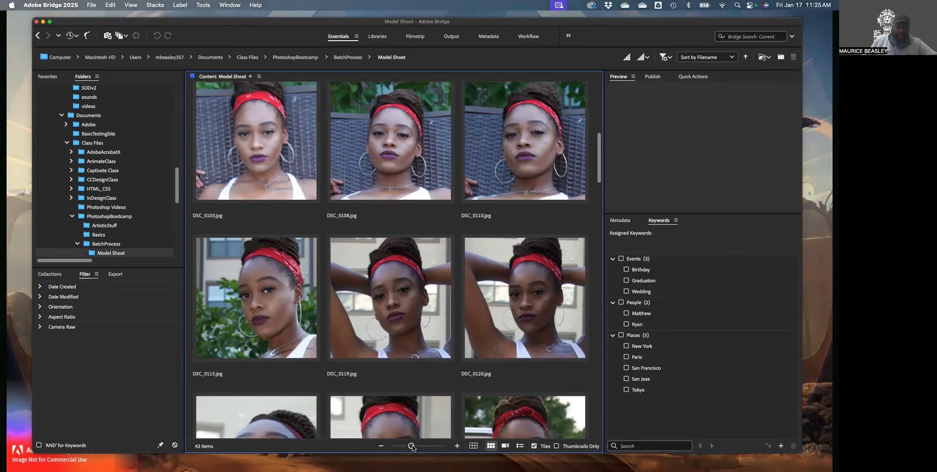
Adjust the thumbnail size and preview DSC_0108.jpg
{"action": "mouse_move", "coordinate": [411, 446]}
{"action": "left_mouse_down"}
{"action": "mouse_move", "coordinate": [402, 446]}
{"action": "mouse_move", "coordinate": [411, 446]}
{"action": "left_mouse_up"}
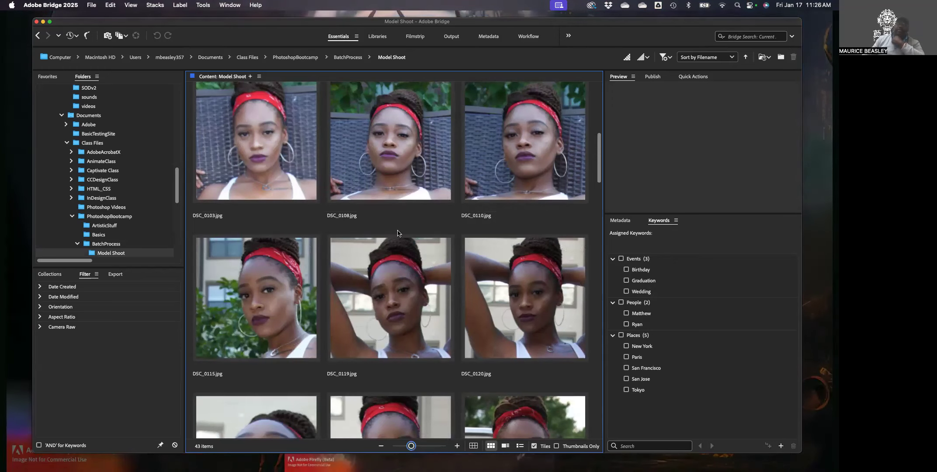
{"action": "left_click", "coordinate": [379, 165]}
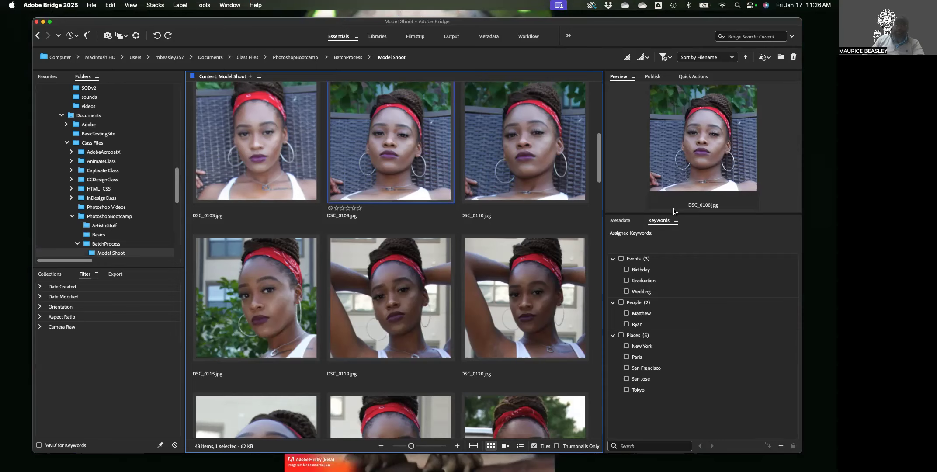
Resize the panels so the preview is wider, the grid shows three columns, and all keywords show
{"action": "left_click_drag", "start_coordinate": [672, 213], "coordinate": [656, 324]}
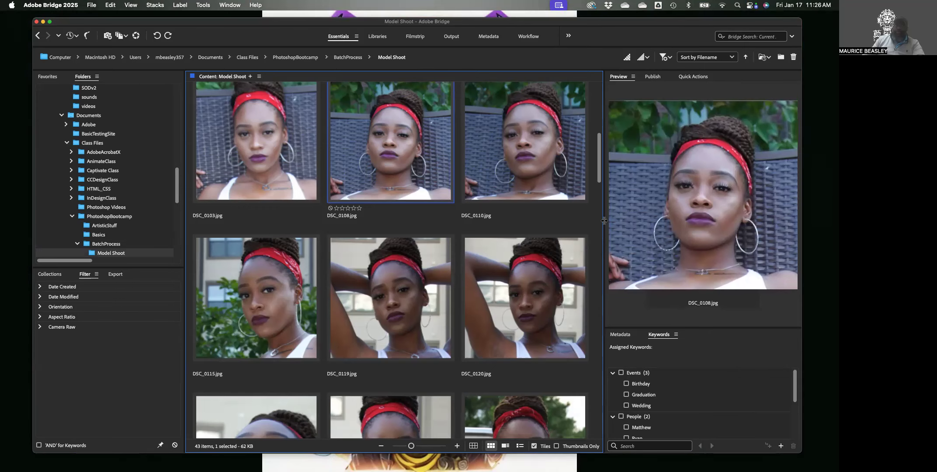
{"action": "left_click_drag", "start_coordinate": [603, 220], "coordinate": [487, 221]}
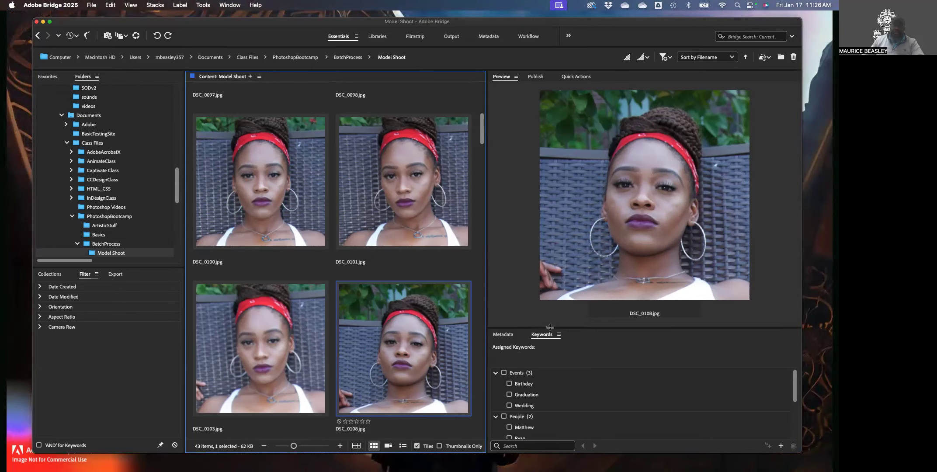
{"action": "mouse_move", "coordinate": [550, 326]}
{"action": "left_mouse_down"}
{"action": "mouse_move", "coordinate": [546, 357]}
{"action": "mouse_move", "coordinate": [551, 280]}
{"action": "mouse_move", "coordinate": [556, 324]}
{"action": "left_mouse_up"}
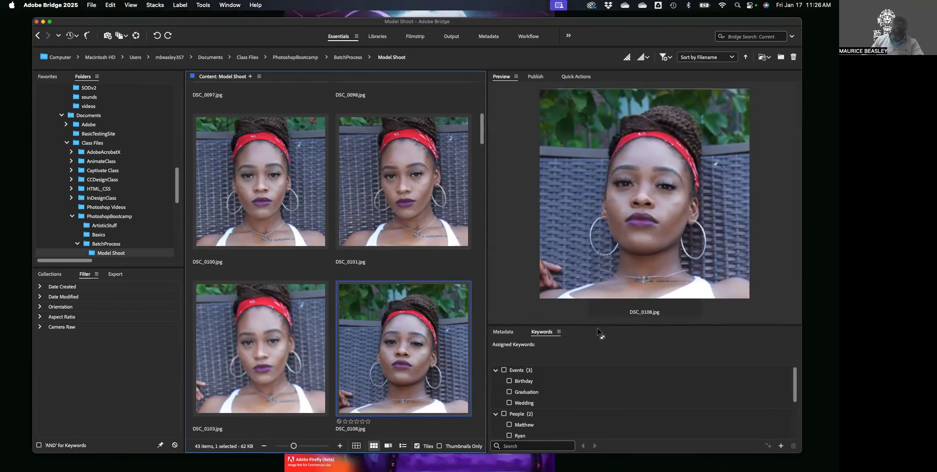
{"action": "left_click_drag", "start_coordinate": [604, 326], "coordinate": [648, 201]}
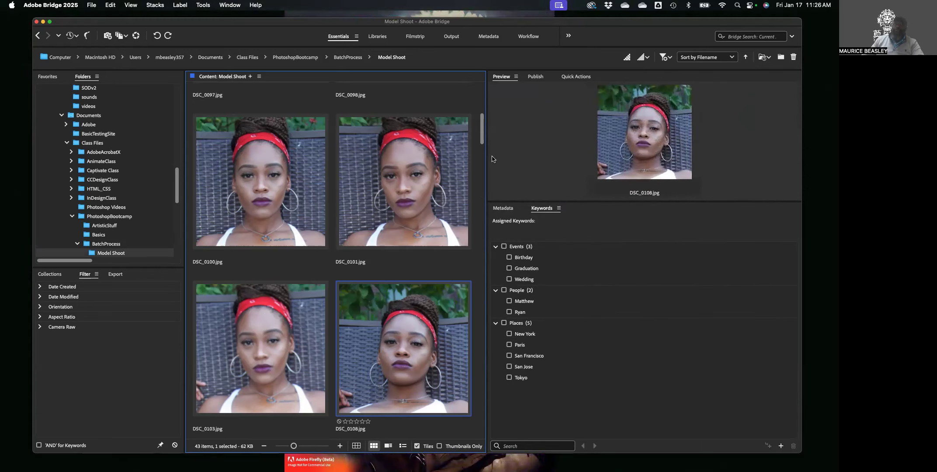
{"action": "left_click_drag", "start_coordinate": [580, 202], "coordinate": [577, 219]}
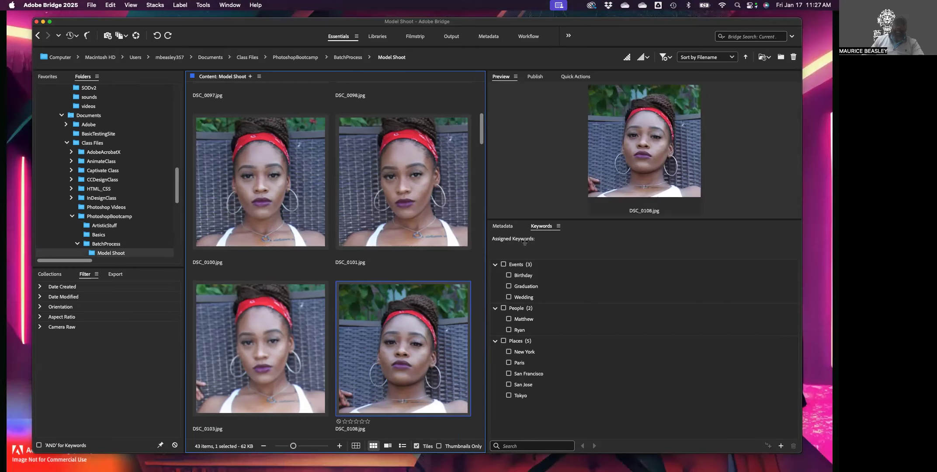
{"action": "left_click_drag", "start_coordinate": [486, 240], "coordinate": [561, 243]}
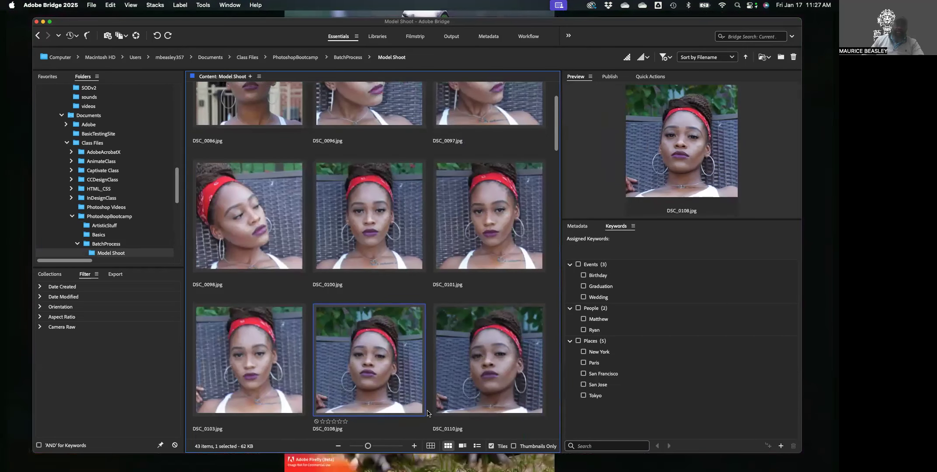
Enlarge the thumbnails to two per row and preview DSC_0103.jpg
{"action": "mouse_move", "coordinate": [369, 447]}
{"action": "left_mouse_down"}
{"action": "mouse_move", "coordinate": [387, 446]}
{"action": "mouse_move", "coordinate": [368, 446]}
{"action": "left_mouse_up"}
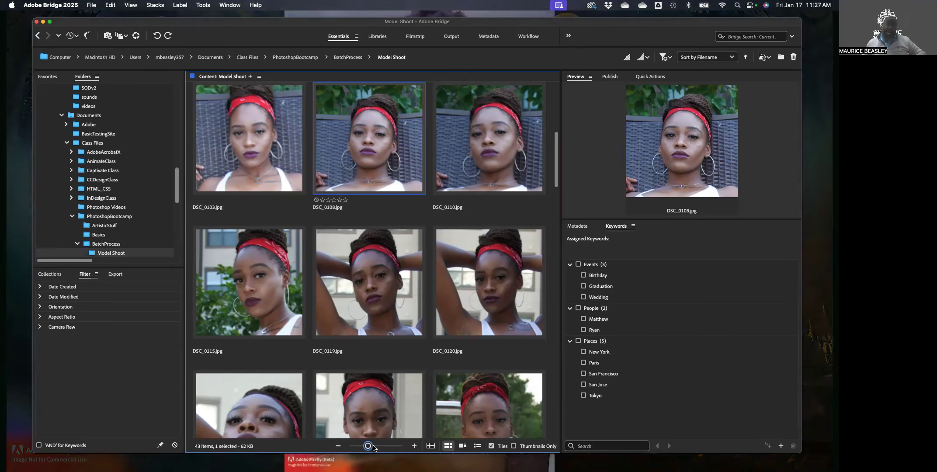
{"action": "left_click_drag", "start_coordinate": [369, 446], "coordinate": [399, 446]}
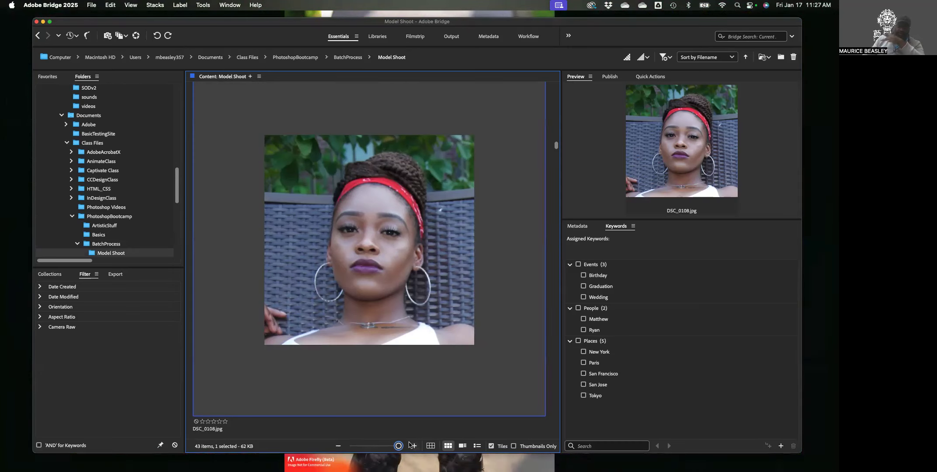
{"action": "left_click_drag", "start_coordinate": [388, 446], "coordinate": [379, 445]}
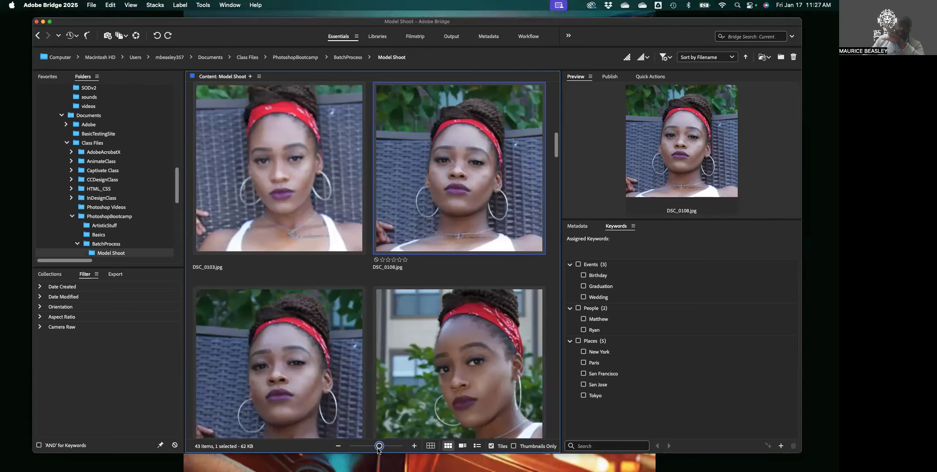
{"action": "left_click_drag", "start_coordinate": [378, 446], "coordinate": [372, 446]}
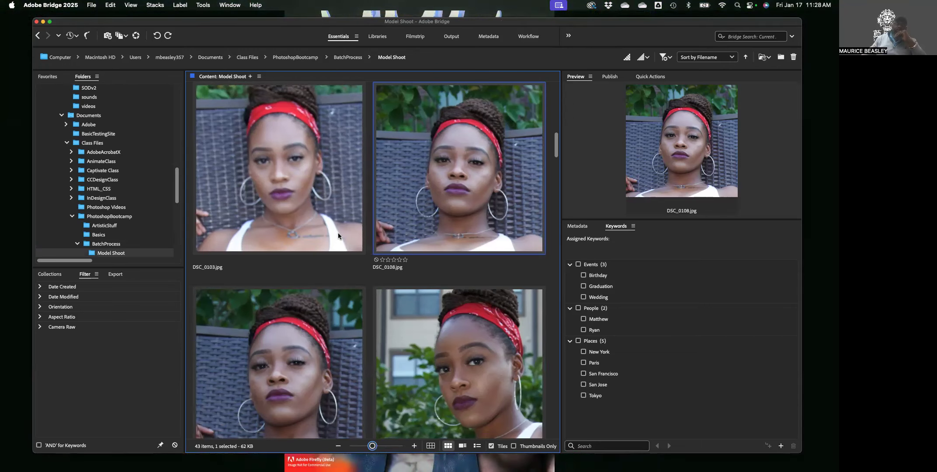
{"action": "left_click", "coordinate": [259, 164]}
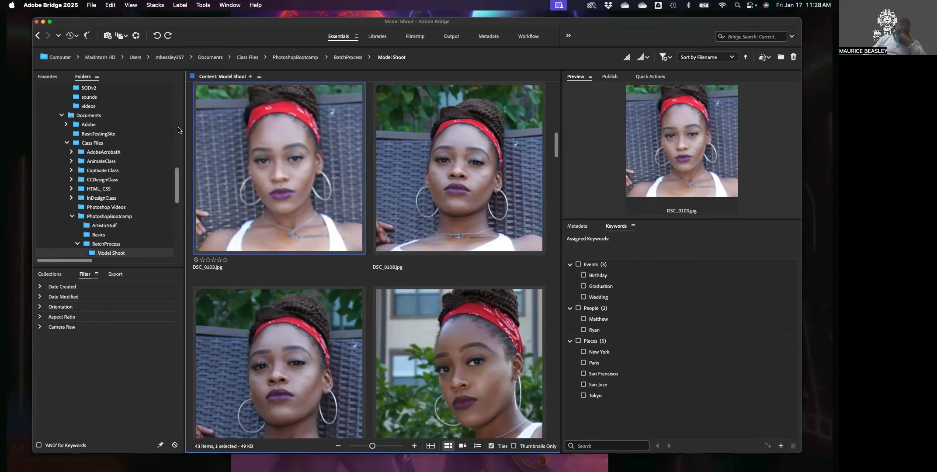
Reselect Model Shoot via ProcessedFiles, cancel an accidental rename, and bring up its shortcut menu
{"action": "scroll", "coordinate": [123, 185], "scroll_direction": "down", "scroll_amount": 3}
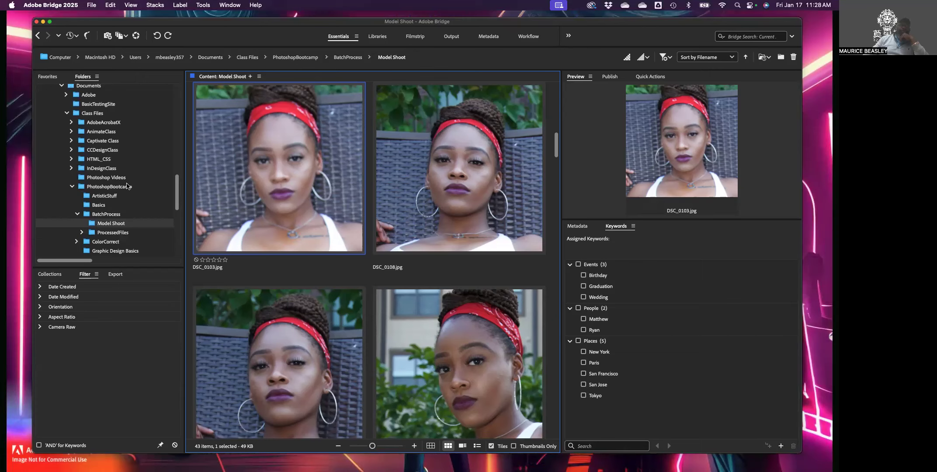
{"action": "scroll", "coordinate": [127, 187], "scroll_direction": "down", "scroll_amount": 1}
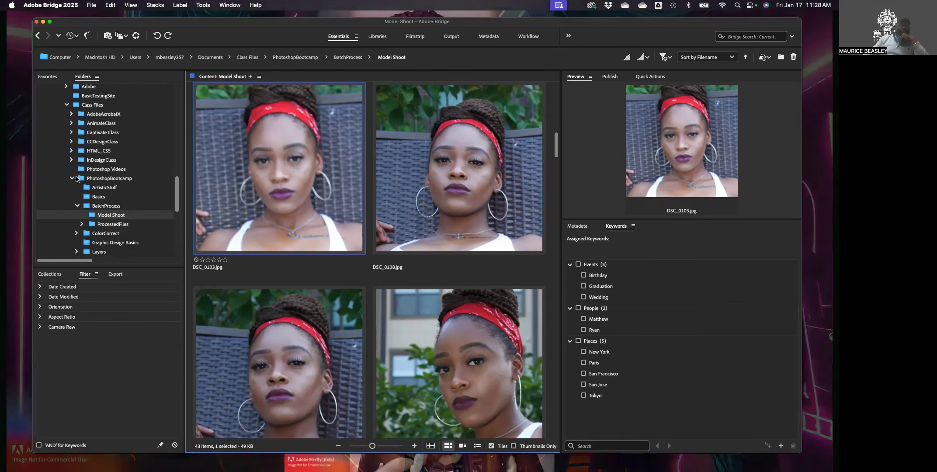
{"action": "scroll", "coordinate": [76, 178], "scroll_direction": "down", "scroll_amount": 4}
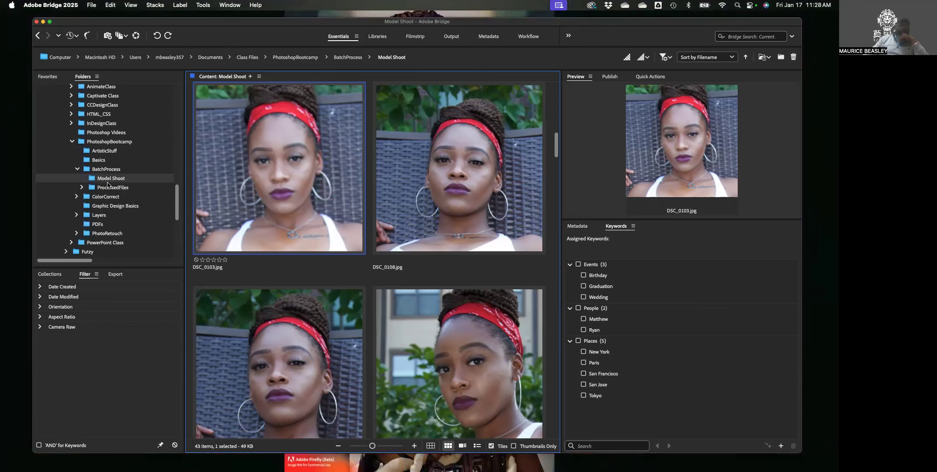
{"action": "left_click", "coordinate": [107, 186]}
{"action": "left_click", "coordinate": [106, 180]}
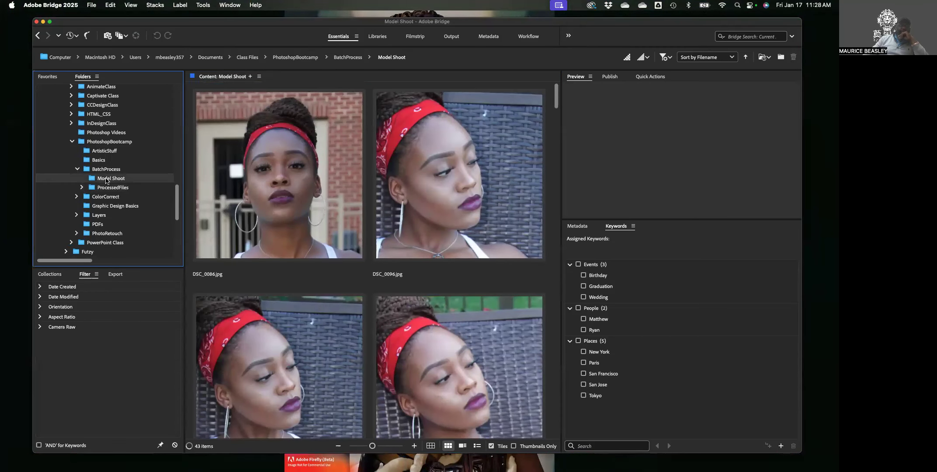
{"action": "left_click", "coordinate": [106, 179]}
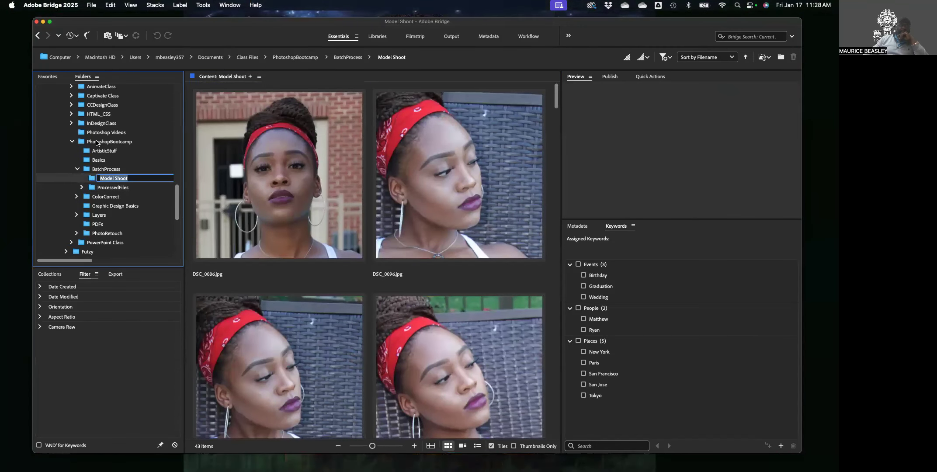
{"action": "left_click", "coordinate": [93, 180]}
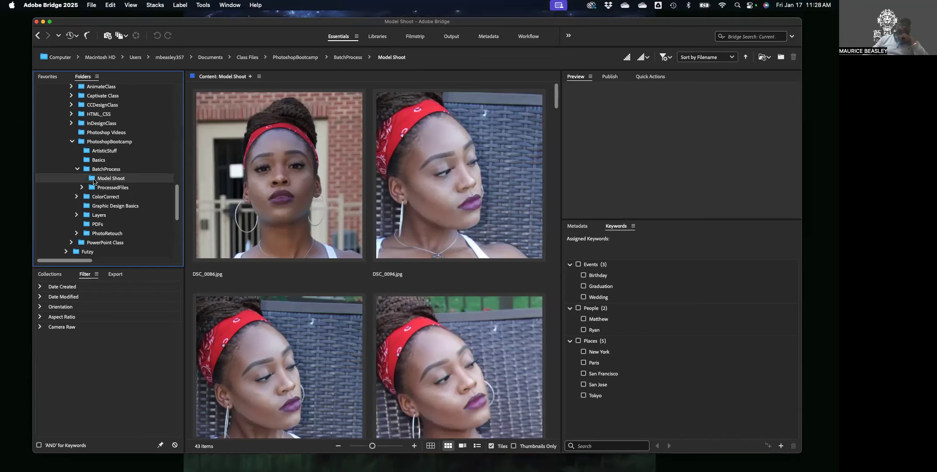
{"action": "left_click", "coordinate": [92, 180]}
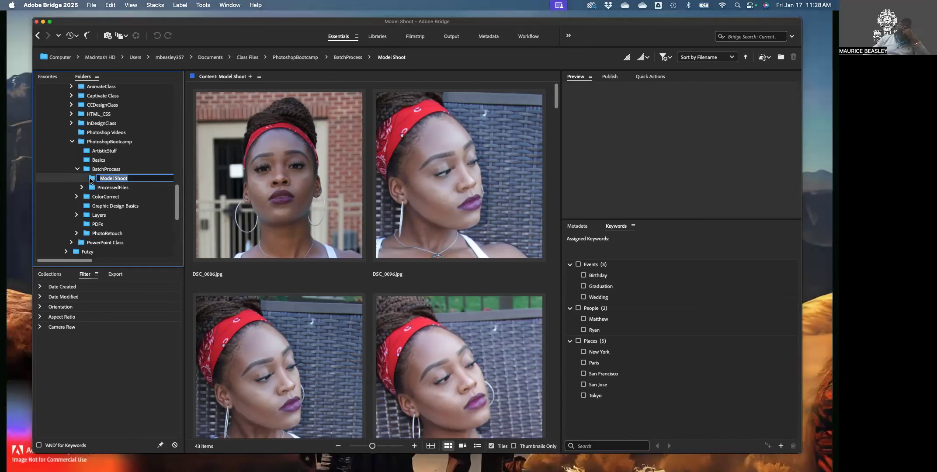
{"action": "right_click", "coordinate": [91, 181]}
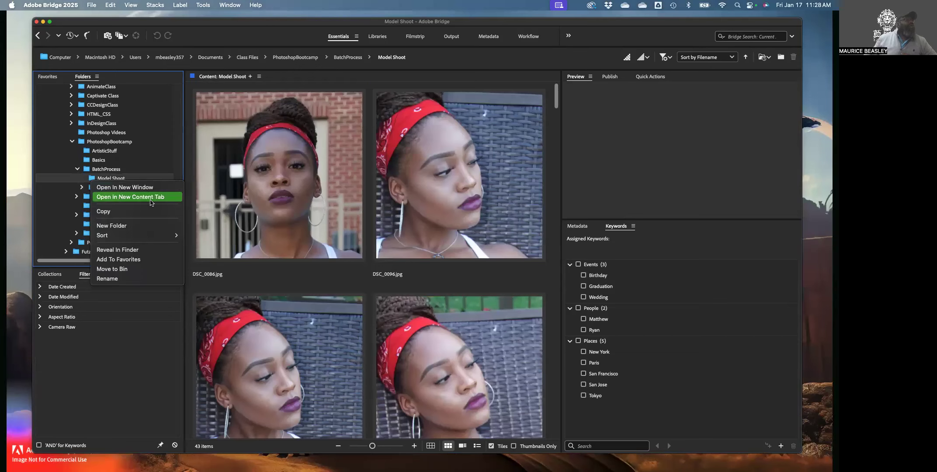
Add Model Shoot to Favorites, check Downloads and Pictures, then return to Model Shoot
{"action": "left_click", "coordinate": [144, 262]}
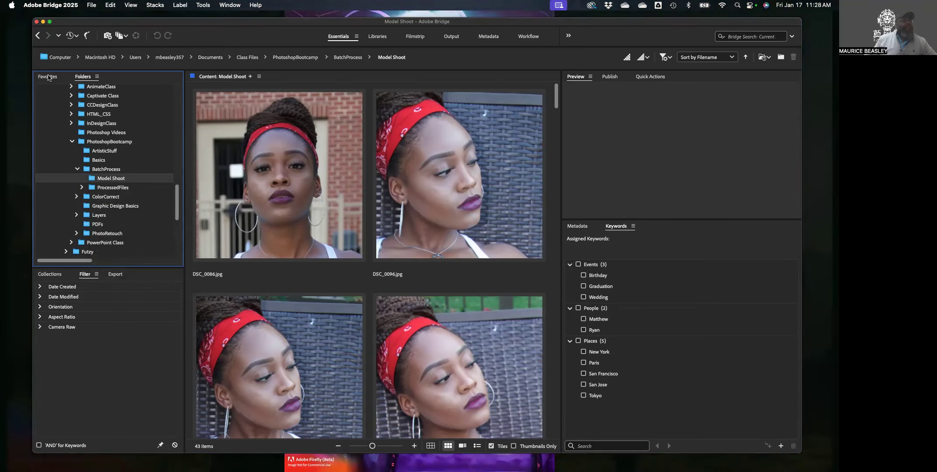
{"action": "left_click", "coordinate": [48, 77]}
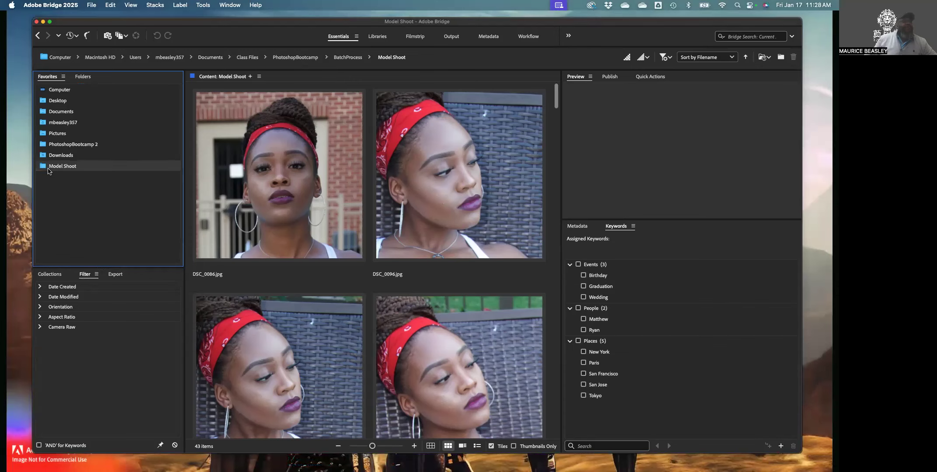
{"action": "left_click", "coordinate": [45, 155]}
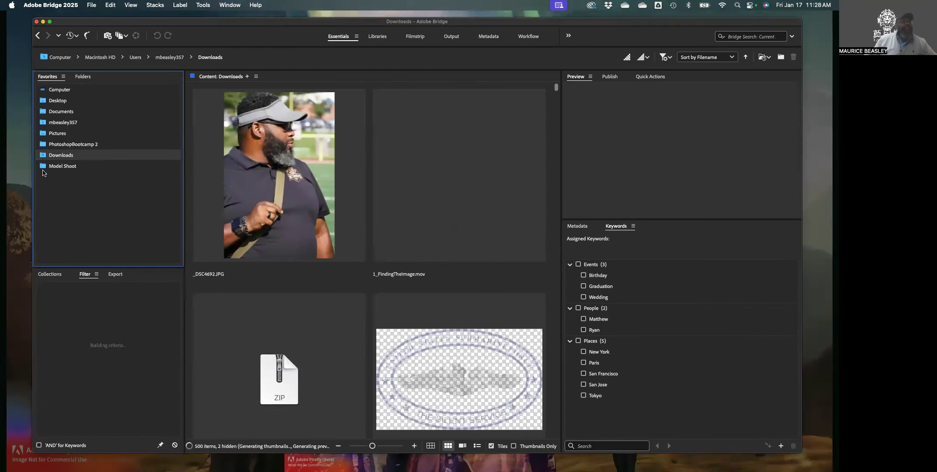
{"action": "left_click", "coordinate": [43, 168]}
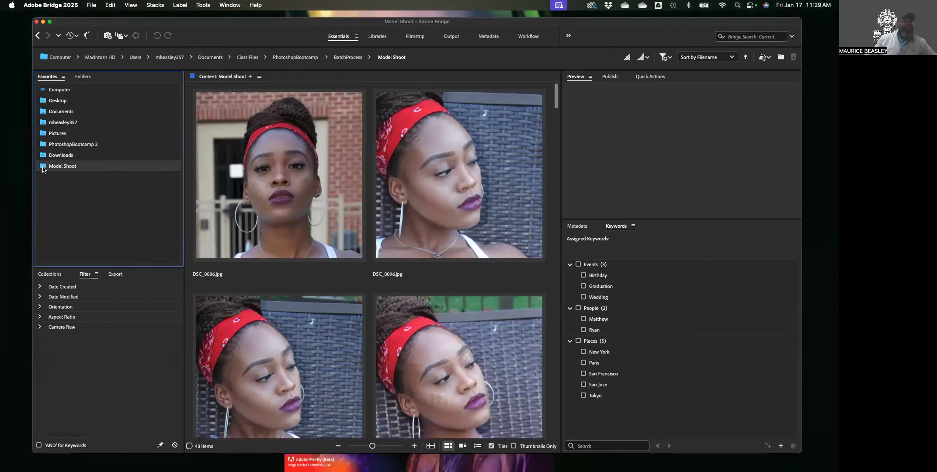
{"action": "left_click", "coordinate": [45, 135]}
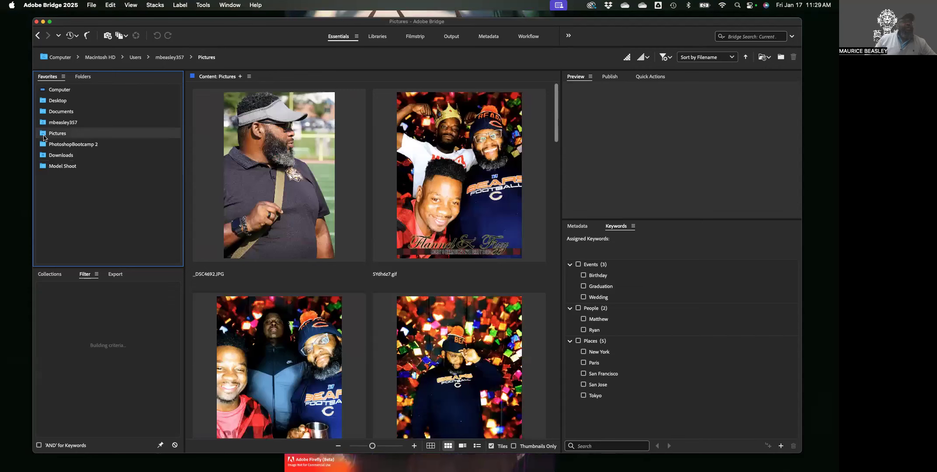
{"action": "left_click", "coordinate": [45, 169]}
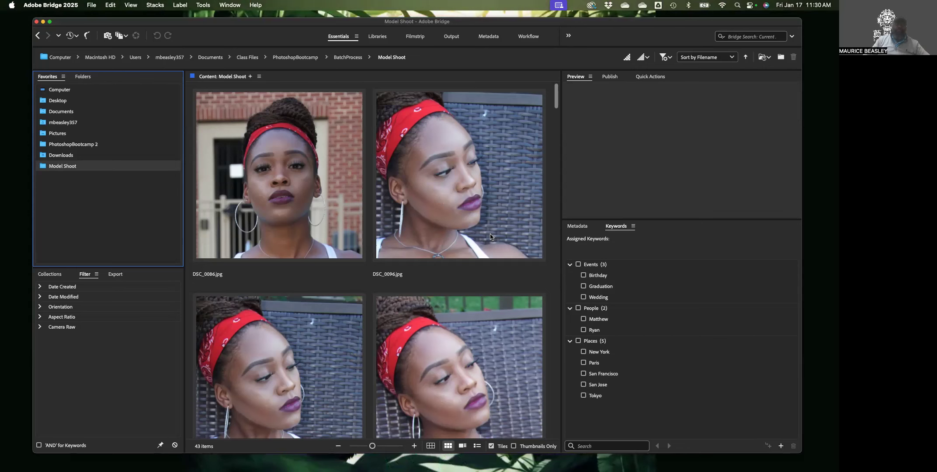
Select DSC_0096.jpg and show its File Properties in Metadata, with IPTC Core collapsed
{"action": "left_click", "coordinate": [452, 194]}
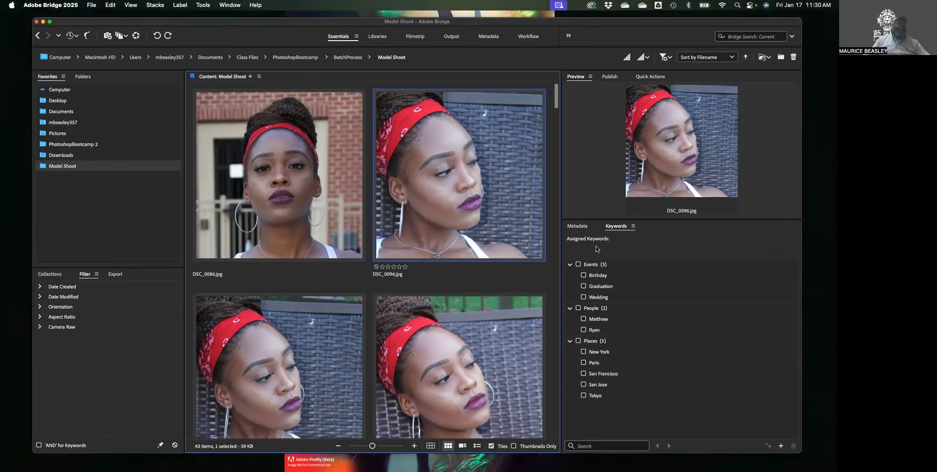
{"action": "left_click", "coordinate": [577, 226]}
{"action": "left_click_drag", "start_coordinate": [620, 219], "coordinate": [621, 130]}
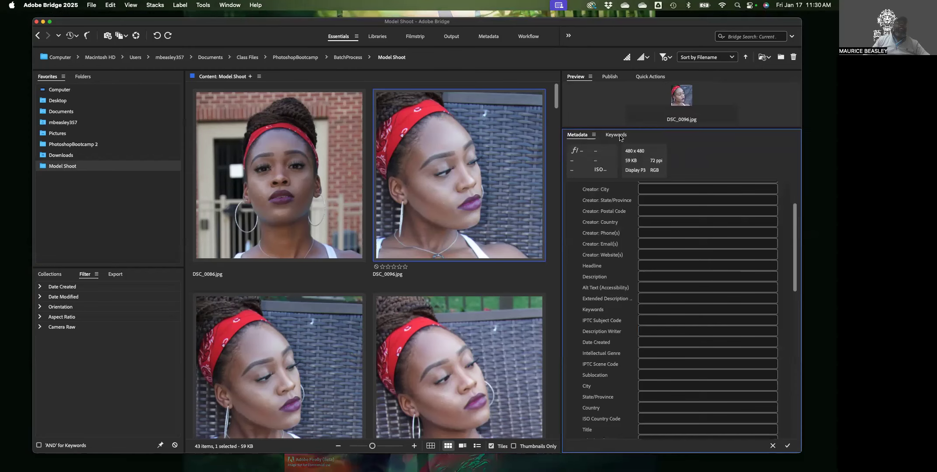
{"action": "scroll", "coordinate": [680, 203], "scroll_direction": "up", "scroll_amount": 3}
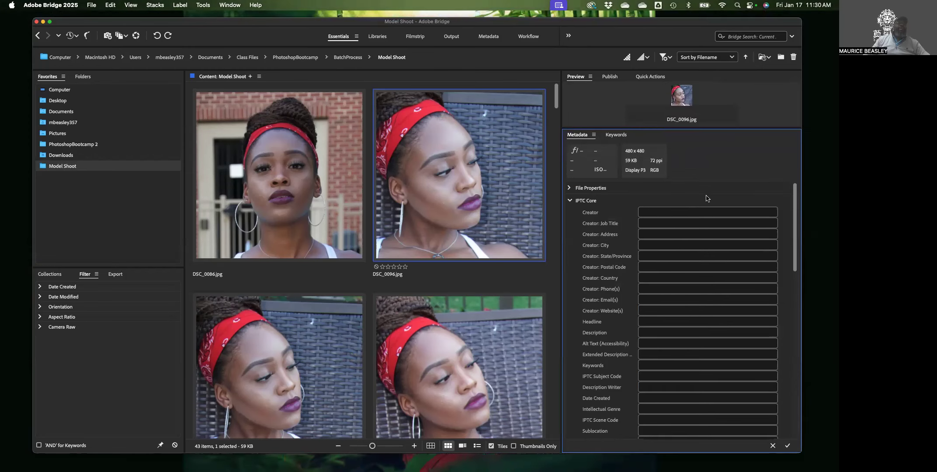
{"action": "left_click", "coordinate": [570, 201]}
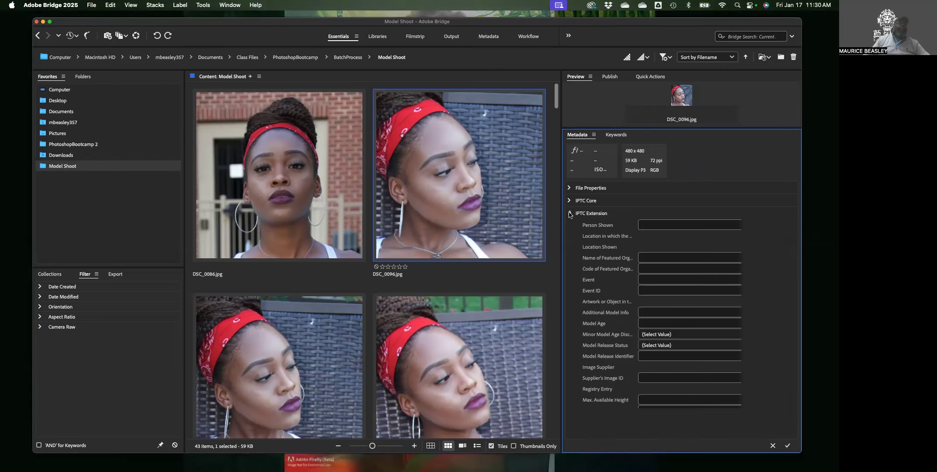
{"action": "left_click", "coordinate": [569, 188]}
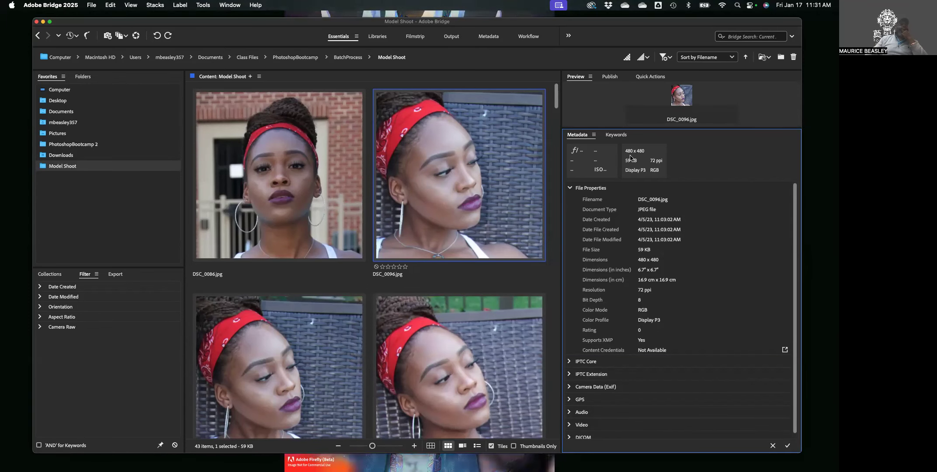
Switch from Bridge to Chrome's Blackboard Lecture 02 – Adobe Bridge and Metadata page
{"action": "left_click", "coordinate": [455, 180]}
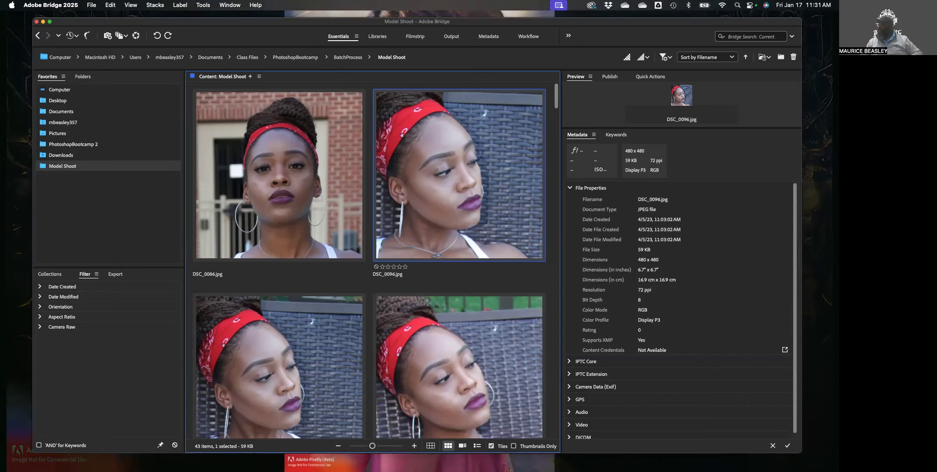
{"action": "key", "text": "super+Tab"}
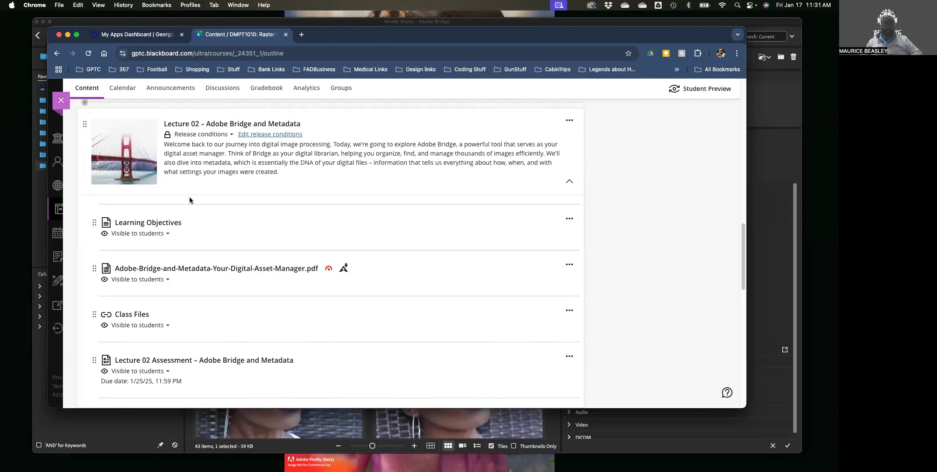
Review the Blackboard course outline's modules, then bring Adobe Bridge back to the front
{"action": "scroll", "coordinate": [257, 206], "scroll_direction": "up", "scroll_amount": 5}
{"action": "scroll", "coordinate": [257, 206], "scroll_direction": "up", "scroll_amount": 4}
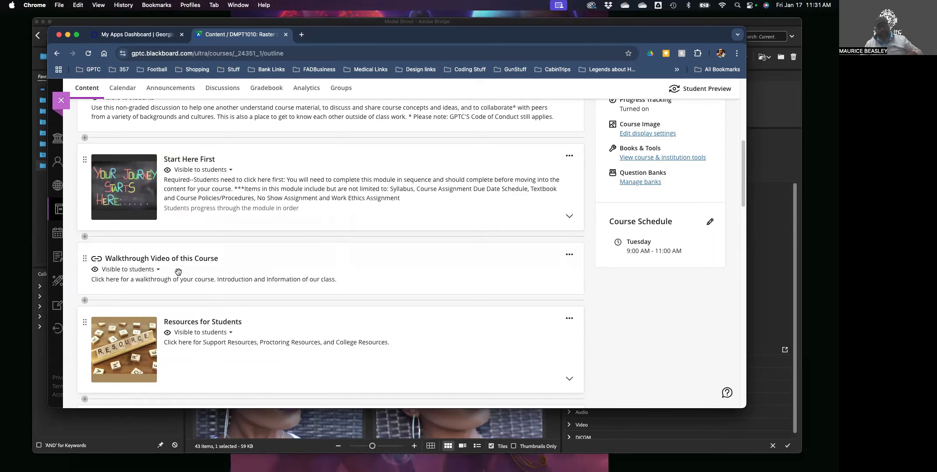
{"action": "scroll", "coordinate": [226, 243], "scroll_direction": "down", "scroll_amount": 1}
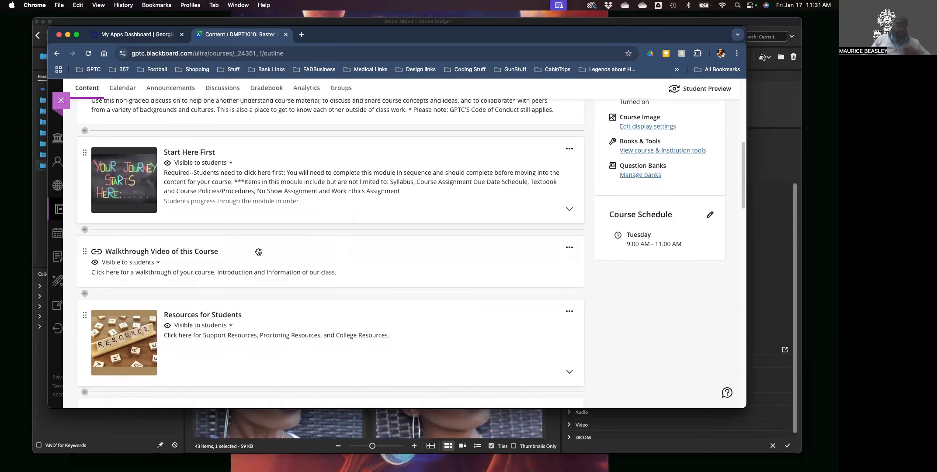
{"action": "scroll", "coordinate": [266, 257], "scroll_direction": "down", "scroll_amount": 5}
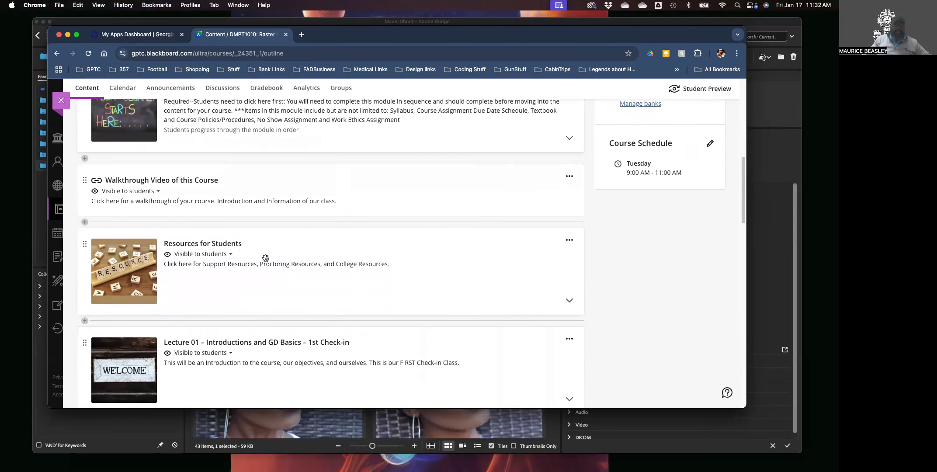
{"action": "scroll", "coordinate": [265, 259], "scroll_direction": "down", "scroll_amount": 4}
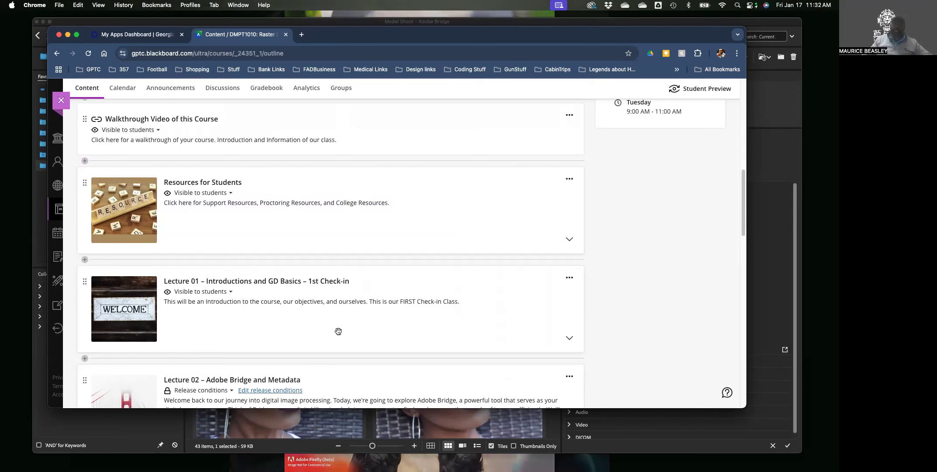
{"action": "scroll", "coordinate": [336, 331], "scroll_direction": "up", "scroll_amount": 1}
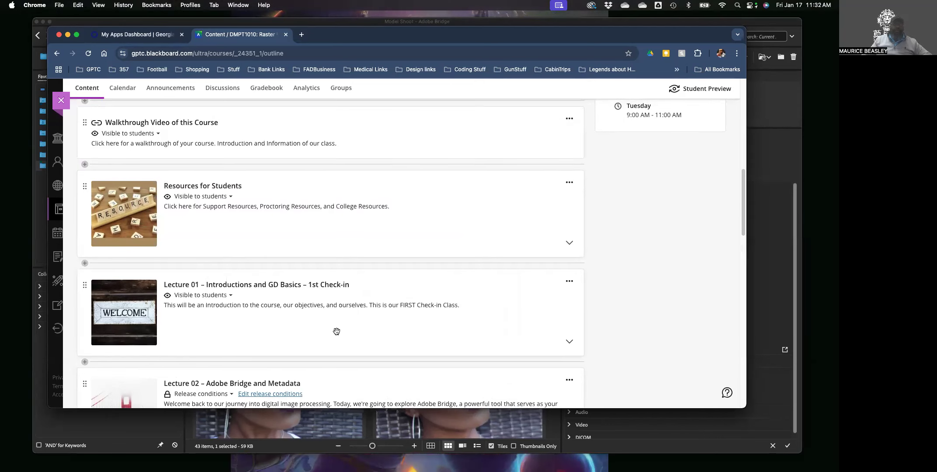
{"action": "scroll", "coordinate": [336, 332], "scroll_direction": "up", "scroll_amount": 3}
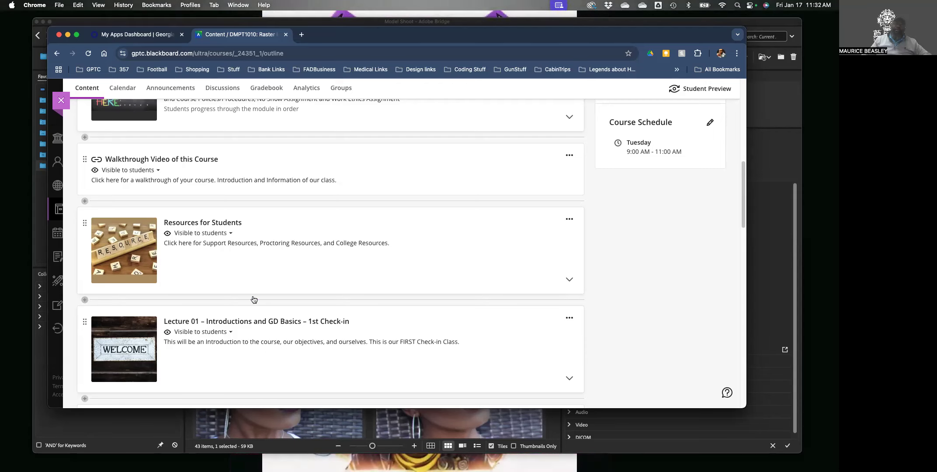
{"action": "left_click", "coordinate": [681, 439]}
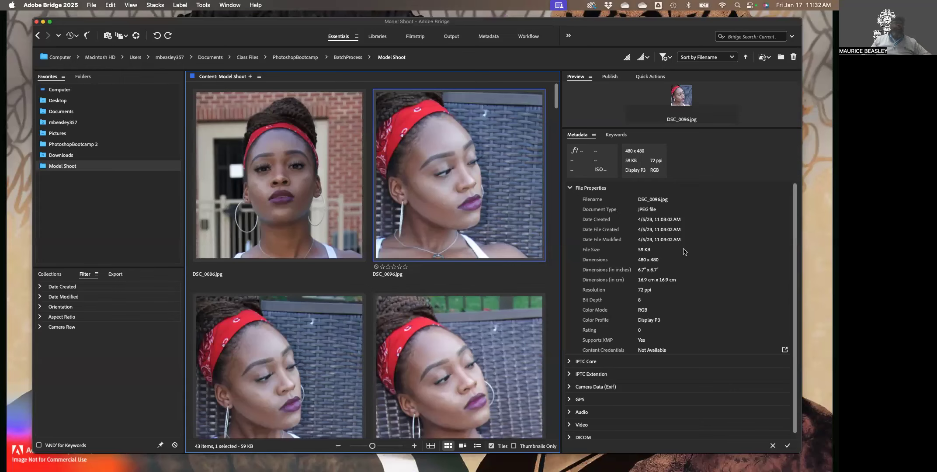
Check DSC_0096.jpg's Date File Created and Filename properties, then collapse the File Properties group
{"action": "scroll", "coordinate": [690, 251], "scroll_direction": "down", "scroll_amount": 1}
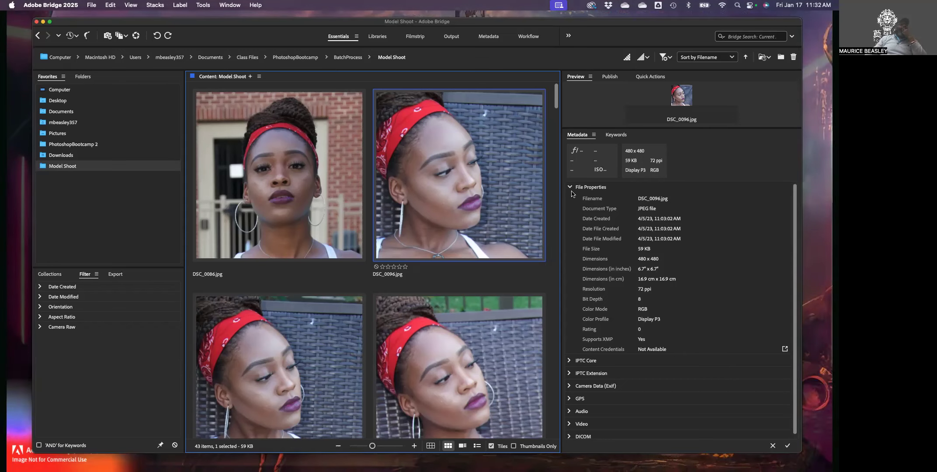
{"action": "left_click", "coordinate": [645, 222]}
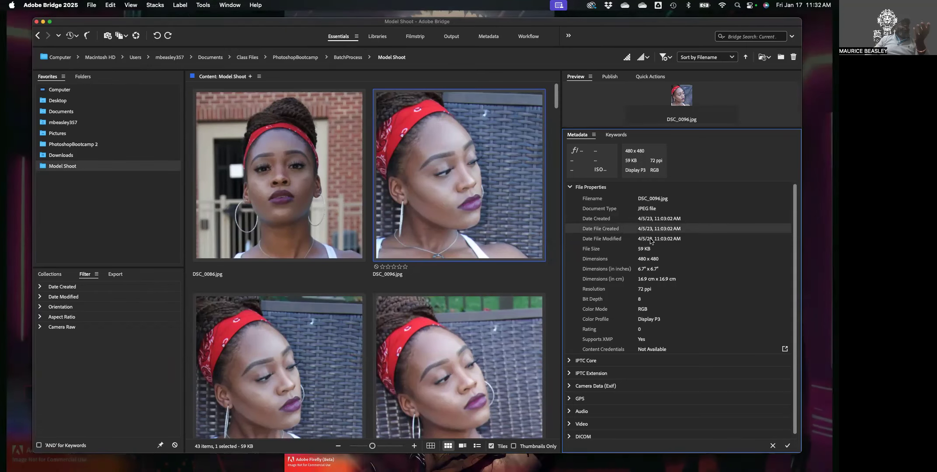
{"action": "left_click", "coordinate": [654, 198]}
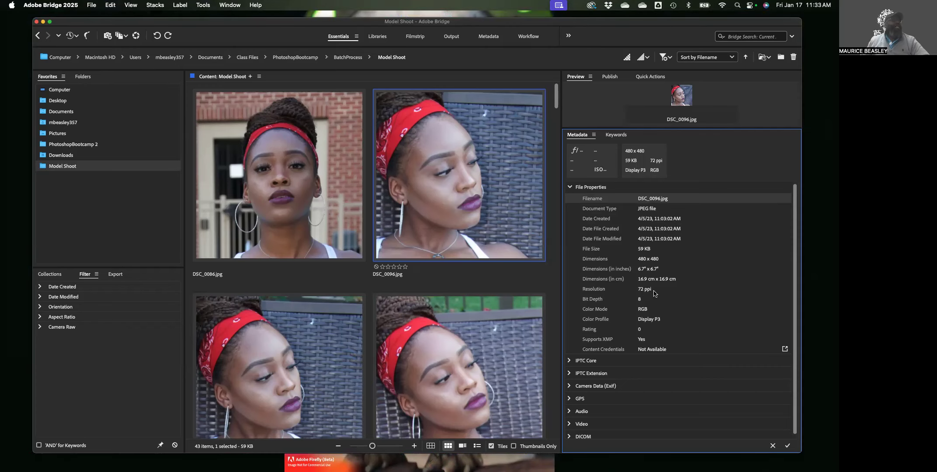
{"action": "scroll", "coordinate": [636, 305], "scroll_direction": "down", "scroll_amount": 1}
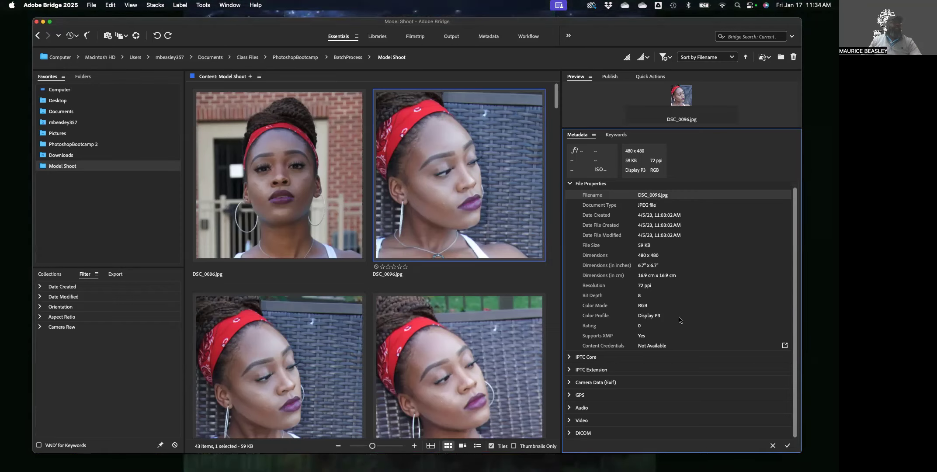
{"action": "left_click", "coordinate": [570, 184]}
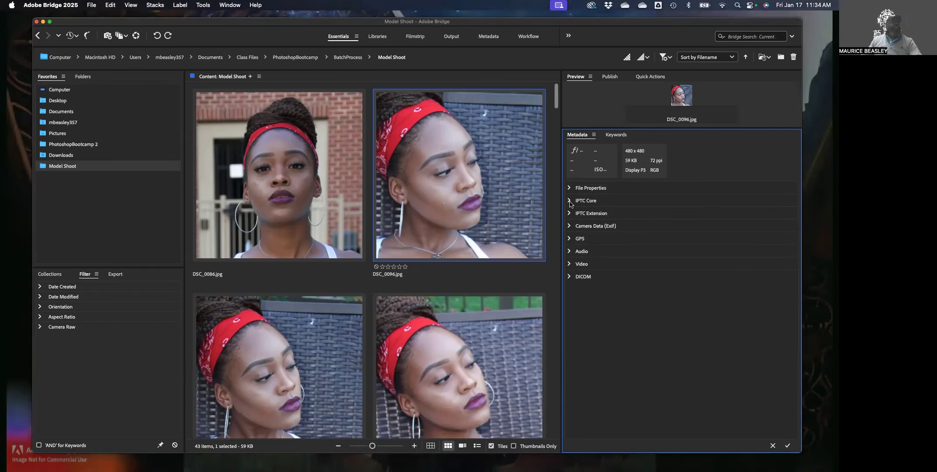
Preview the IPTC Core and IPTC Extension groups, then leave IPTC Core expanded for editing
{"action": "left_click", "coordinate": [570, 202]}
{"action": "left_click", "coordinate": [570, 201]}
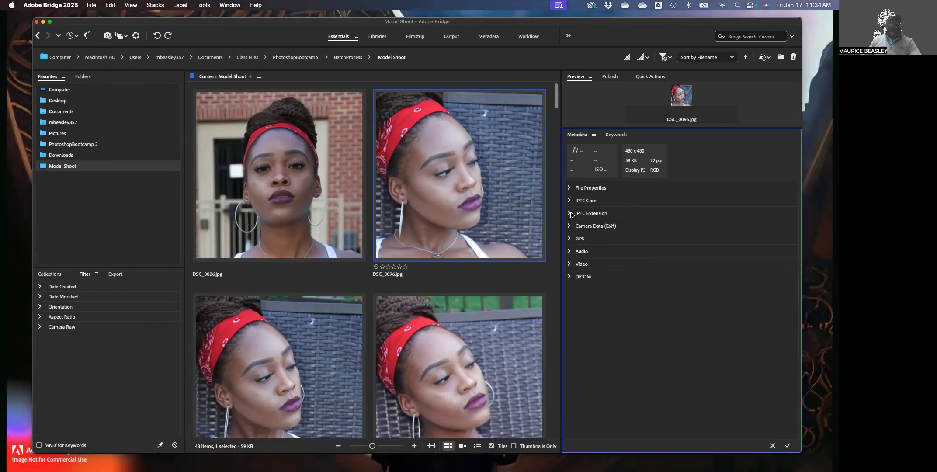
{"action": "left_click", "coordinate": [569, 213]}
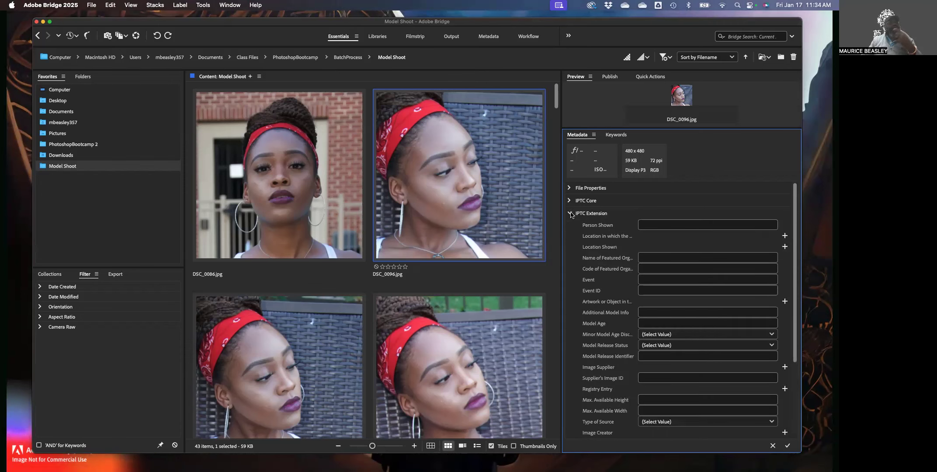
{"action": "left_click", "coordinate": [570, 213]}
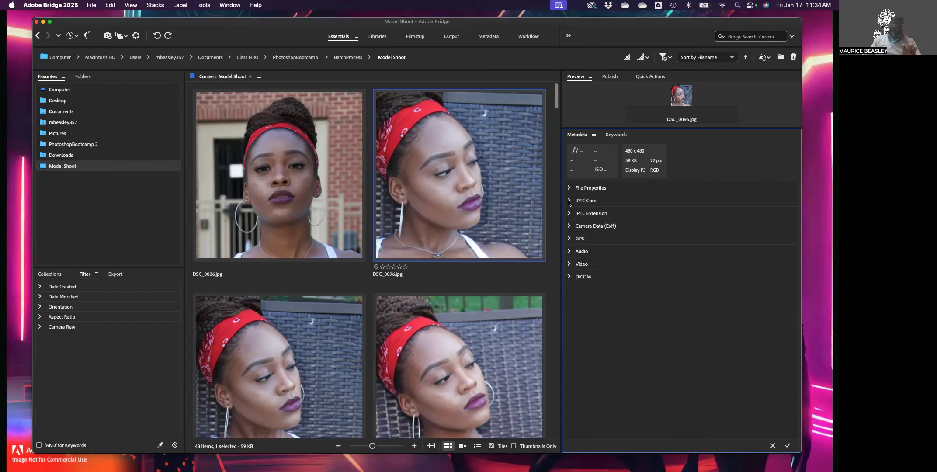
{"action": "left_click", "coordinate": [570, 203]}
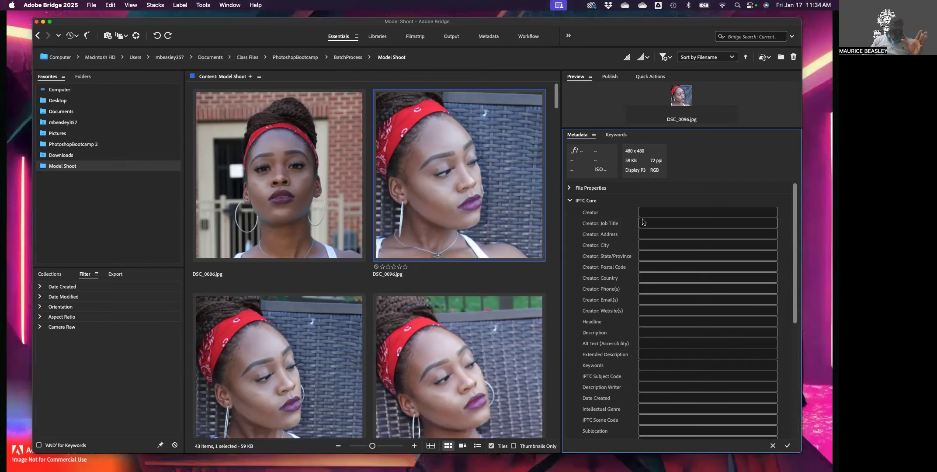
Enter the creator's name, job title Designer and the creator's street address in IPTC Core
{"action": "left_click", "coordinate": [667, 215]}
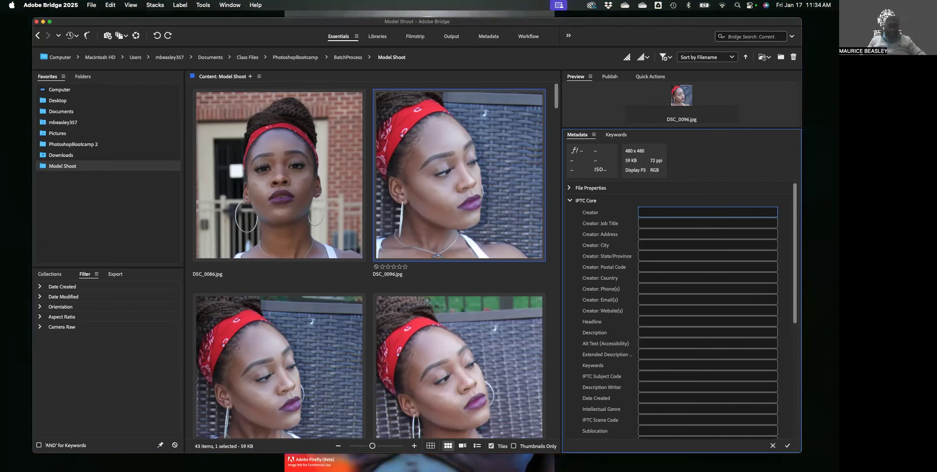
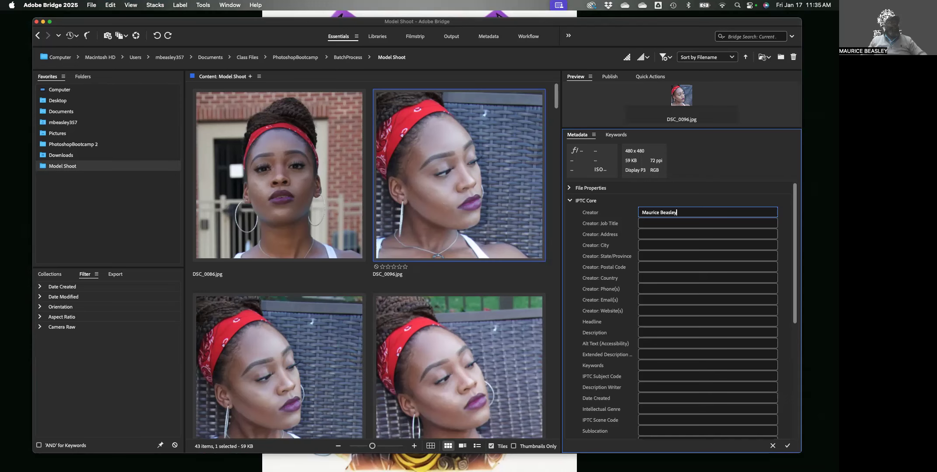
{"action": "left_click", "coordinate": [646, 224]}
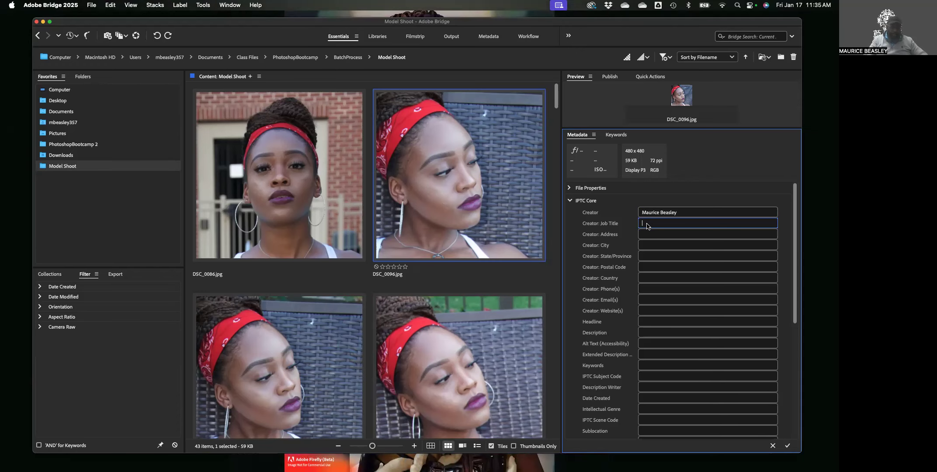
{"action": "type", "text": "Designe"}
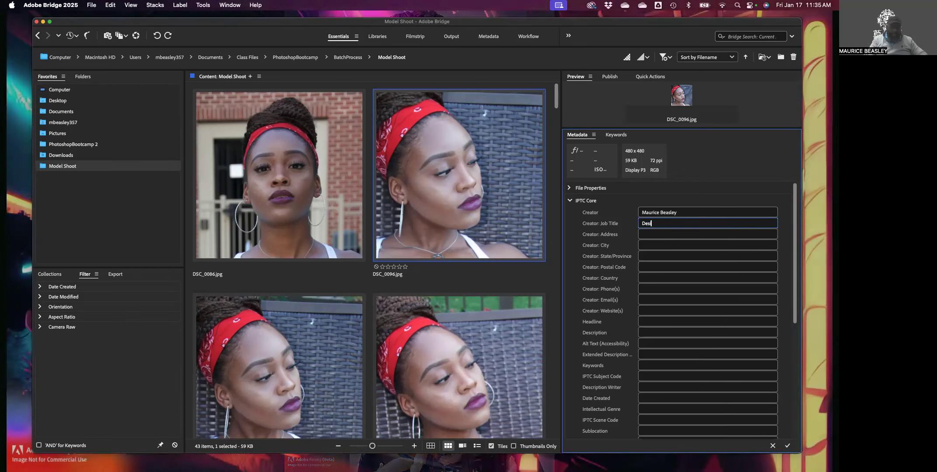
{"action": "type", "text": "r"}
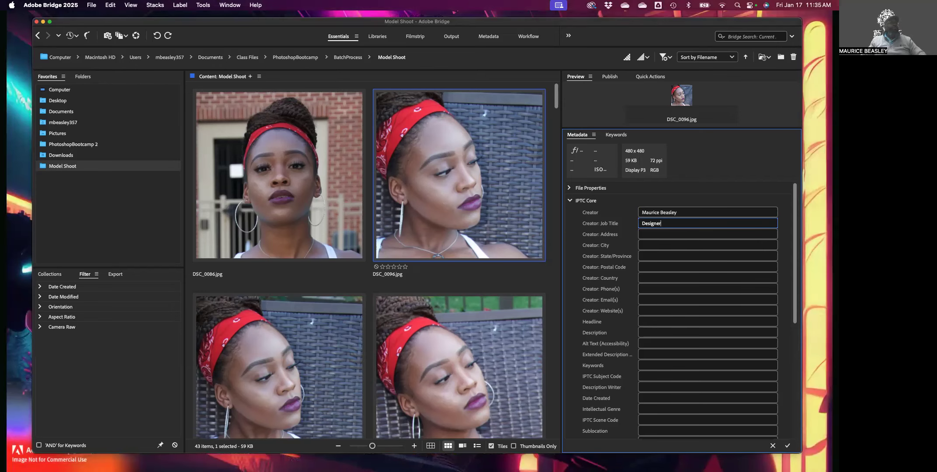
{"action": "left_click", "coordinate": [650, 235]}
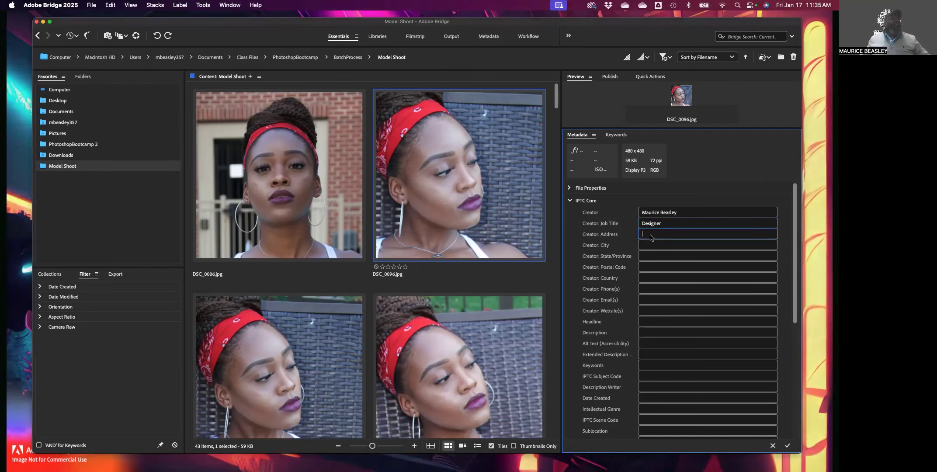
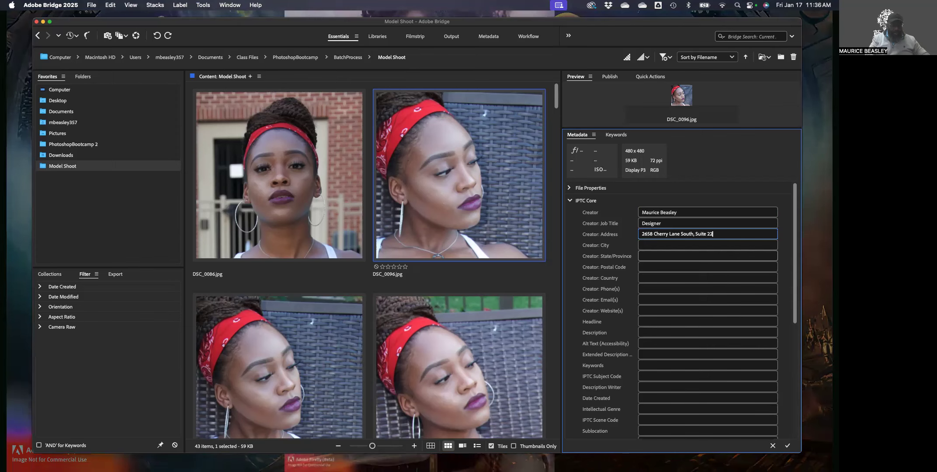
{"action": "left_click", "coordinate": [671, 248]}
Fill in the creator's city, state/province and postal code, correcting the city's typo
{"action": "type", "text": "A"}
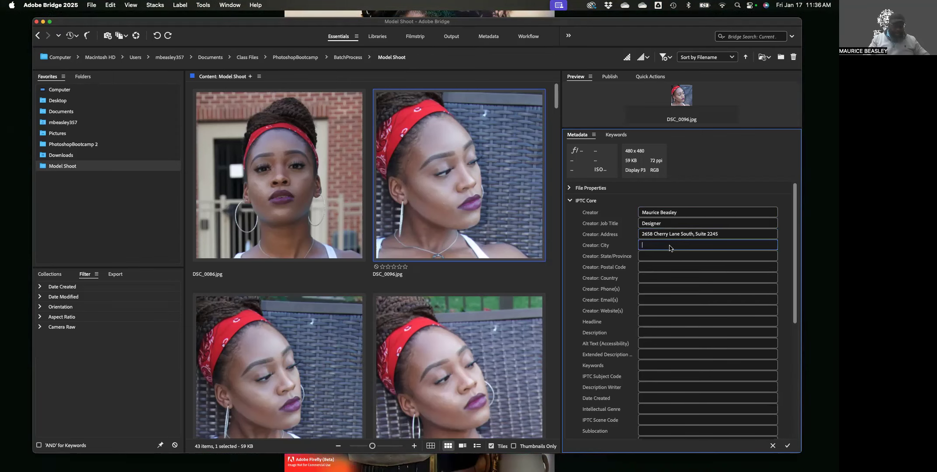
{"action": "type", "text": "tla"}
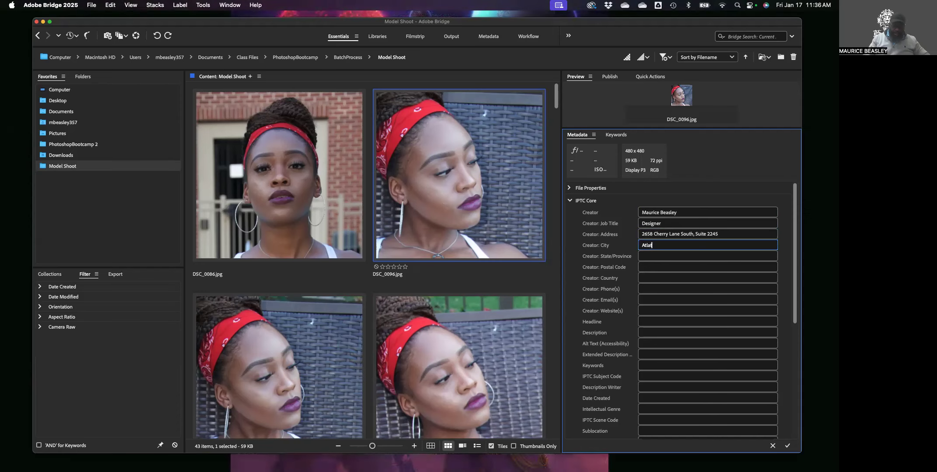
{"action": "type", "text": "tnta"}
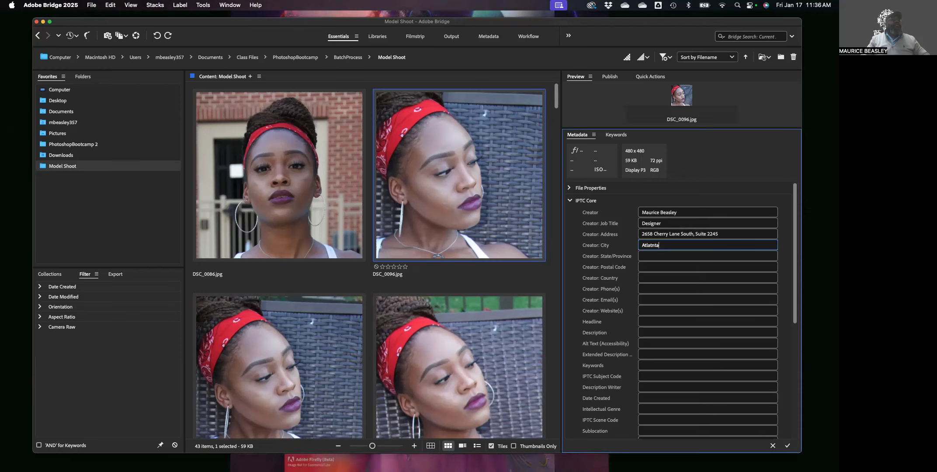
{"action": "key", "text": "BackSpace"}
{"action": "key", "text": "BackSpace"}
{"action": "key", "text": "BackSpace"}
{"action": "key", "text": "BackSpace"}
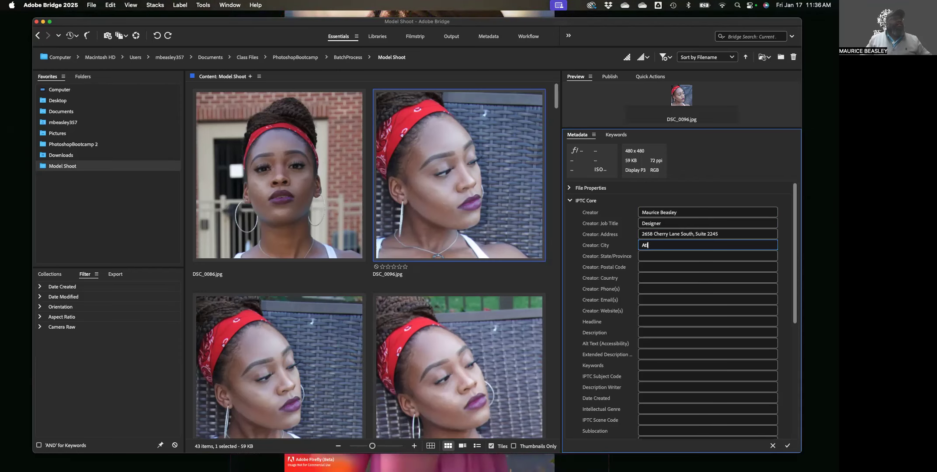
{"action": "type", "text": "t"}
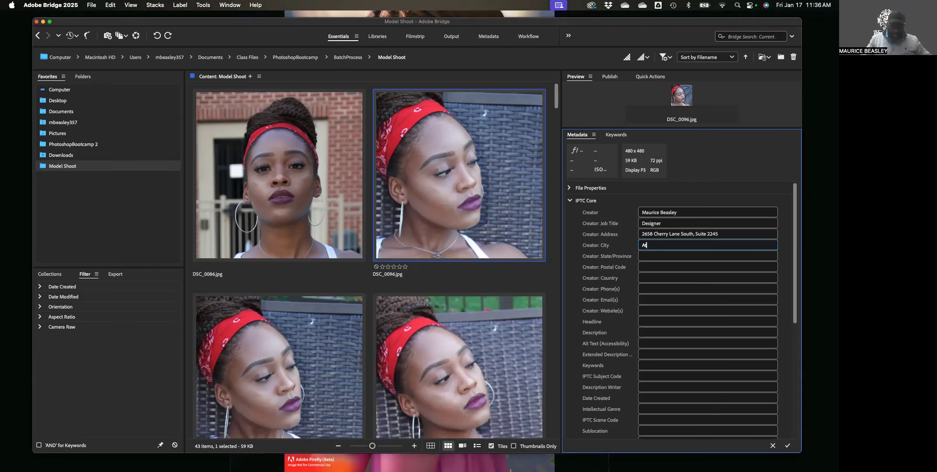
{"action": "type", "text": "tlanta"}
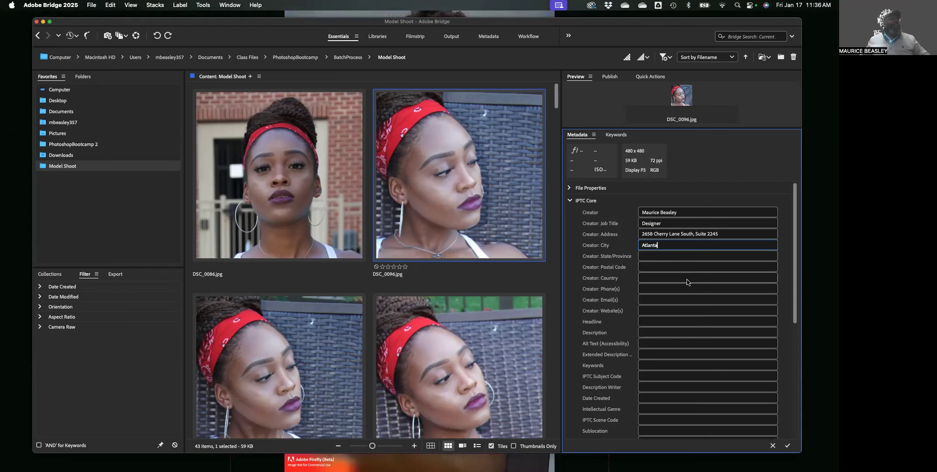
{"action": "left_click", "coordinate": [647, 260]}
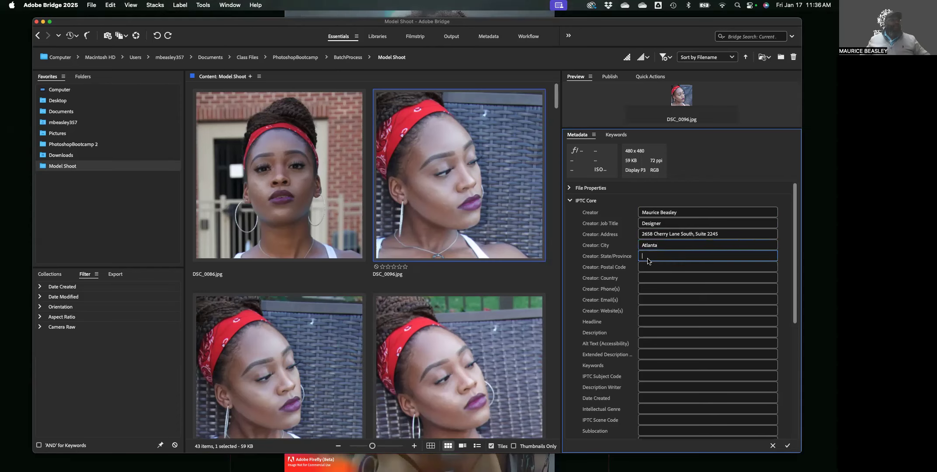
{"action": "type", "text": "GA"}
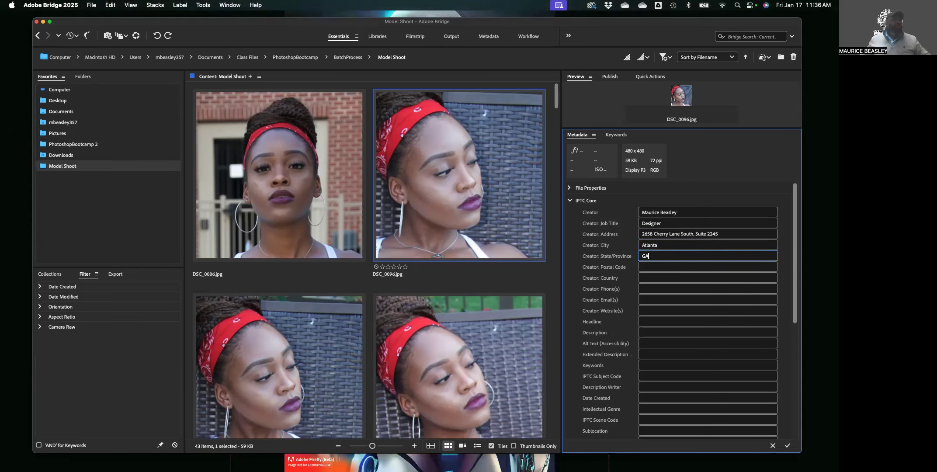
{"action": "left_click", "coordinate": [654, 270]}
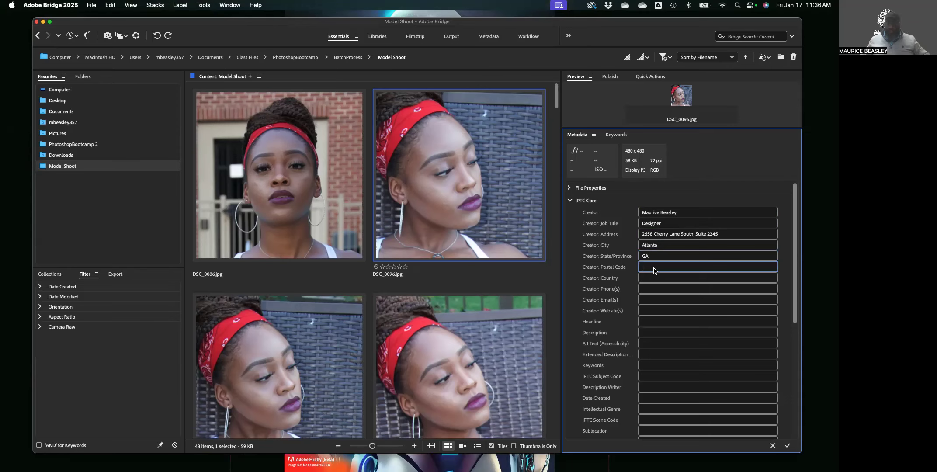
{"action": "type", "text": "30016"}
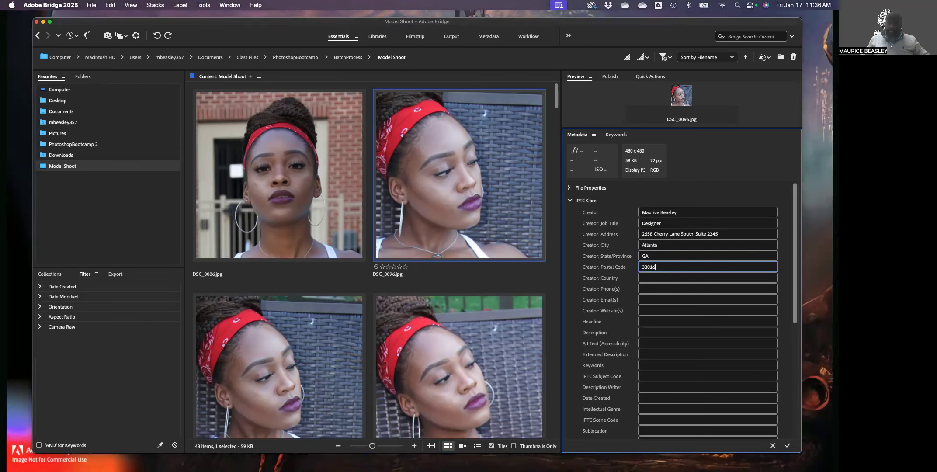
{"action": "left_click", "coordinate": [647, 278]}
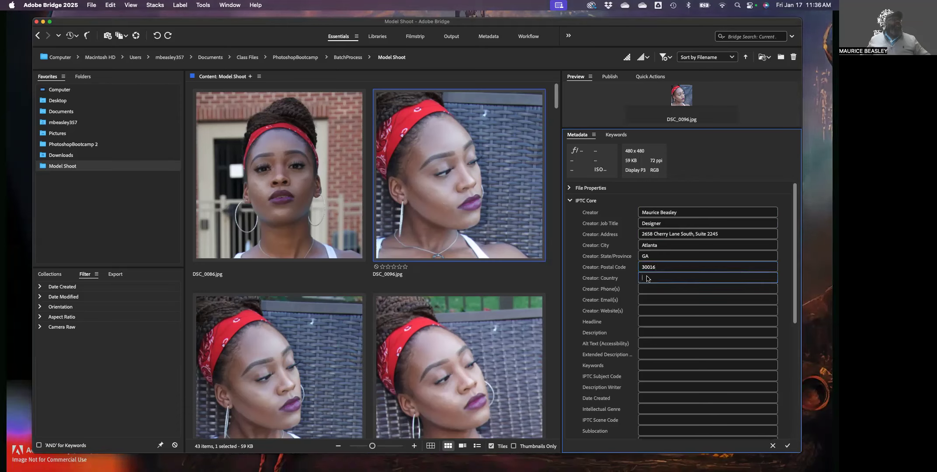
{"action": "left_click", "coordinate": [655, 287]}
Move past the empty Headline and Description fields into the Alt Text (Accessibility) field
{"action": "scroll", "coordinate": [655, 288], "scroll_direction": "down", "scroll_amount": 1}
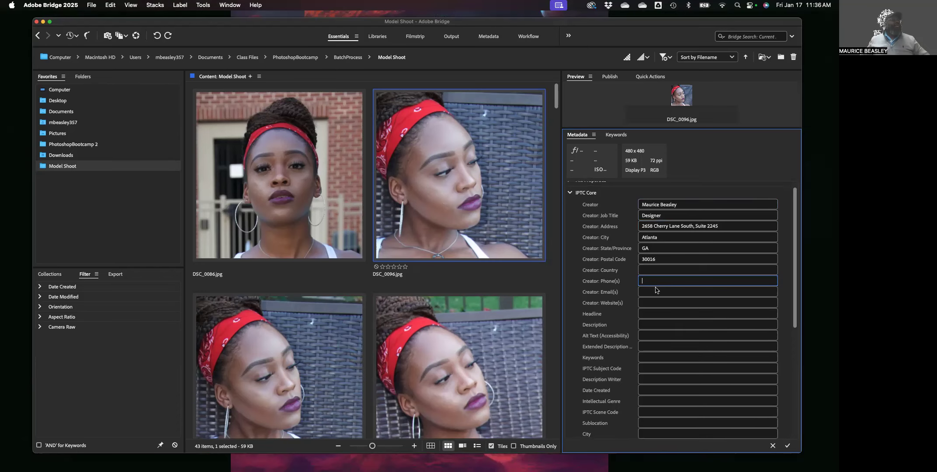
{"action": "scroll", "coordinate": [664, 275], "scroll_direction": "down", "scroll_amount": 3}
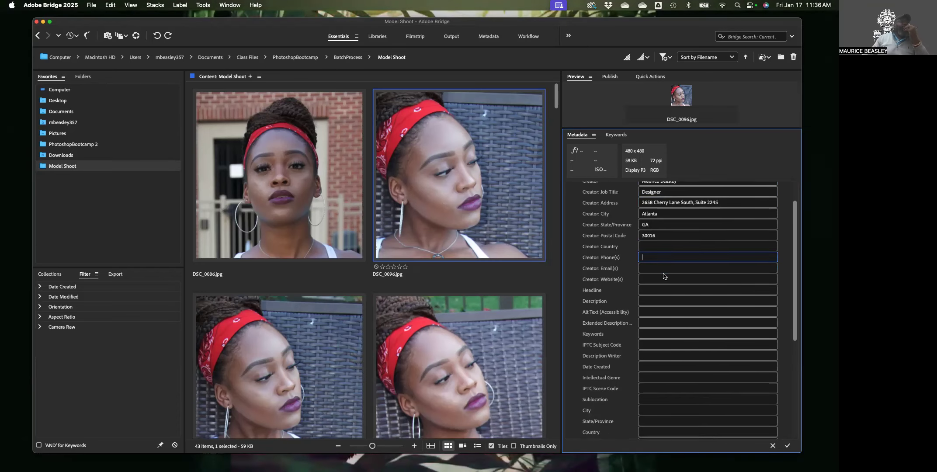
{"action": "scroll", "coordinate": [663, 276], "scroll_direction": "down", "scroll_amount": 2}
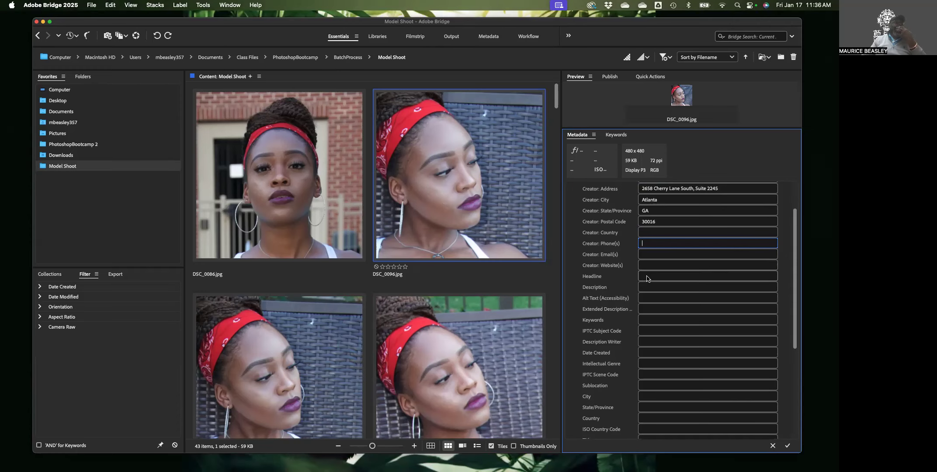
{"action": "left_click", "coordinate": [647, 277]}
{"action": "scroll", "coordinate": [648, 277], "scroll_direction": "down", "scroll_amount": 2}
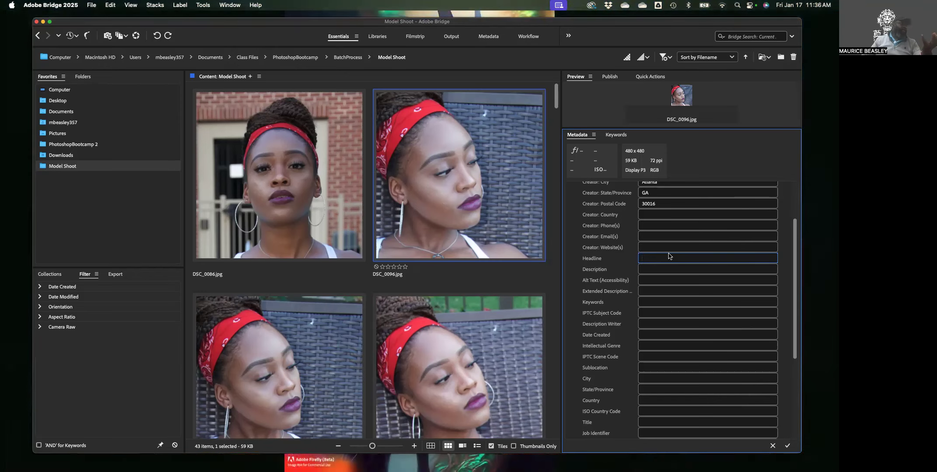
{"action": "left_click", "coordinate": [648, 271]}
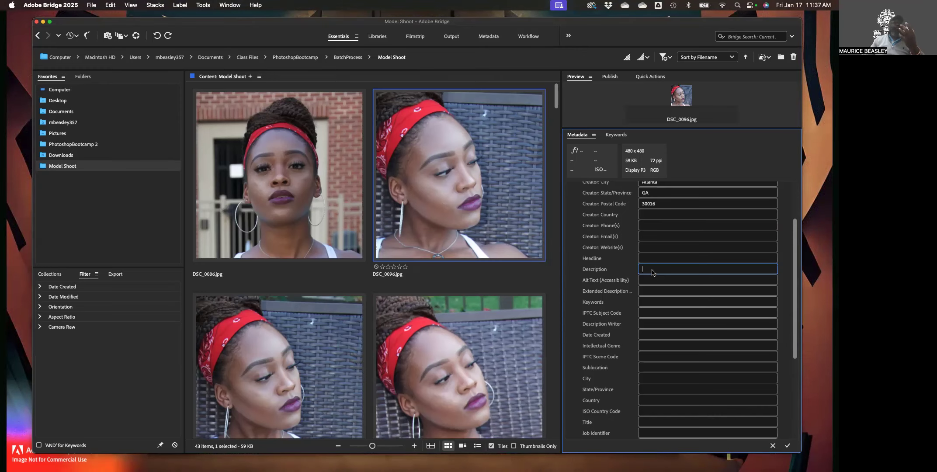
{"action": "scroll", "coordinate": [653, 272], "scroll_direction": "down", "scroll_amount": 1}
{"action": "scroll", "coordinate": [653, 272], "scroll_direction": "down", "scroll_amount": 1}
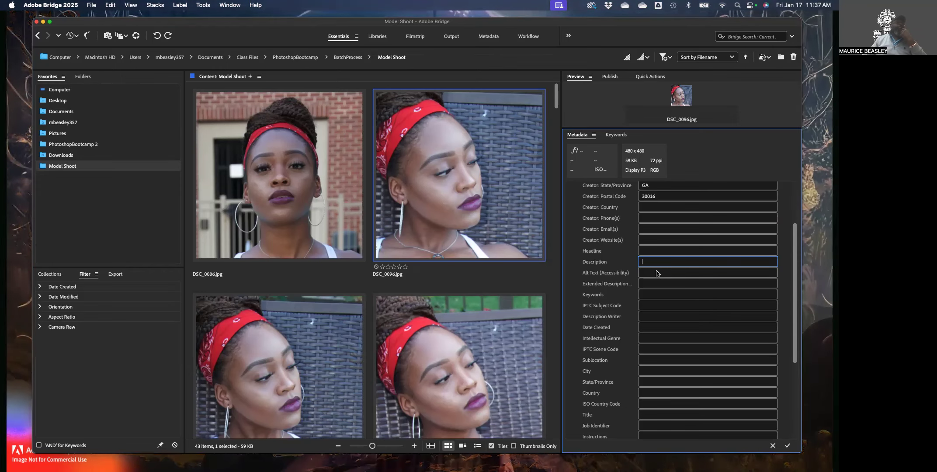
{"action": "left_click", "coordinate": [649, 282]}
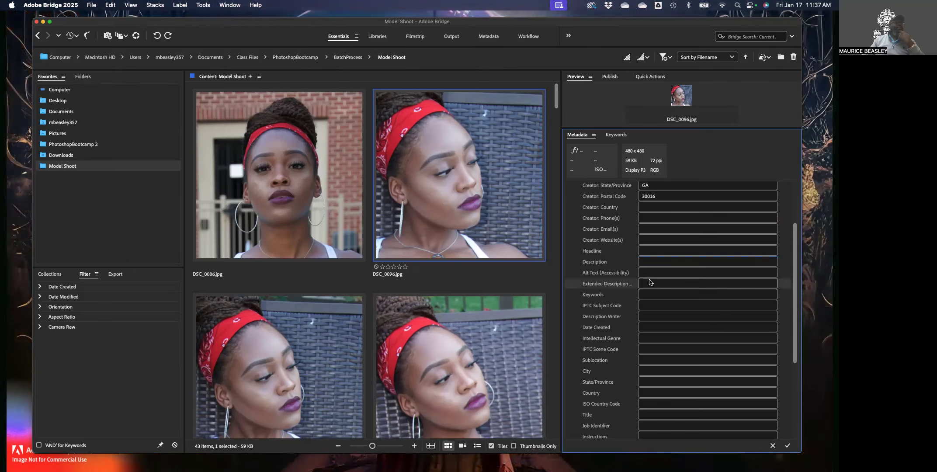
{"action": "left_click", "coordinate": [650, 274]}
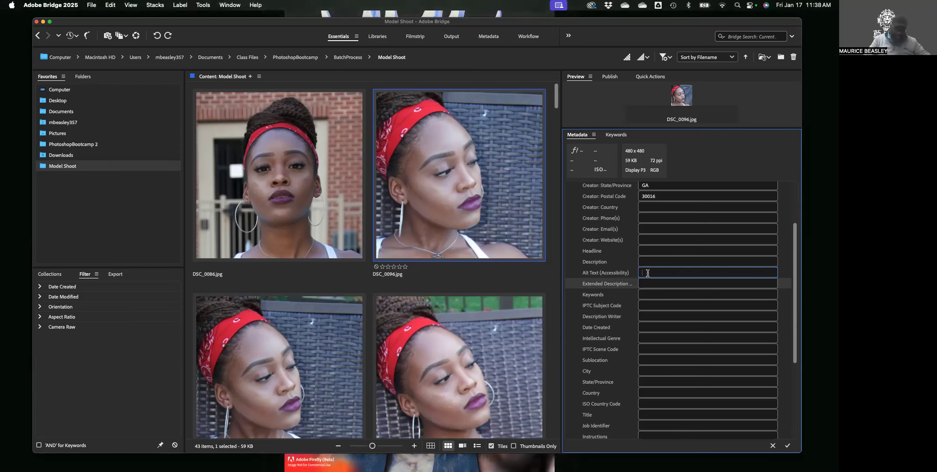
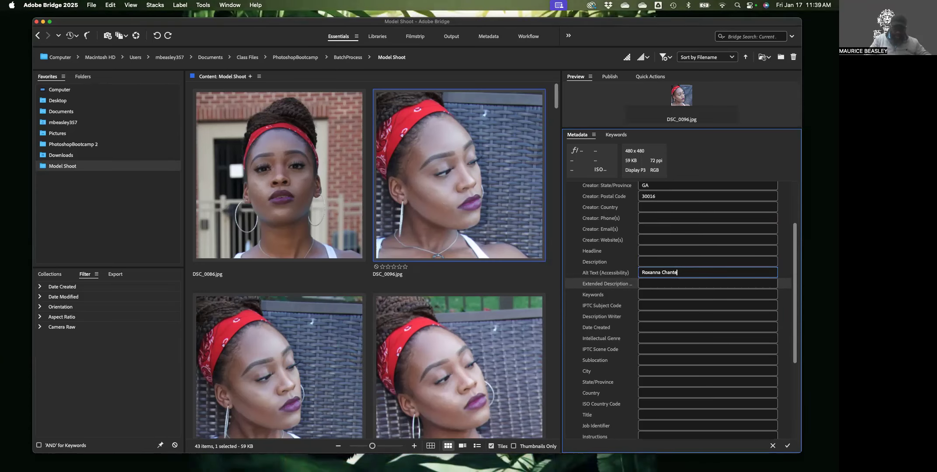
Enter the alt text: the model's name, then '- Upcole picture of her by the pool in the summer'
{"action": "type", "text": "- "}
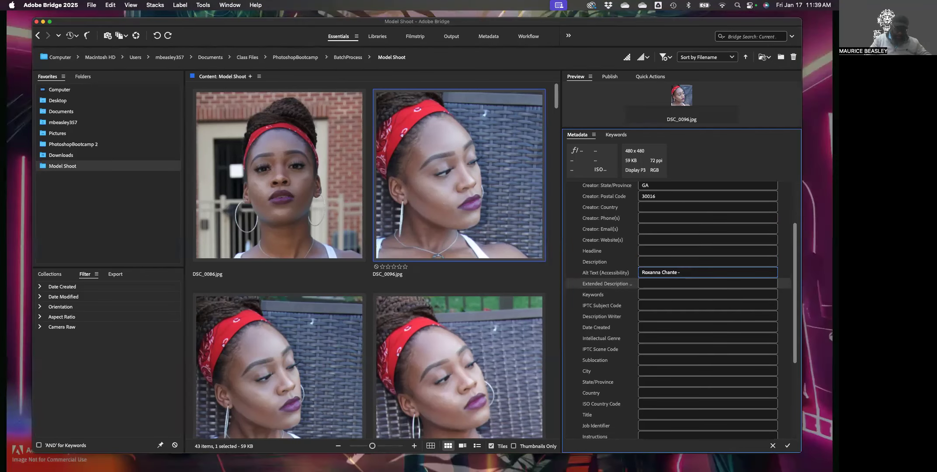
{"action": "type", "text": "U"}
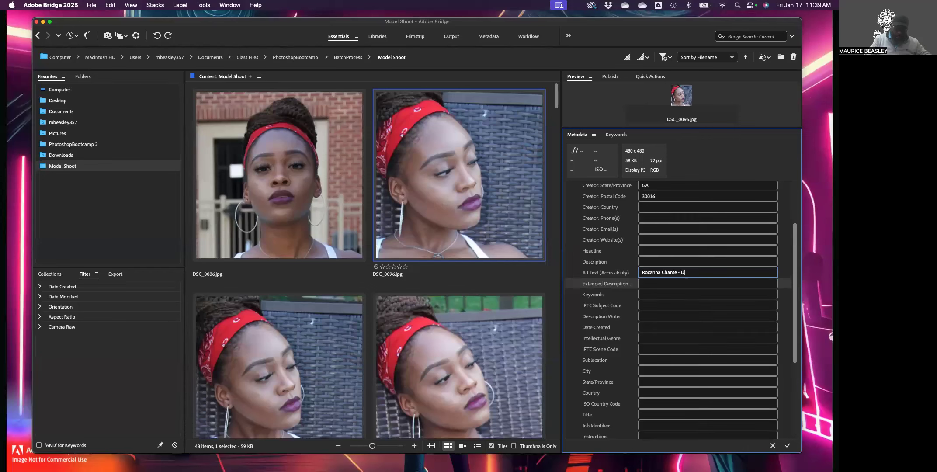
{"action": "type", "text": "pcole p"}
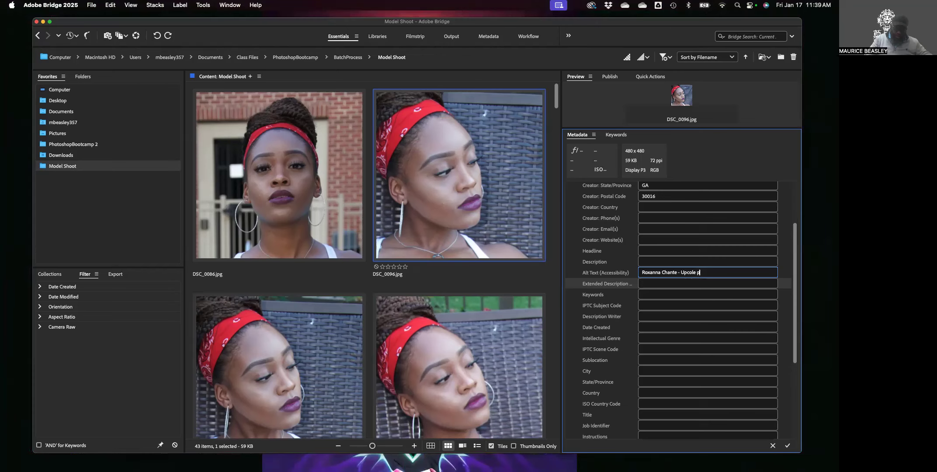
{"action": "type", "text": "icture of h"}
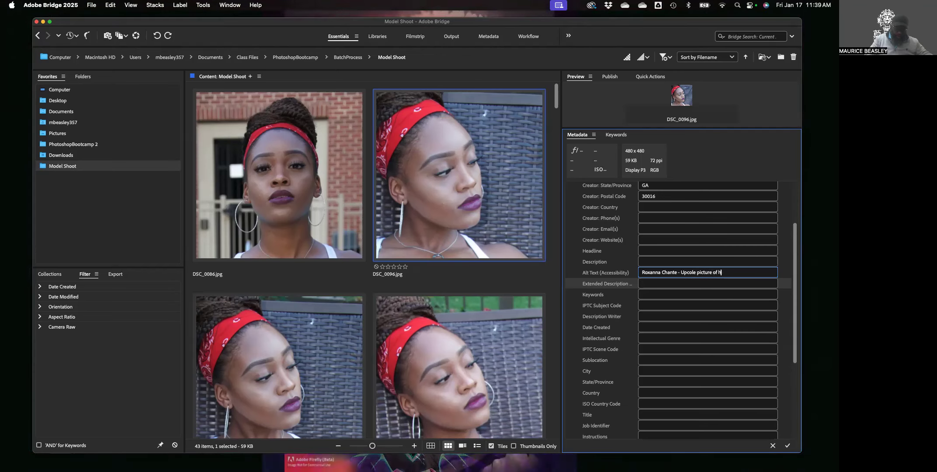
{"action": "type", "text": "er by t"}
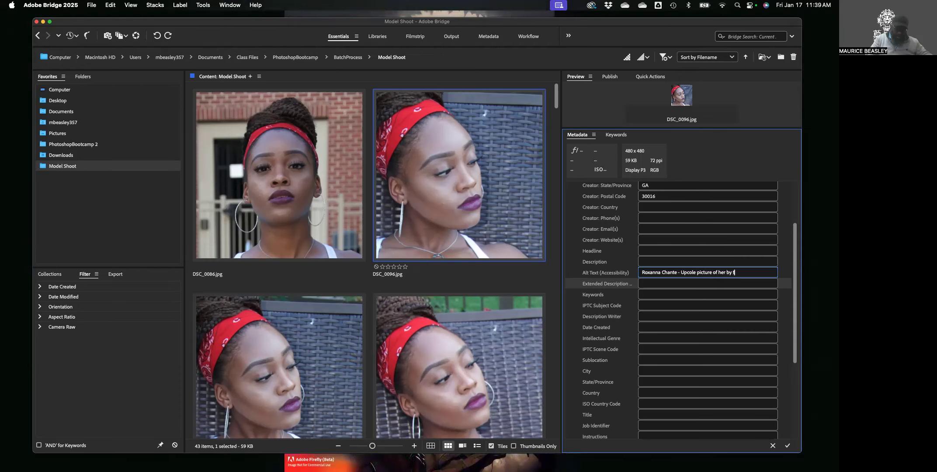
{"action": "type", "text": "he pool in t"}
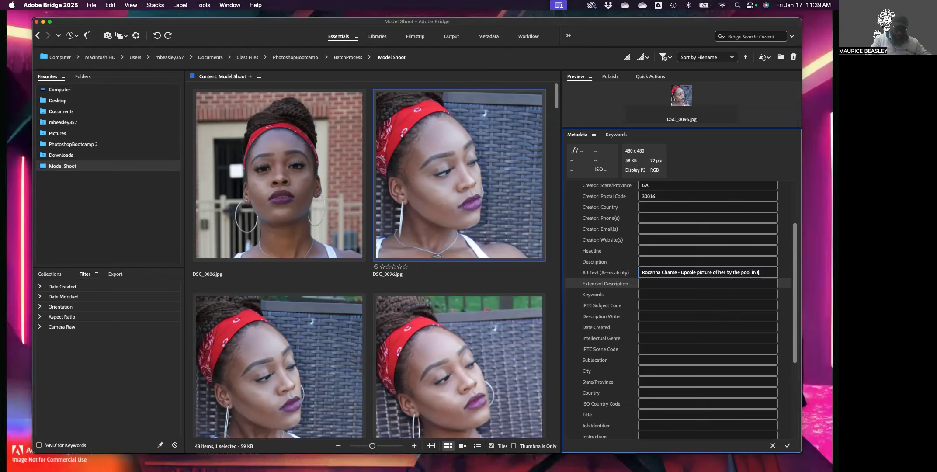
{"action": "type", "text": "he summer"}
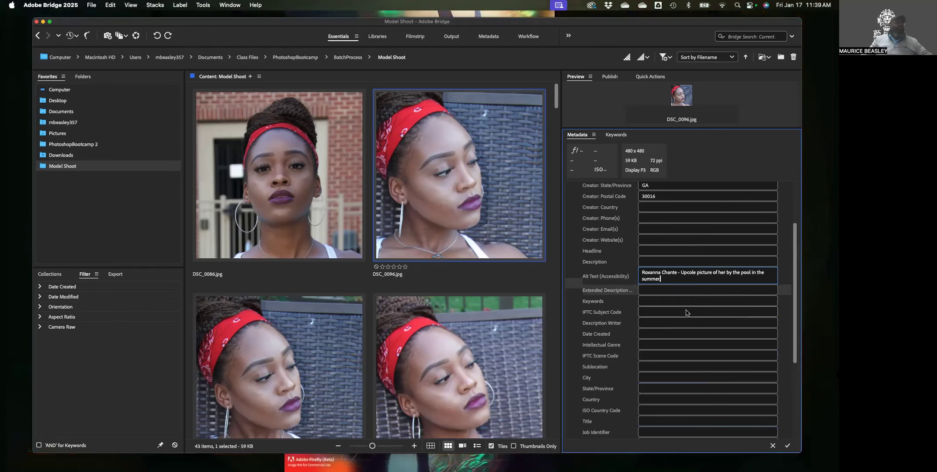
{"action": "scroll", "coordinate": [624, 307], "scroll_direction": "down", "scroll_amount": 1}
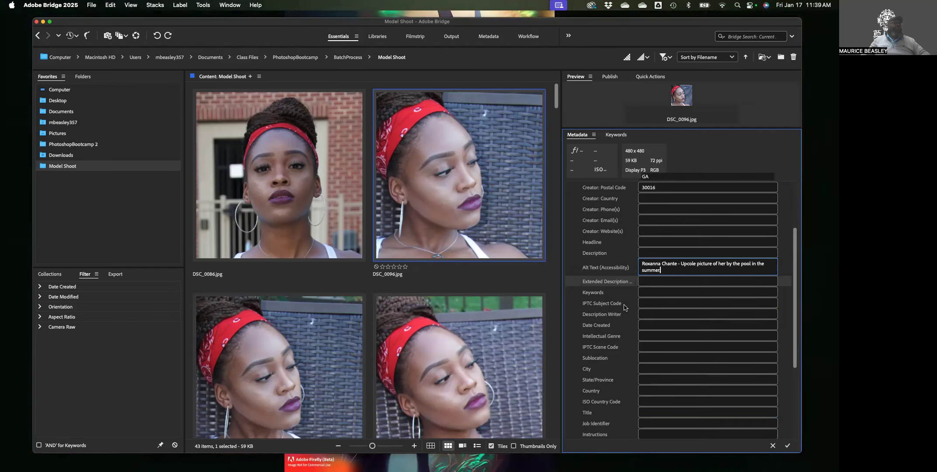
End the alt text with a period and add keywords: the model's names, Woman, Pool, summer, image, african american
{"action": "type", "text": "."}
{"action": "scroll", "coordinate": [633, 297], "scroll_direction": "down", "scroll_amount": 1}
{"action": "left_click", "coordinate": [651, 283]}
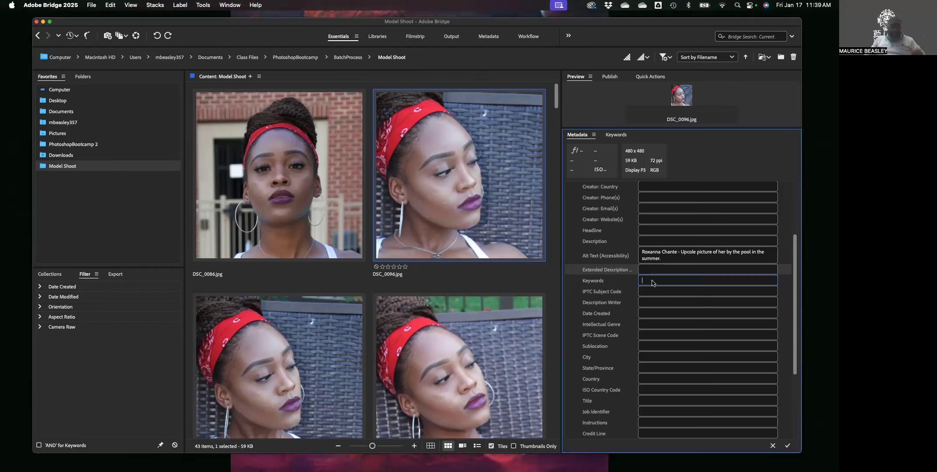
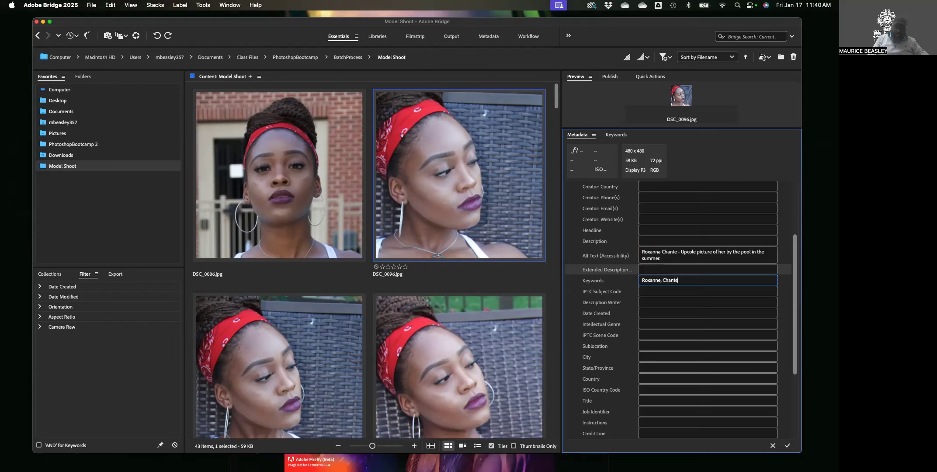
{"action": "type", "text": ", Woman, Pool,"}
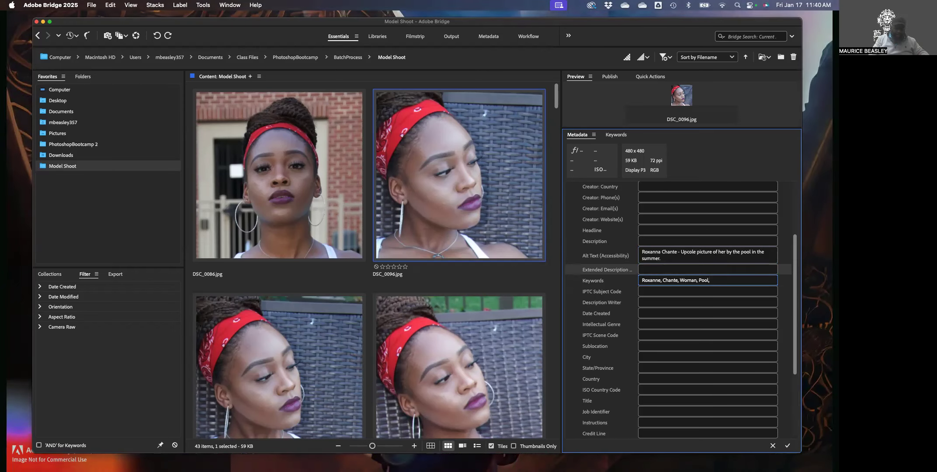
{"action": "type", "text": " summ"}
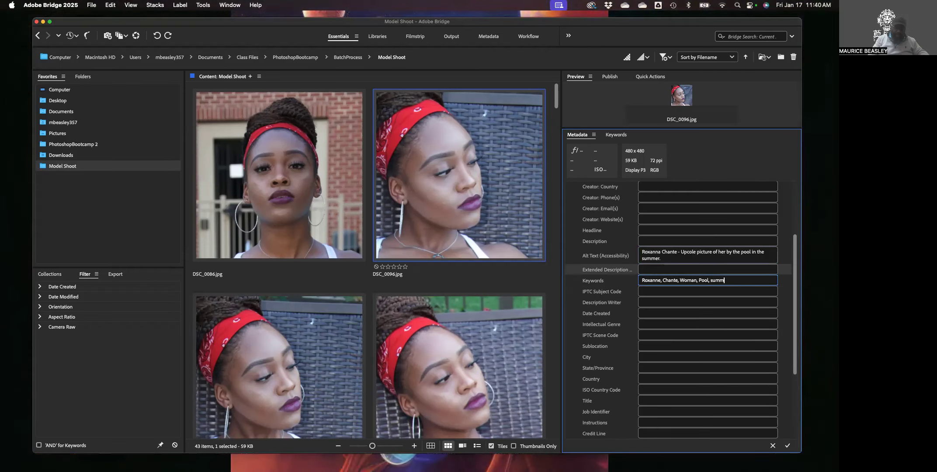
{"action": "type", "text": "er,"}
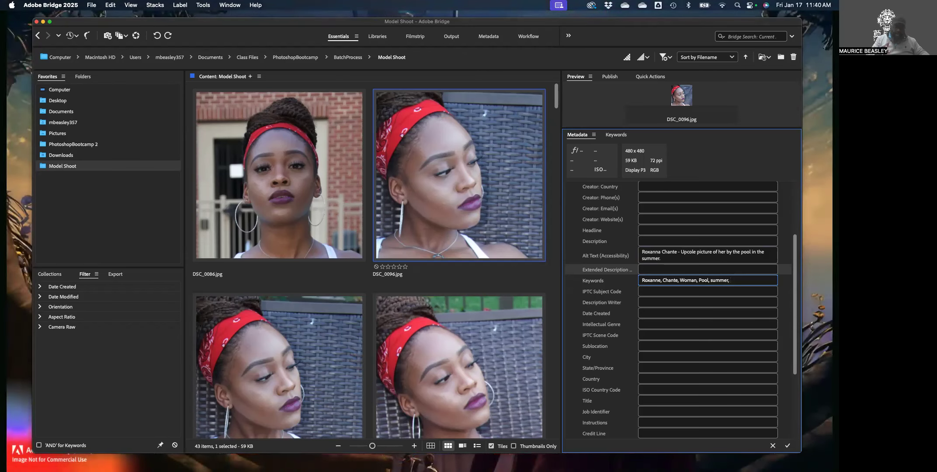
{"action": "type", "text": "image"}
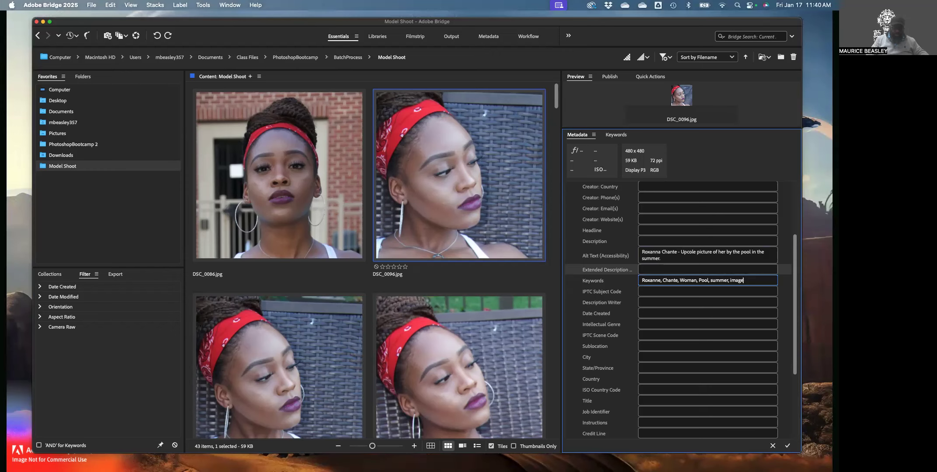
{"action": "type", "text": ", "}
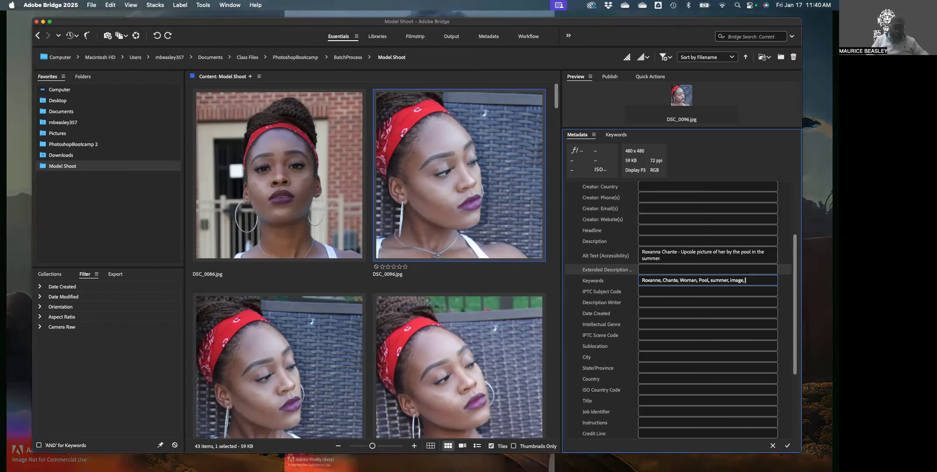
{"action": "type", "text": "a"}
{"action": "type", "text": "frican"}
{"action": "type", "text": " amer"}
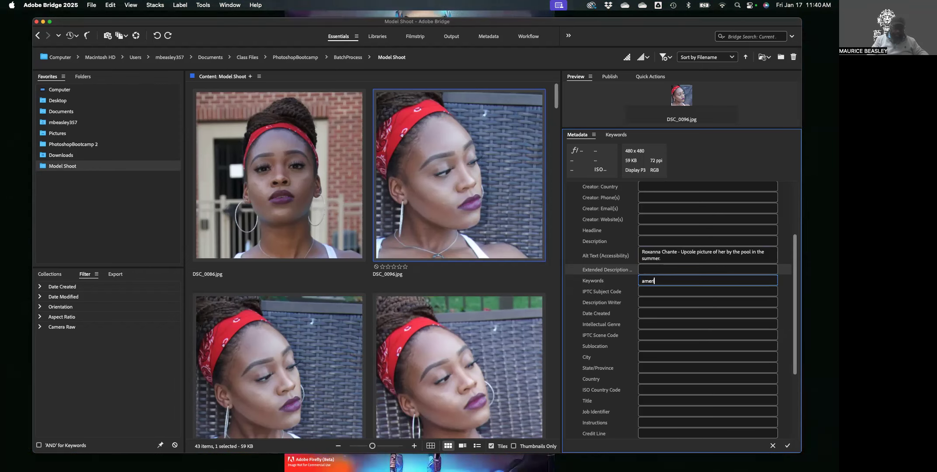
{"action": "type", "text": "ican"}
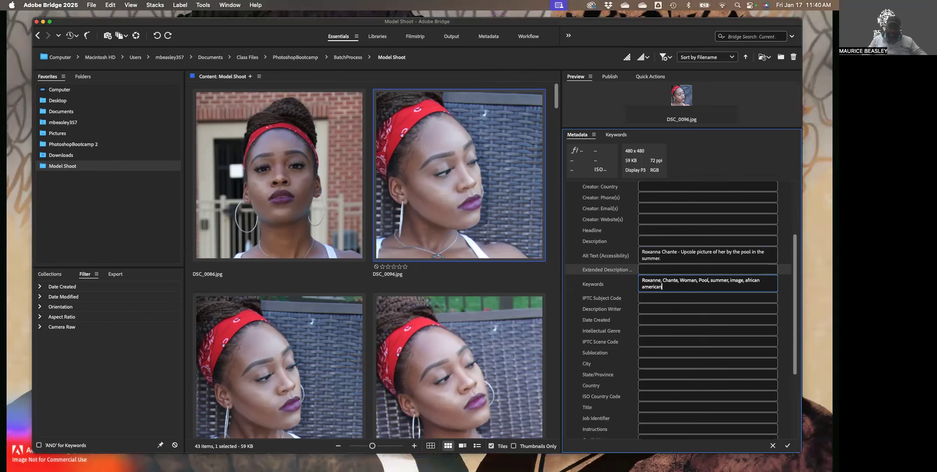
Wrap the keyword "african american" in double quotes and add a trailing comma
{"action": "type", "text": "\""}
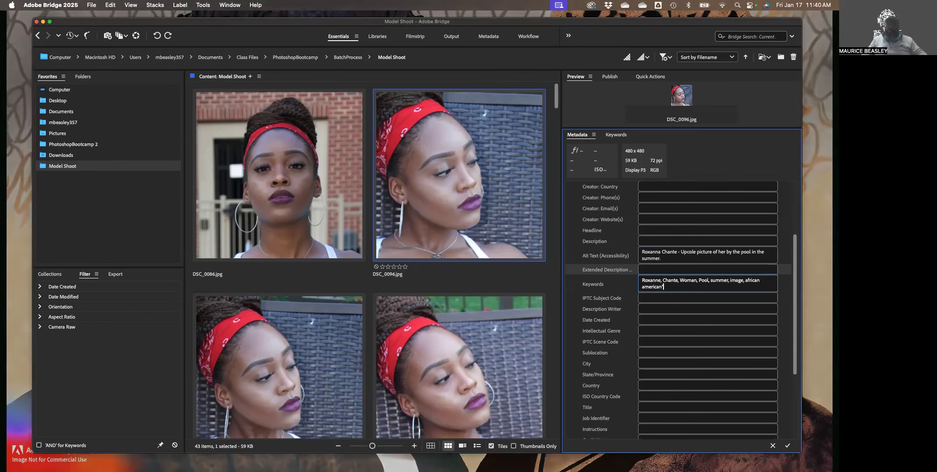
{"action": "left_click", "coordinate": [746, 280]}
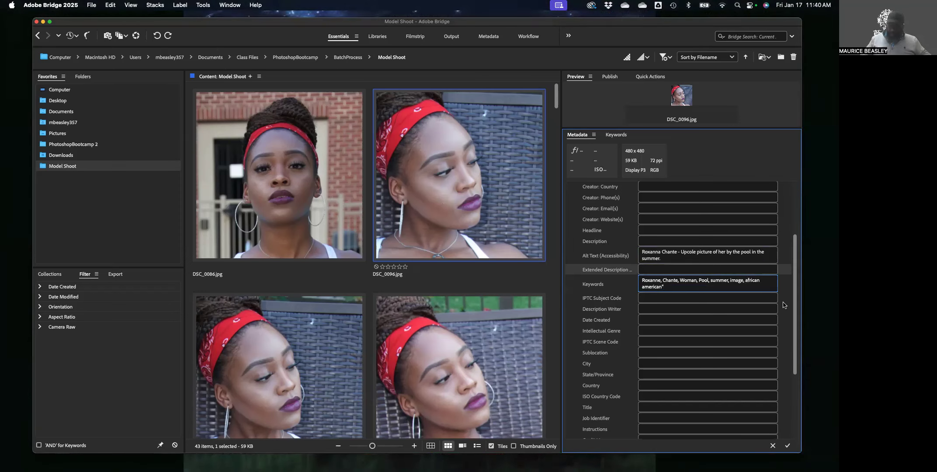
{"action": "type", "text": "\""}
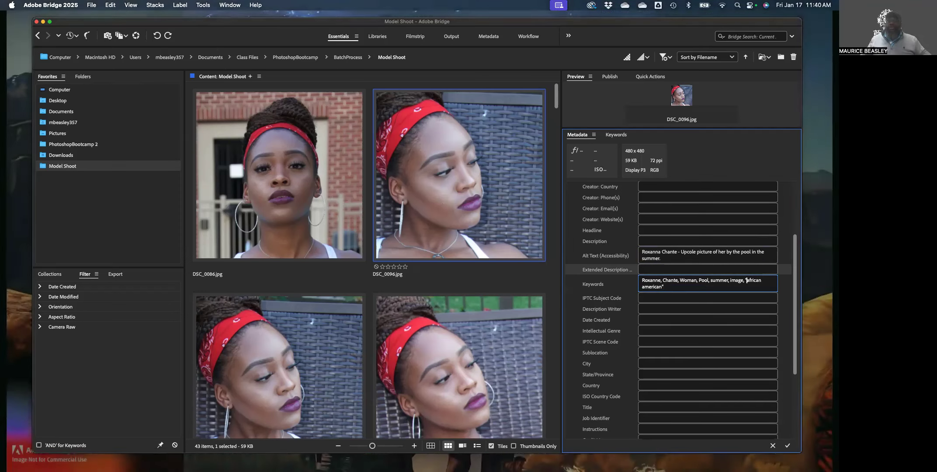
{"action": "left_click", "coordinate": [679, 287]}
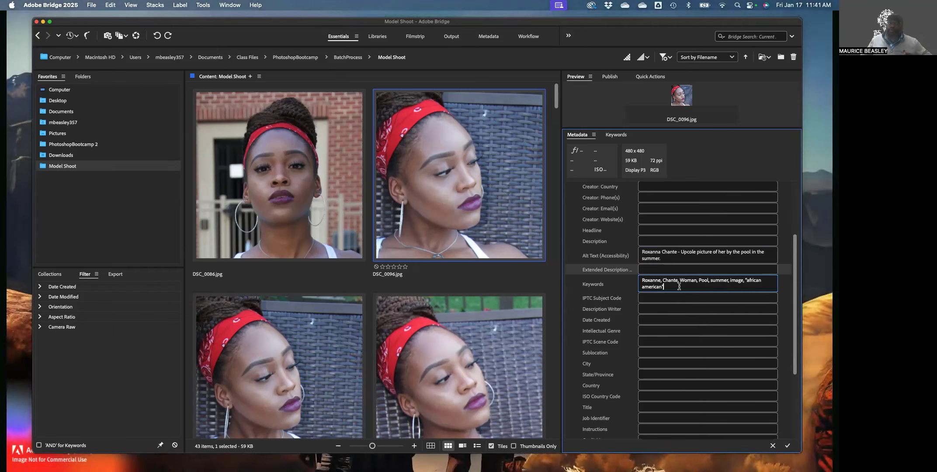
{"action": "type", "text": ","}
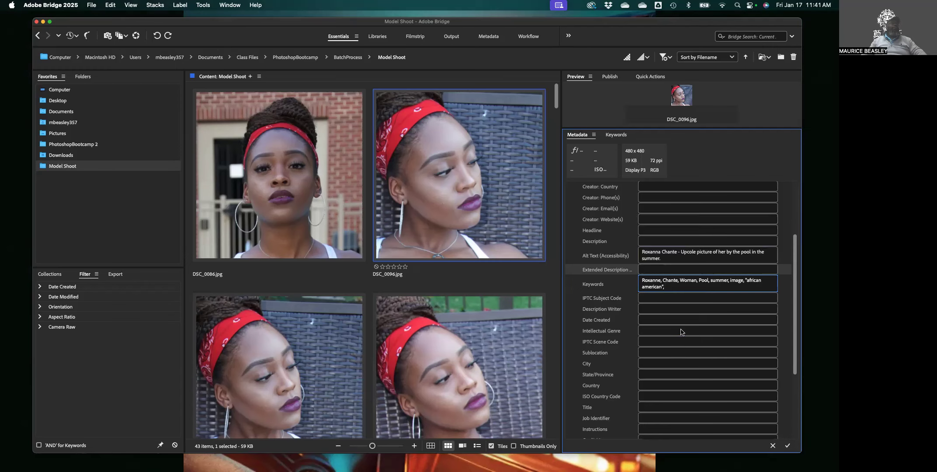
{"action": "scroll", "coordinate": [627, 334], "scroll_direction": "down", "scroll_amount": 3}
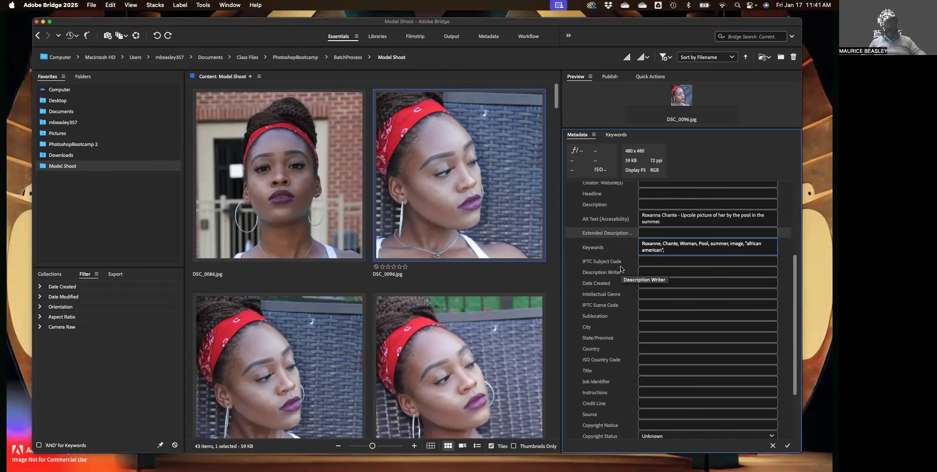
{"action": "scroll", "coordinate": [625, 284], "scroll_direction": "down", "scroll_amount": 1}
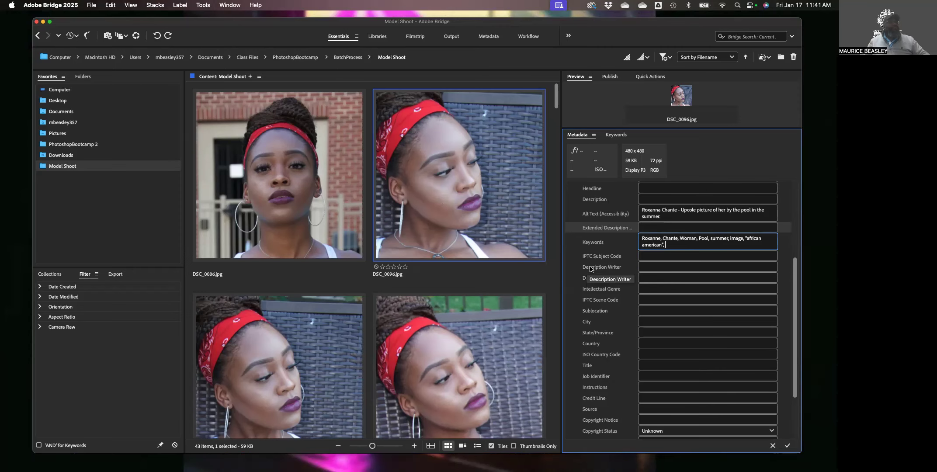
{"action": "left_click", "coordinate": [647, 268]}
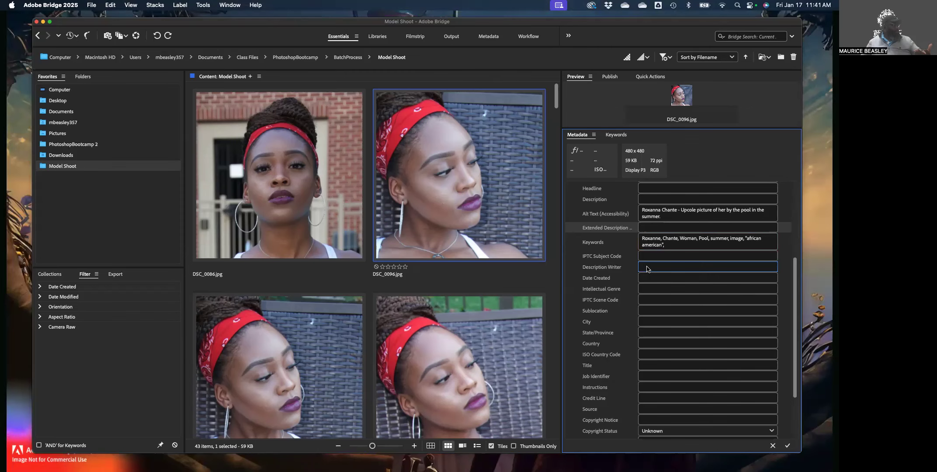
{"action": "scroll", "coordinate": [649, 271], "scroll_direction": "down", "scroll_amount": 2}
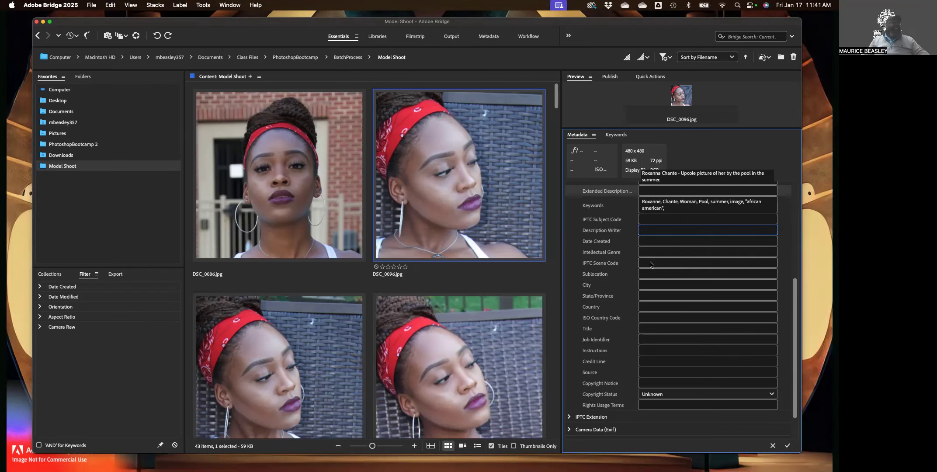
{"action": "scroll", "coordinate": [650, 246], "scroll_direction": "down", "scroll_amount": 1}
{"action": "left_click", "coordinate": [649, 249]}
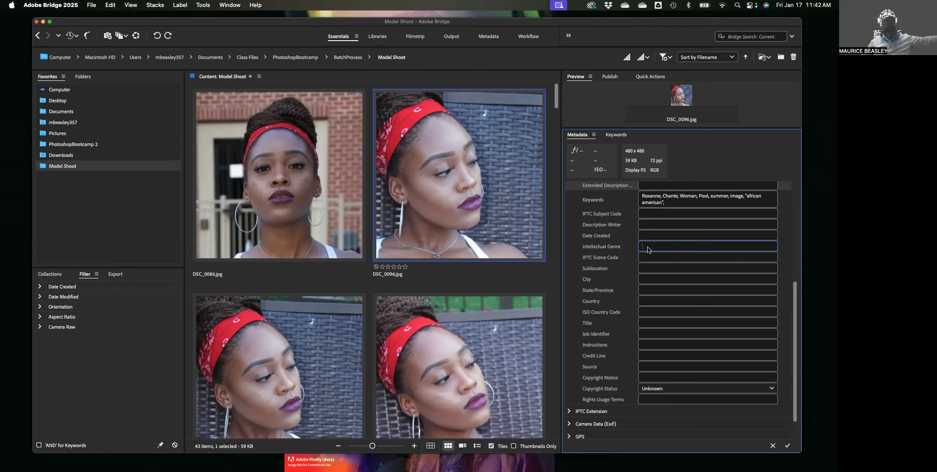
{"action": "left_click", "coordinate": [648, 248]}
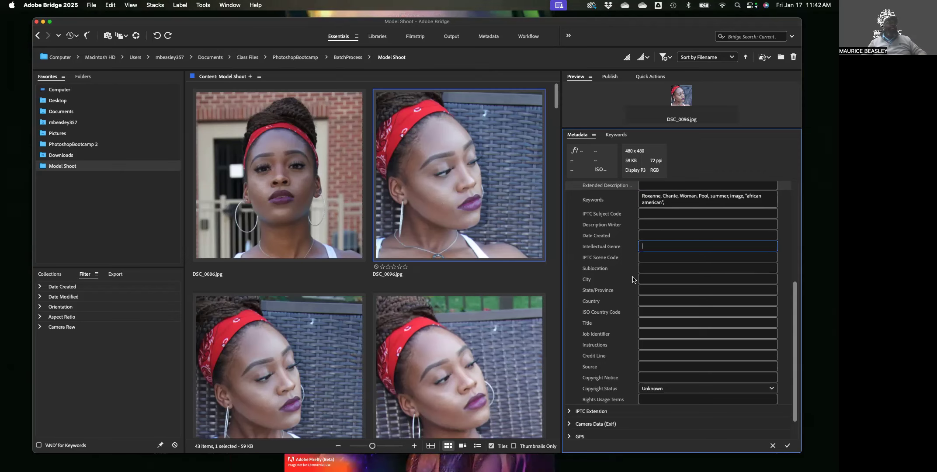
{"action": "scroll", "coordinate": [631, 290], "scroll_direction": "down", "scroll_amount": 1}
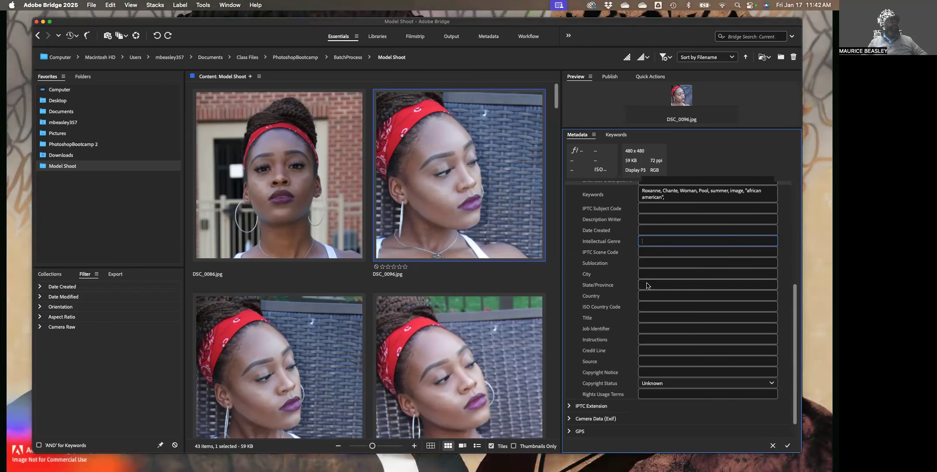
{"action": "scroll", "coordinate": [647, 285], "scroll_direction": "down", "scroll_amount": 1}
{"action": "scroll", "coordinate": [646, 285], "scroll_direction": "down", "scroll_amount": 1}
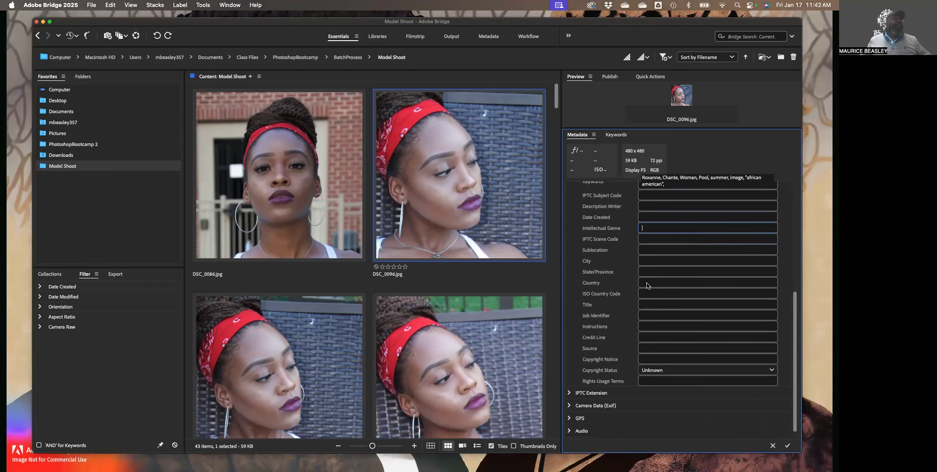
{"action": "scroll", "coordinate": [647, 285], "scroll_direction": "down", "scroll_amount": 1}
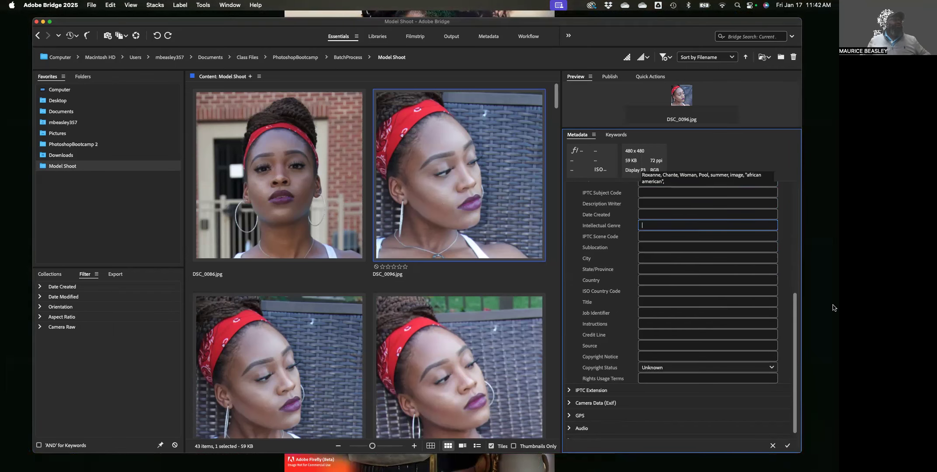
{"action": "scroll", "coordinate": [629, 305], "scroll_direction": "down", "scroll_amount": 1}
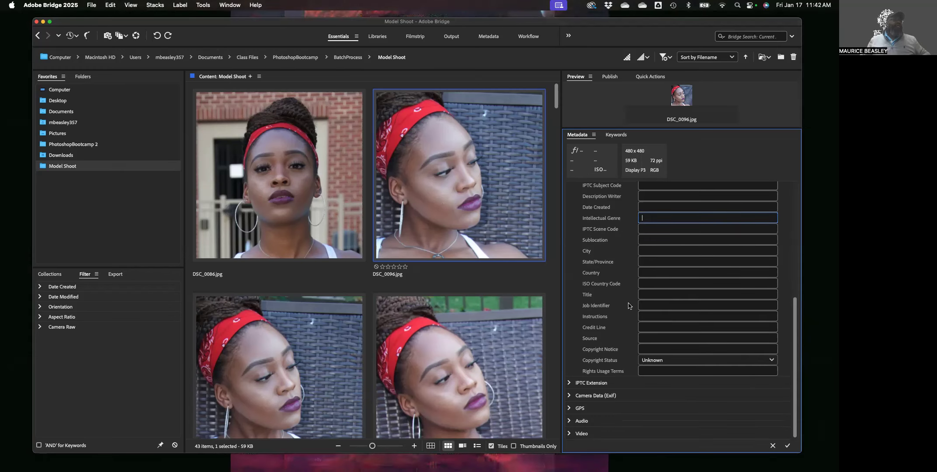
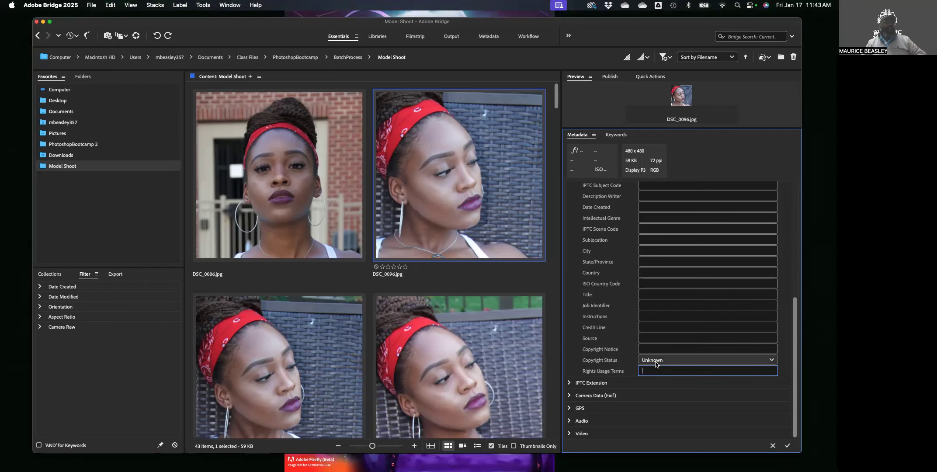
Apply the pending metadata changes and set DSC_0096.jpg's Copyright Status to Copyrighted
{"action": "left_click", "coordinate": [658, 361]}
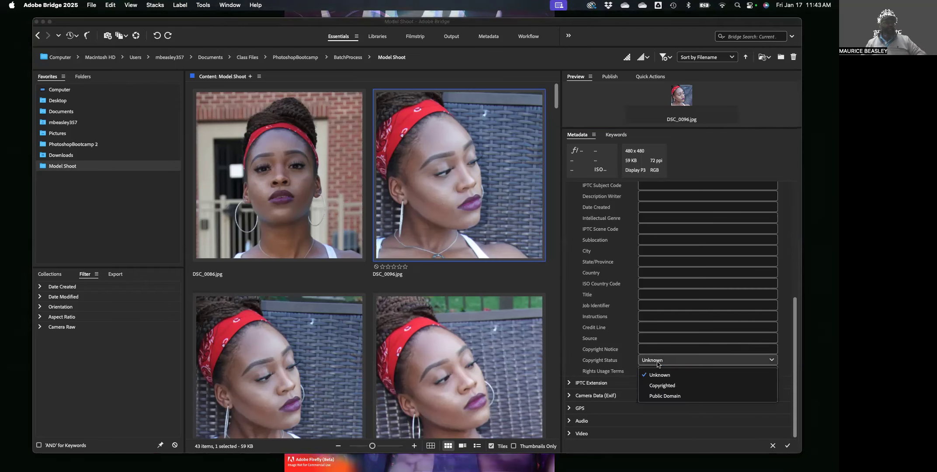
{"action": "left_click", "coordinate": [676, 391]}
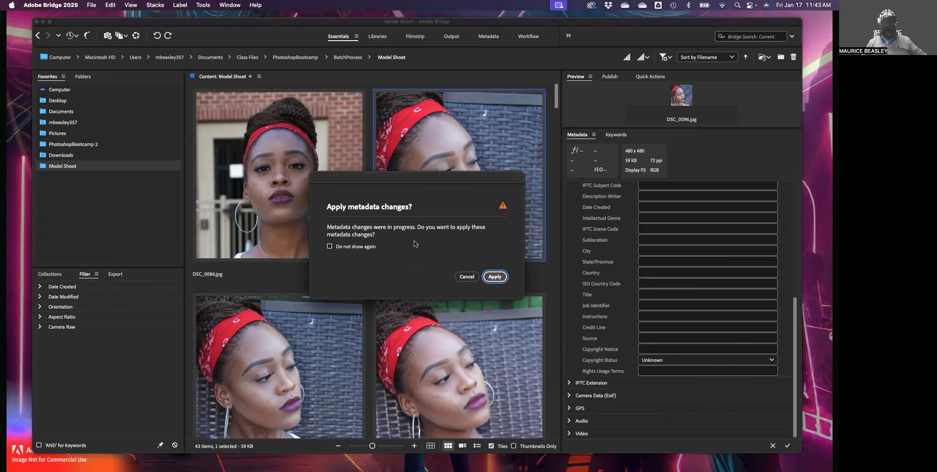
{"action": "left_click", "coordinate": [495, 277]}
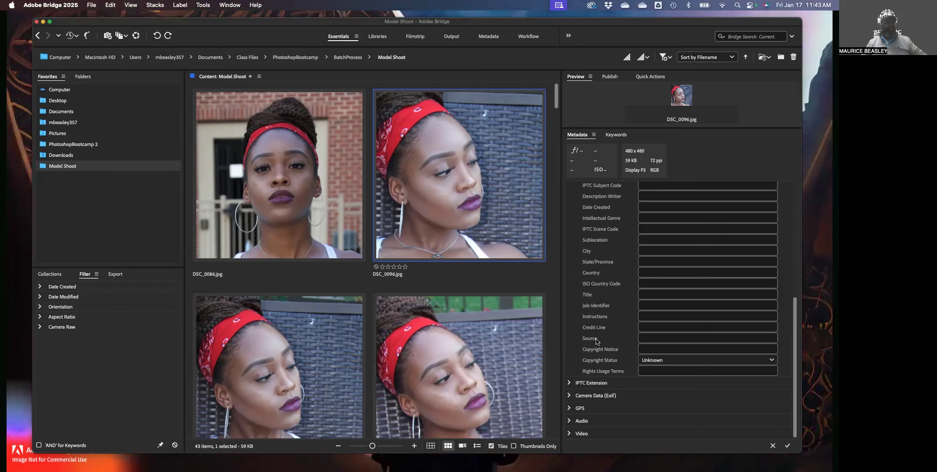
{"action": "left_click", "coordinate": [677, 361]}
{"action": "left_click", "coordinate": [671, 385]}
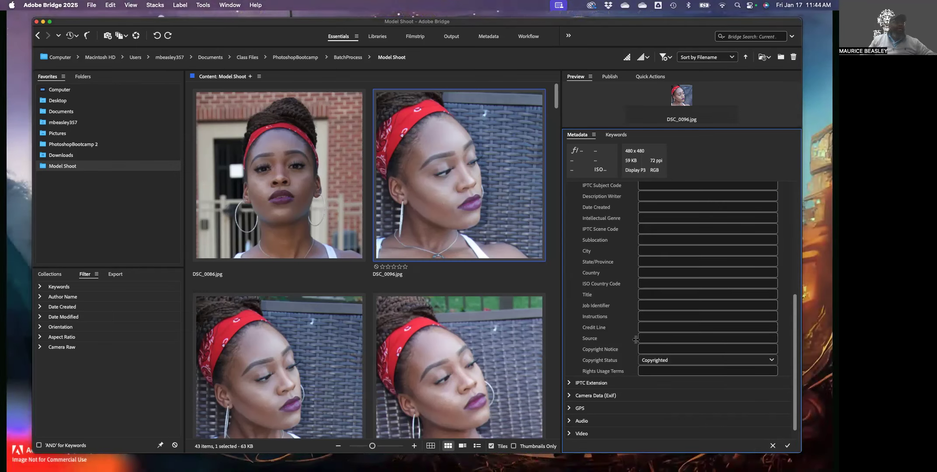
Apply pending changes, review the Copyright Status options, and reset the status to Unknown
{"action": "left_click", "coordinate": [663, 350]}
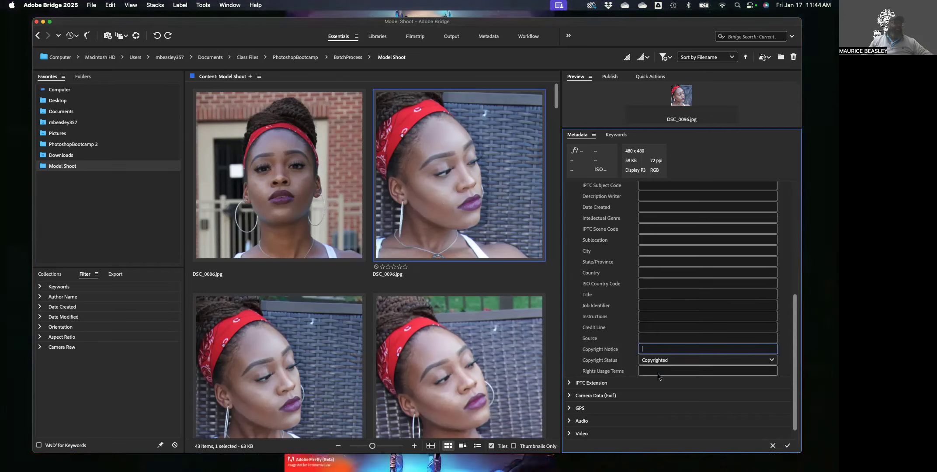
{"action": "left_click", "coordinate": [683, 360]}
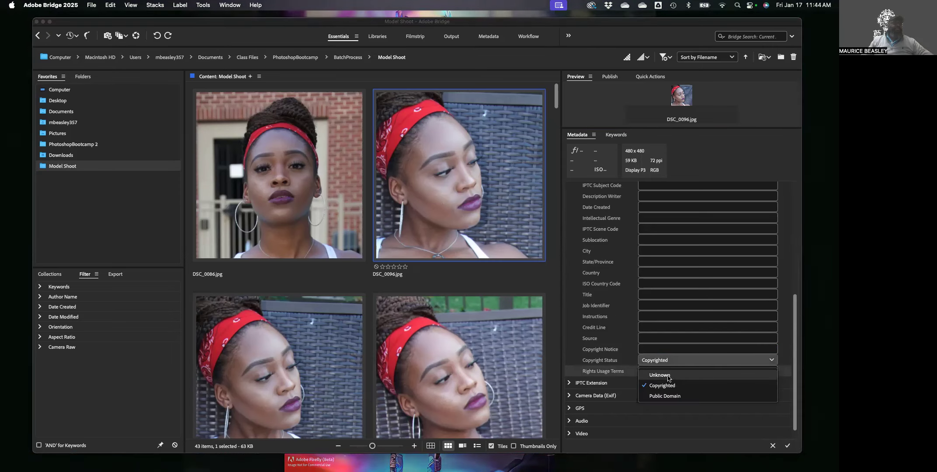
{"action": "left_click", "coordinate": [693, 384]}
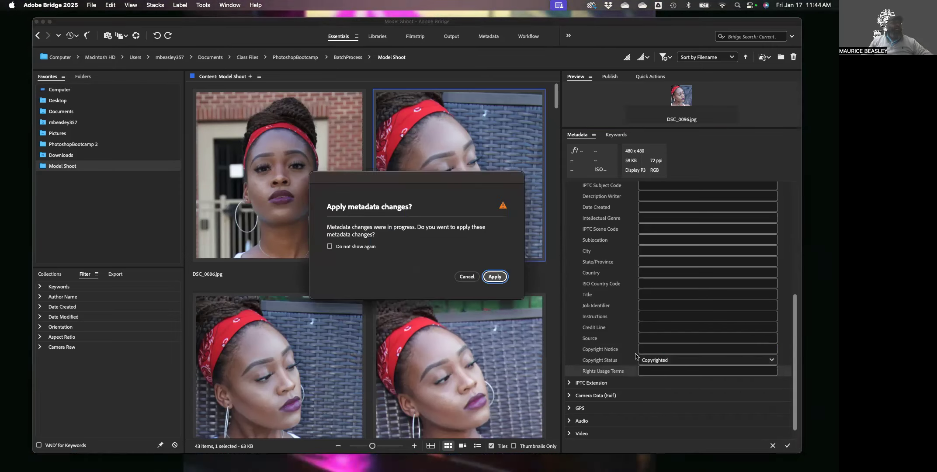
{"action": "left_click", "coordinate": [495, 277]}
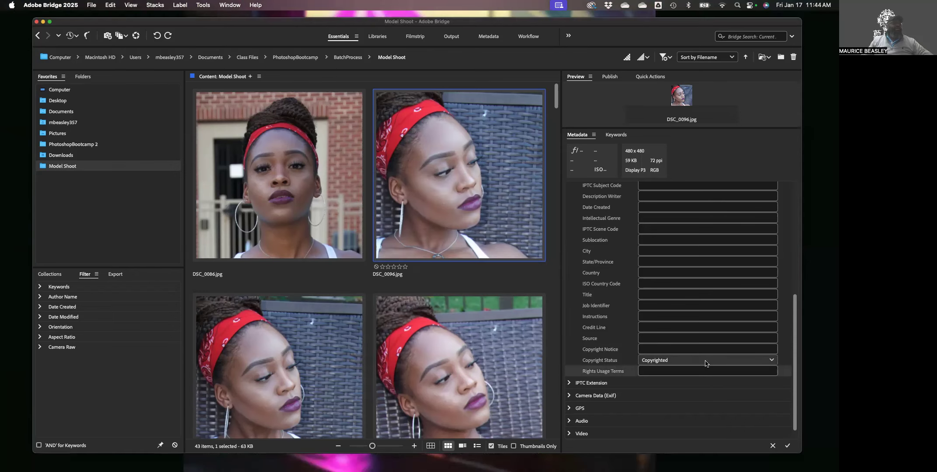
{"action": "left_click", "coordinate": [647, 363]}
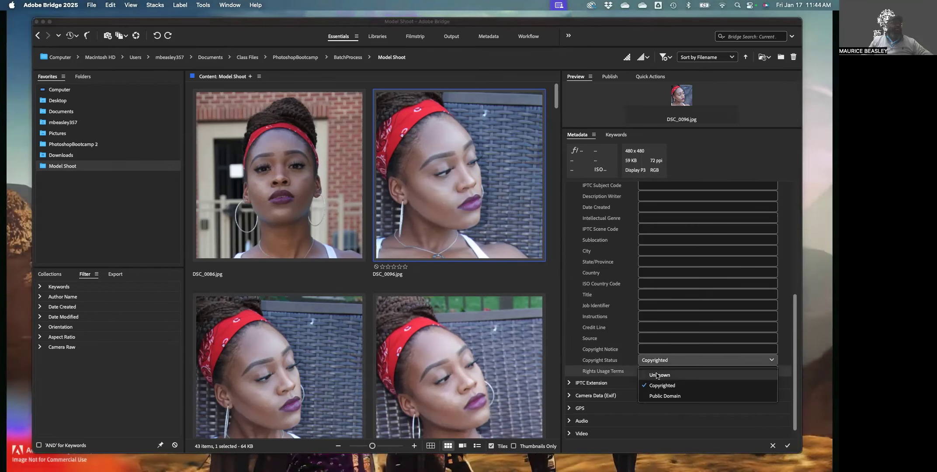
{"action": "left_click", "coordinate": [655, 374]}
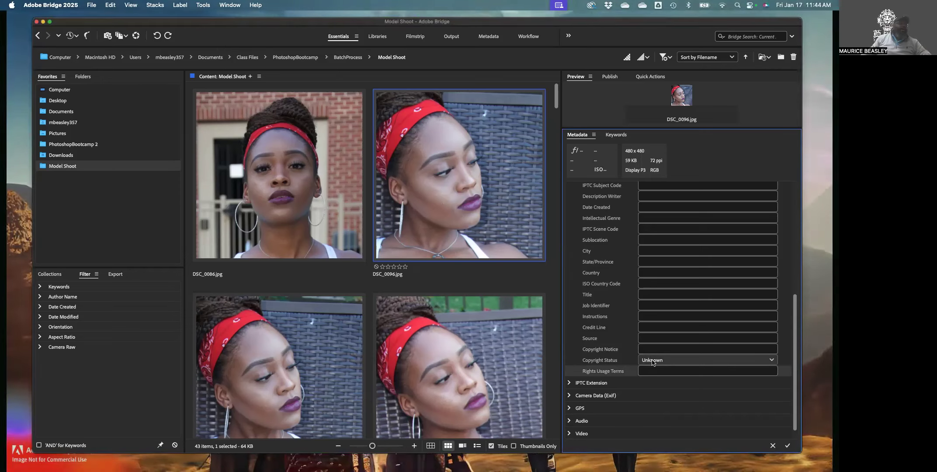
{"action": "left_click", "coordinate": [652, 363]}
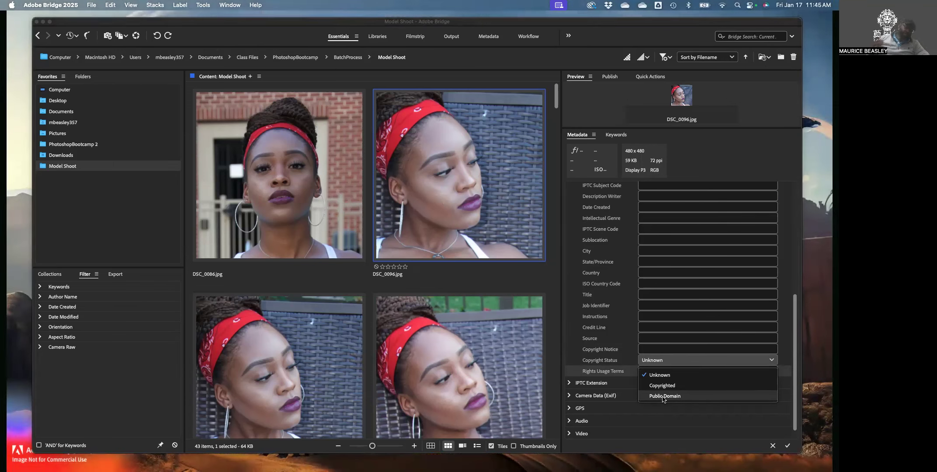
{"action": "left_click", "coordinate": [679, 423]}
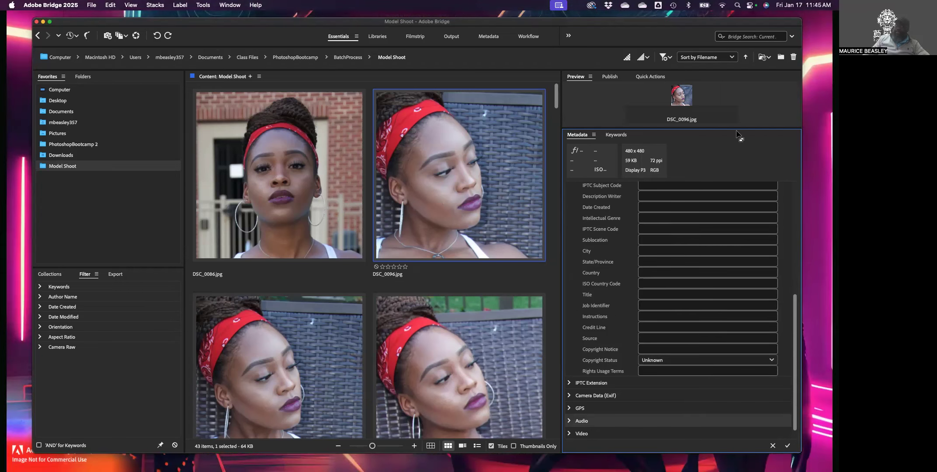
Collapse IPTC Core, expand IPTC Extension, and begin entering the model's name as Person Shown
{"action": "scroll", "coordinate": [645, 336], "scroll_direction": "down", "scroll_amount": 1}
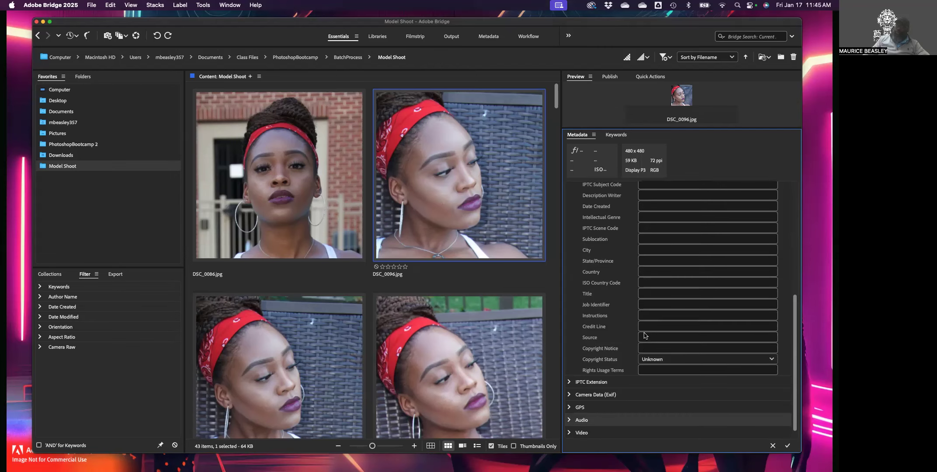
{"action": "scroll", "coordinate": [646, 335], "scroll_direction": "up", "scroll_amount": 10}
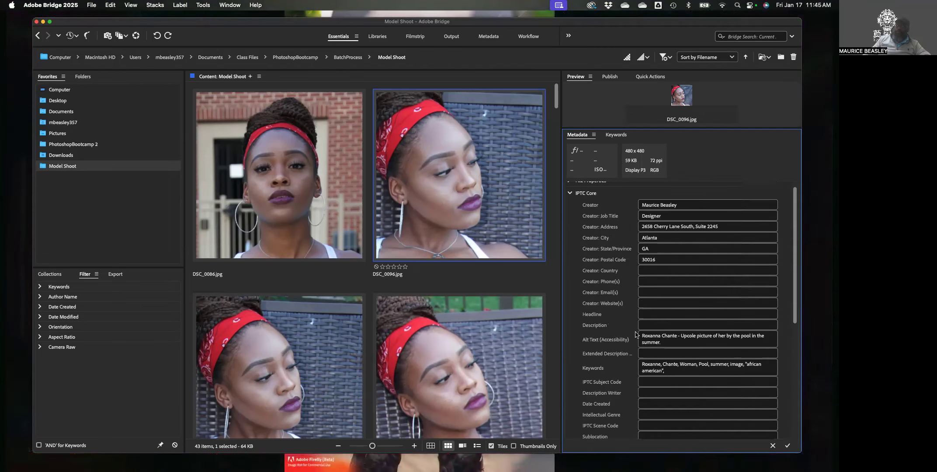
{"action": "scroll", "coordinate": [633, 330], "scroll_direction": "up", "scroll_amount": 1}
{"action": "left_click", "coordinate": [569, 201]}
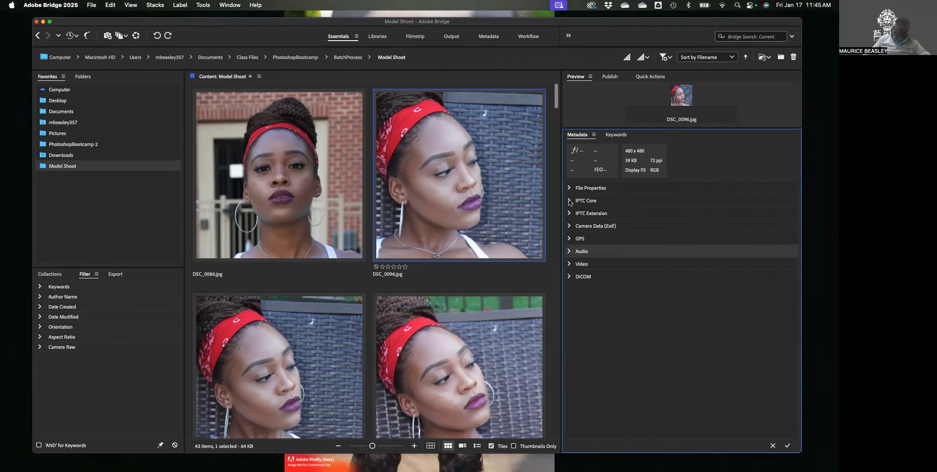
{"action": "left_click", "coordinate": [570, 214]}
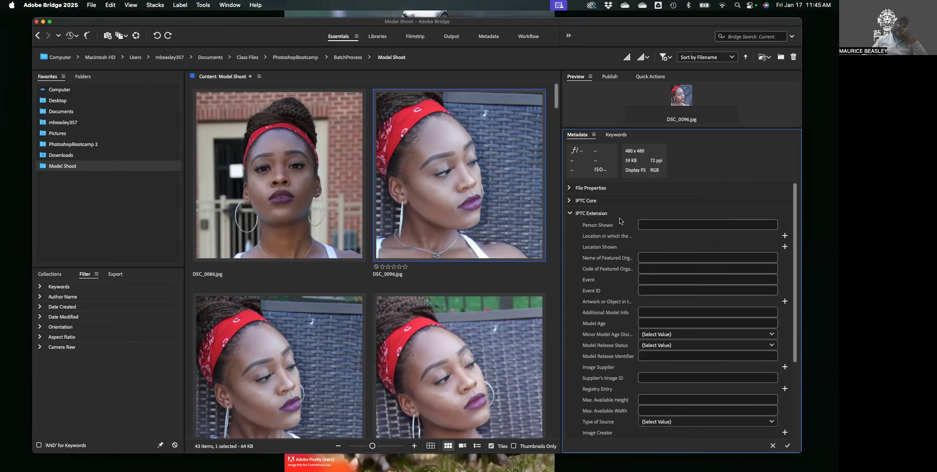
{"action": "left_click", "coordinate": [655, 228]}
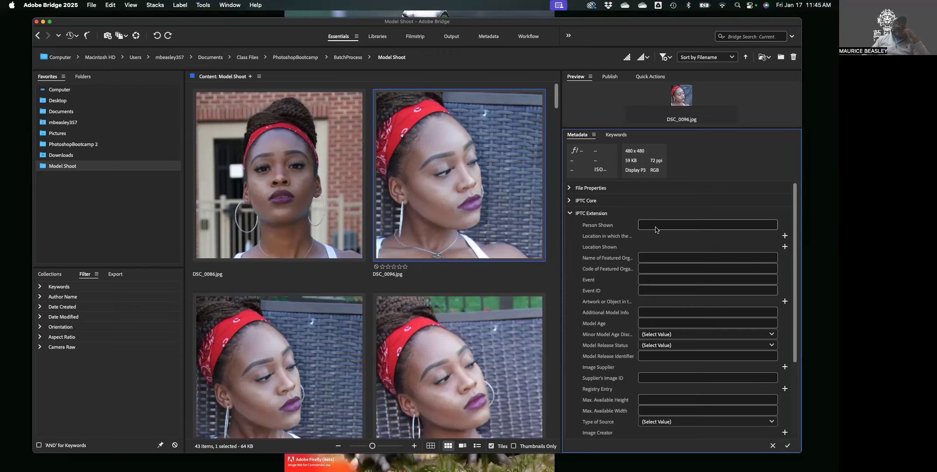
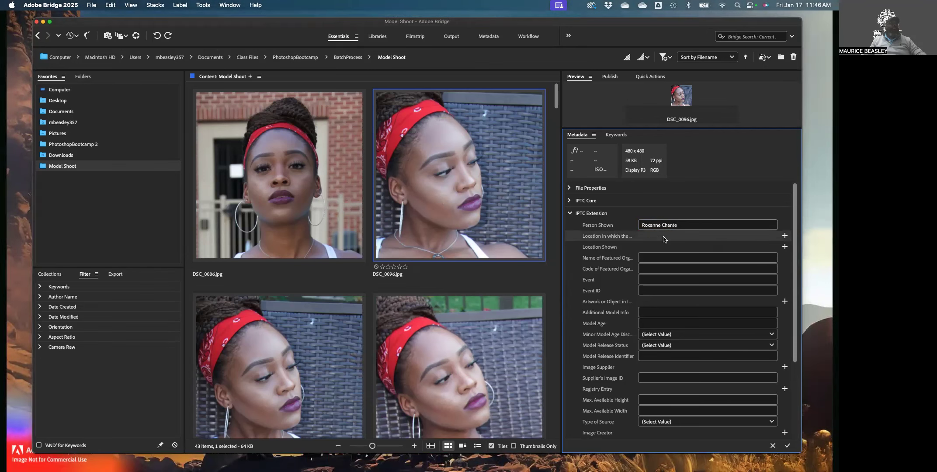
{"action": "left_click", "coordinate": [784, 236]}
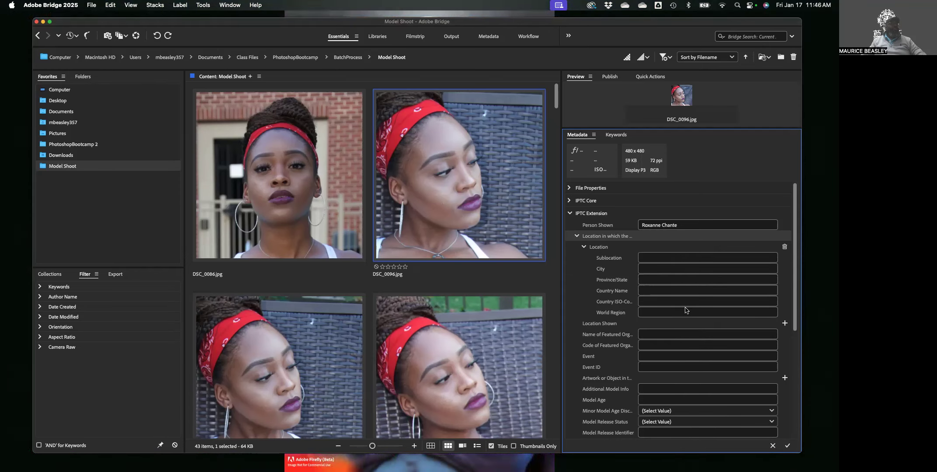
{"action": "left_click", "coordinate": [784, 247]}
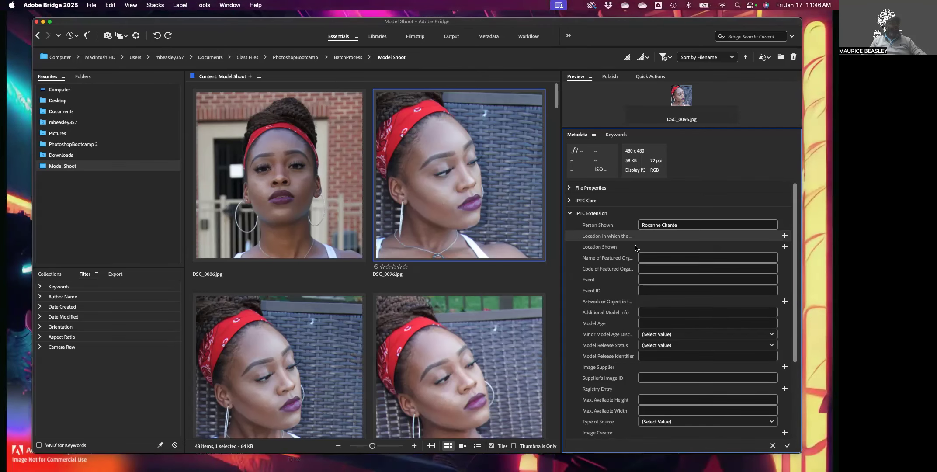
{"action": "left_click", "coordinate": [783, 236]}
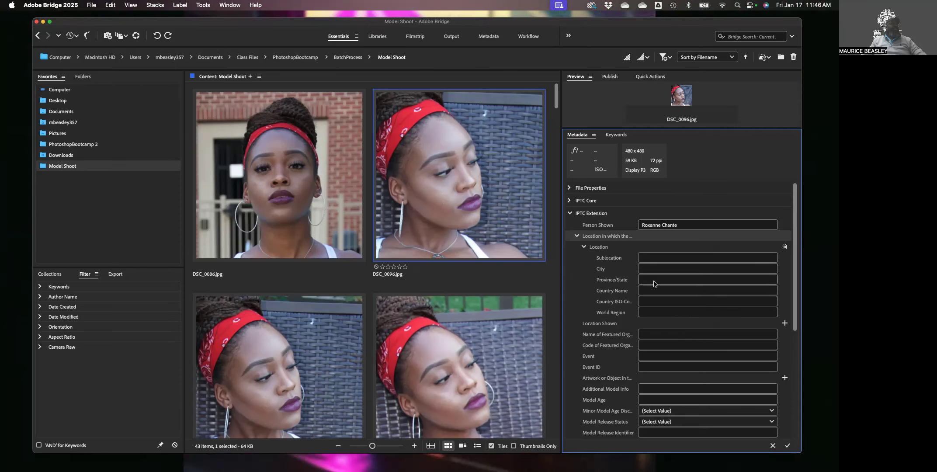
{"action": "left_click", "coordinate": [785, 247]}
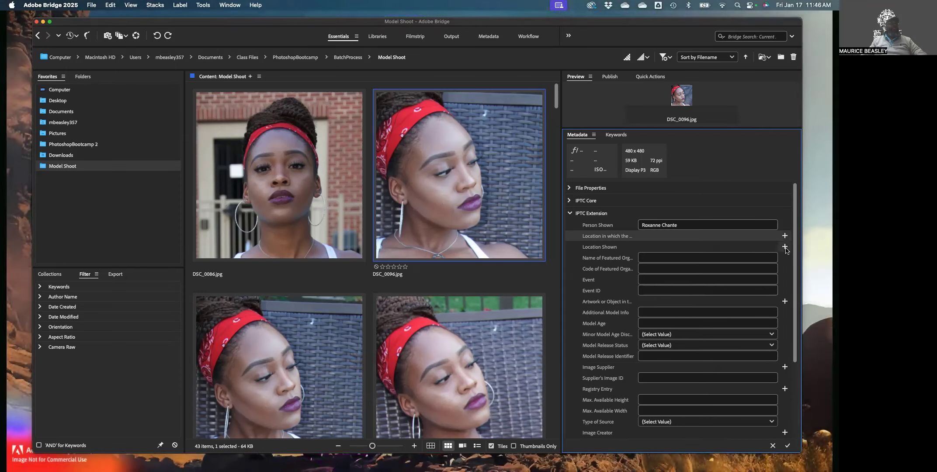
{"action": "left_click", "coordinate": [570, 202]}
{"action": "scroll", "coordinate": [629, 305], "scroll_direction": "down", "scroll_amount": 5}
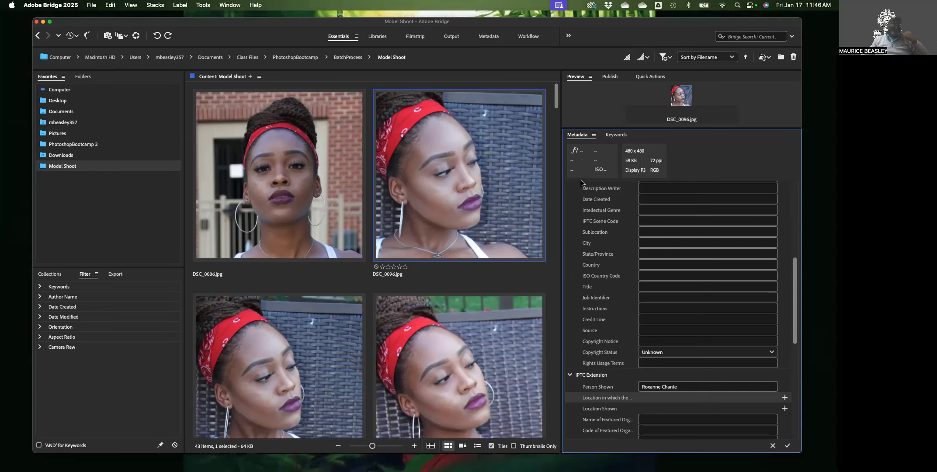
{"action": "scroll", "coordinate": [625, 253], "scroll_direction": "up", "scroll_amount": 10}
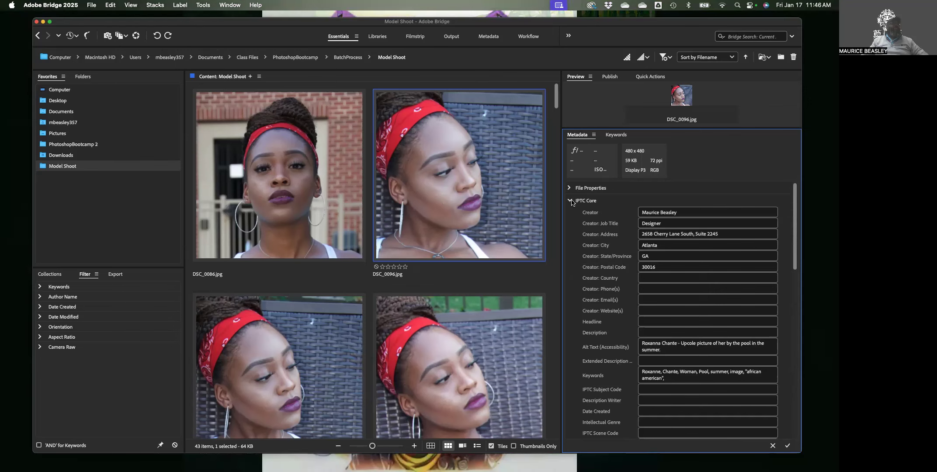
{"action": "left_click", "coordinate": [569, 201]}
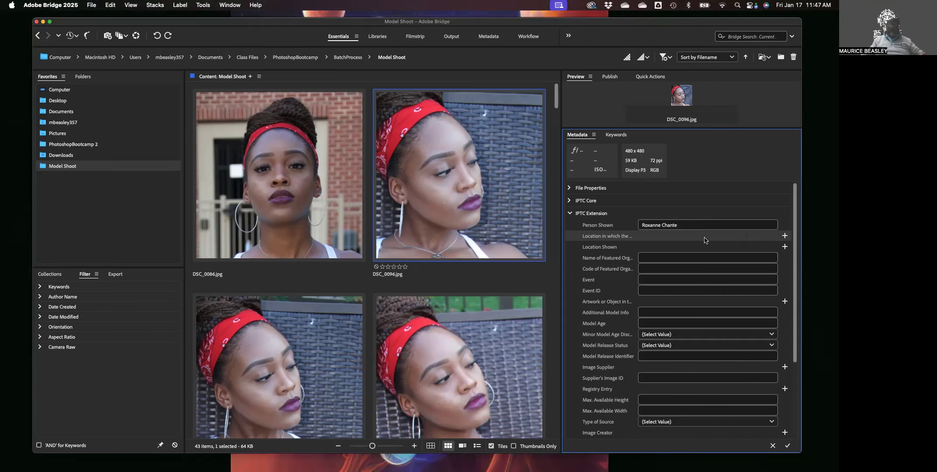
Review the IPTC Extension fields, leaving the Type of Source choice unchanged
{"action": "scroll", "coordinate": [705, 240], "scroll_direction": "down", "scroll_amount": 1}
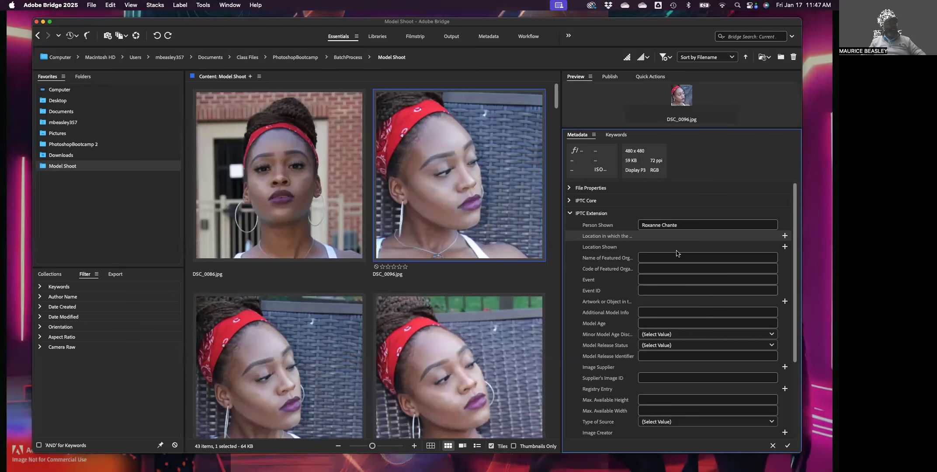
{"action": "scroll", "coordinate": [636, 284], "scroll_direction": "down", "scroll_amount": 1}
{"action": "scroll", "coordinate": [613, 280], "scroll_direction": "down", "scroll_amount": 5}
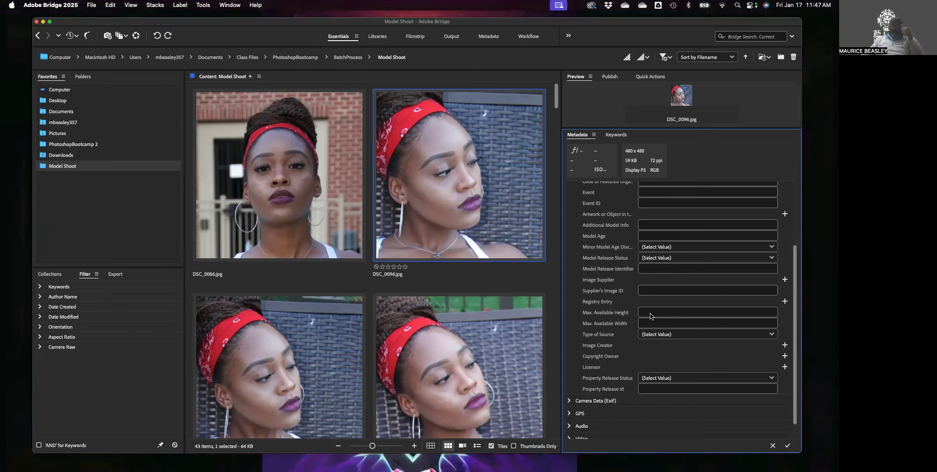
{"action": "scroll", "coordinate": [648, 314], "scroll_direction": "down", "scroll_amount": 1}
{"action": "scroll", "coordinate": [647, 312], "scroll_direction": "down", "scroll_amount": 1}
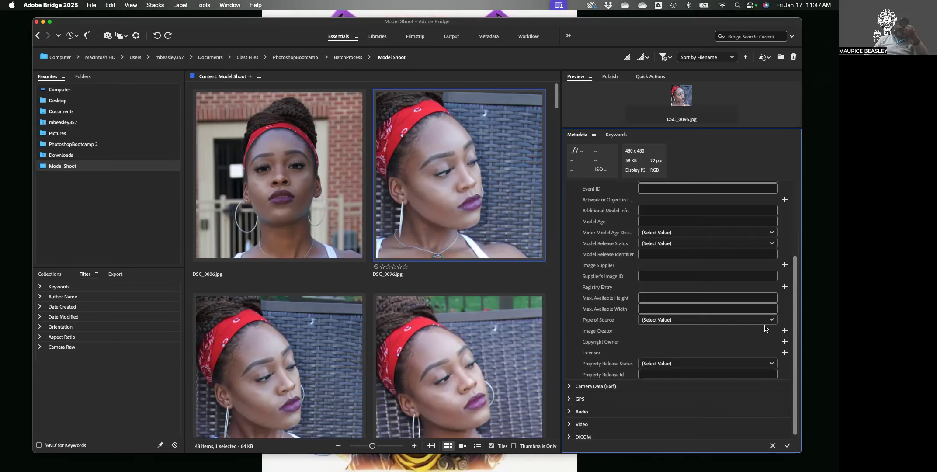
{"action": "left_click", "coordinate": [664, 320]}
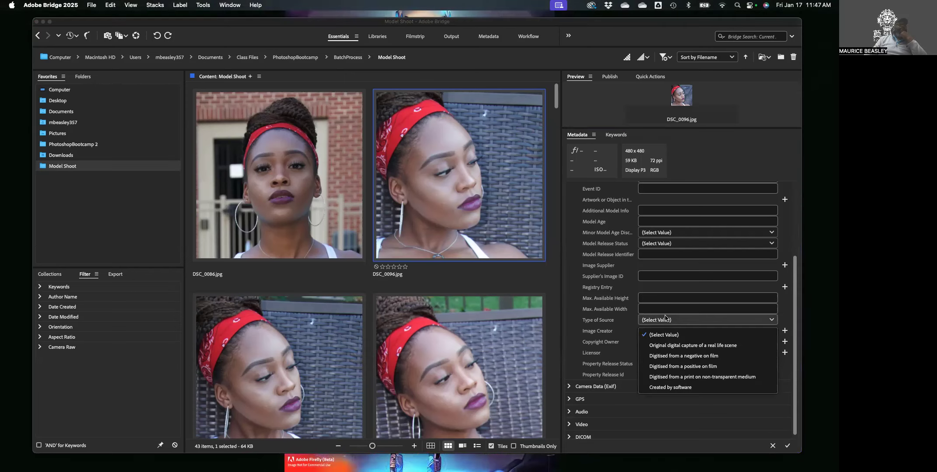
{"action": "left_click", "coordinate": [557, 325]}
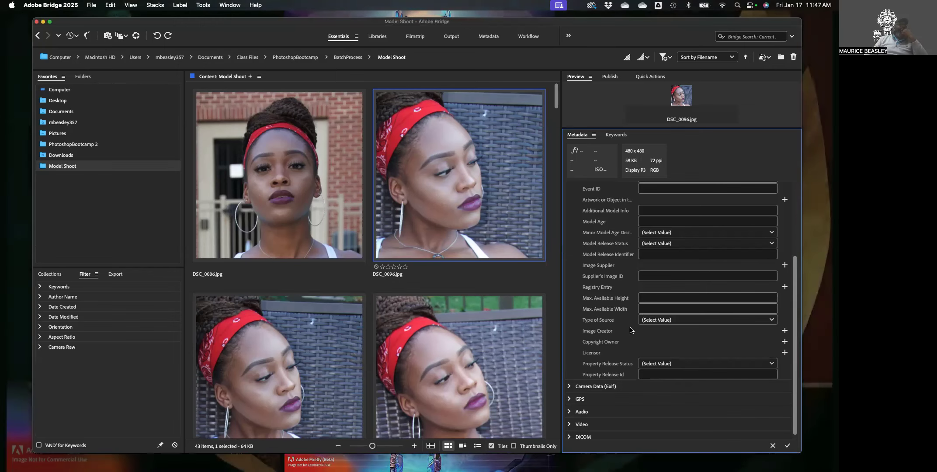
Collapse the IPTC Extension section and expand GPS to show its blank location fields
{"action": "scroll", "coordinate": [586, 218], "scroll_direction": "up", "scroll_amount": 5}
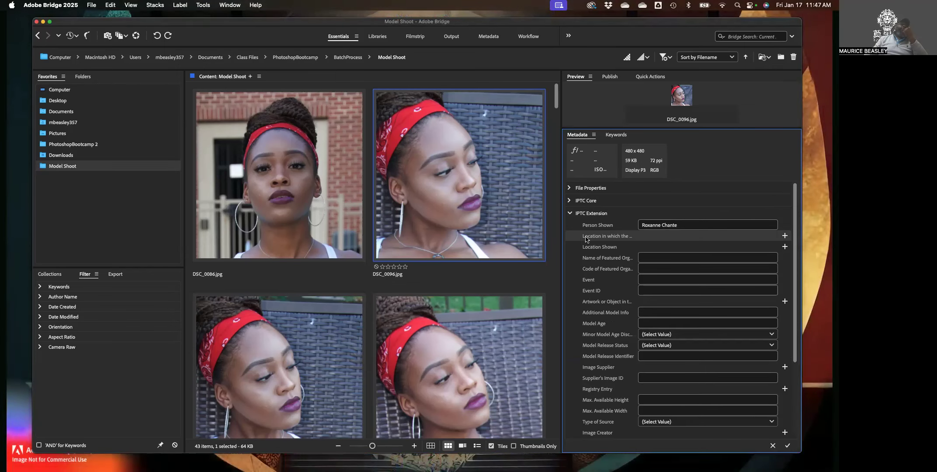
{"action": "left_click", "coordinate": [569, 213]}
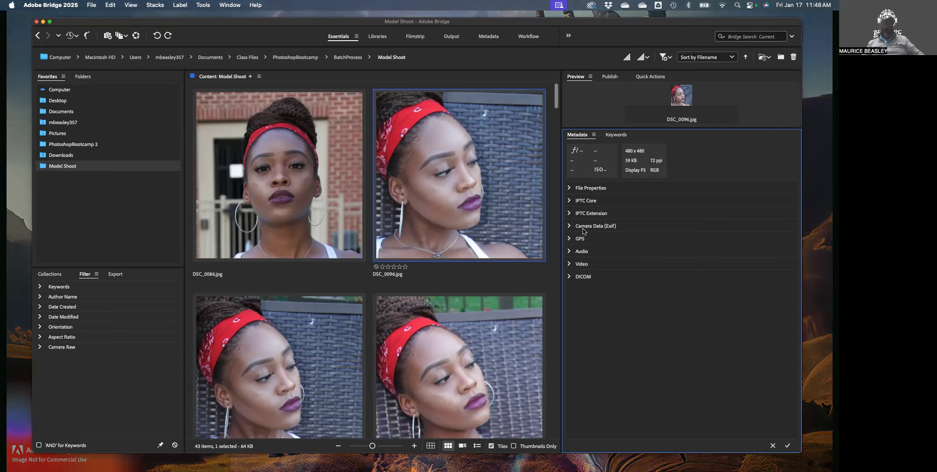
{"action": "left_click", "coordinate": [569, 239]}
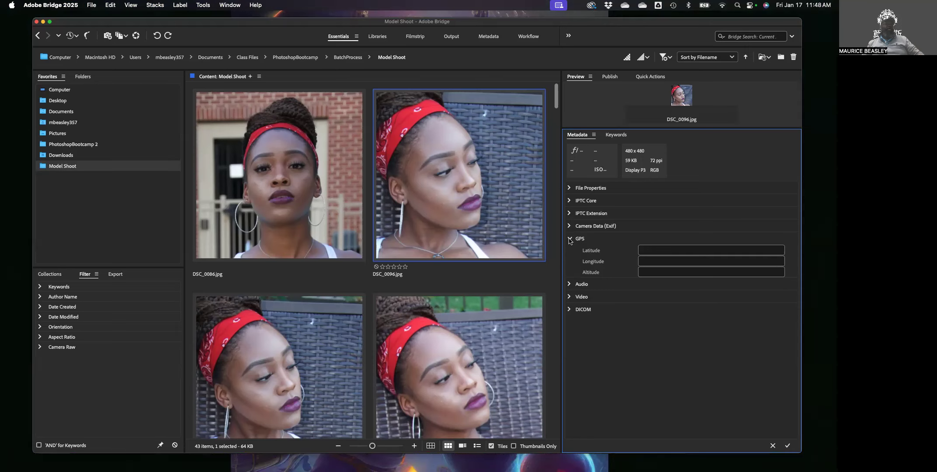
Collapse GPS, check the blank Audio and Video sections, then expand DICOM
{"action": "left_click", "coordinate": [570, 239]}
{"action": "left_click", "coordinate": [569, 252]}
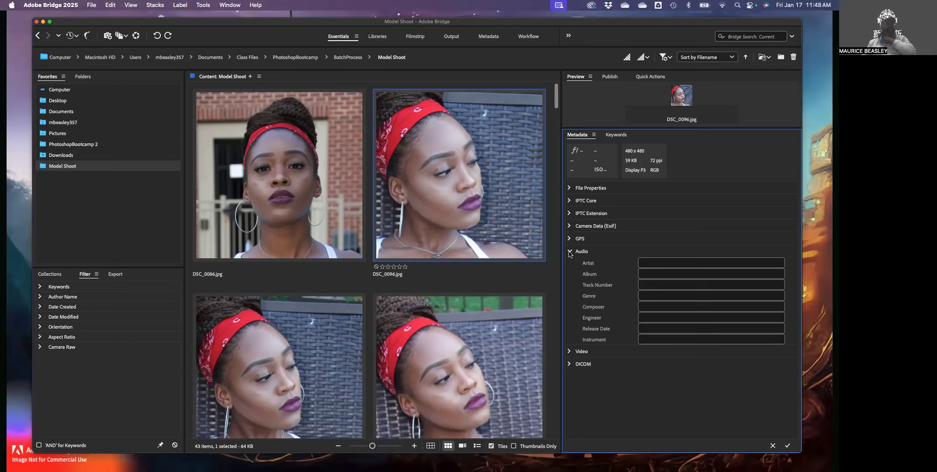
{"action": "left_click", "coordinate": [569, 352]}
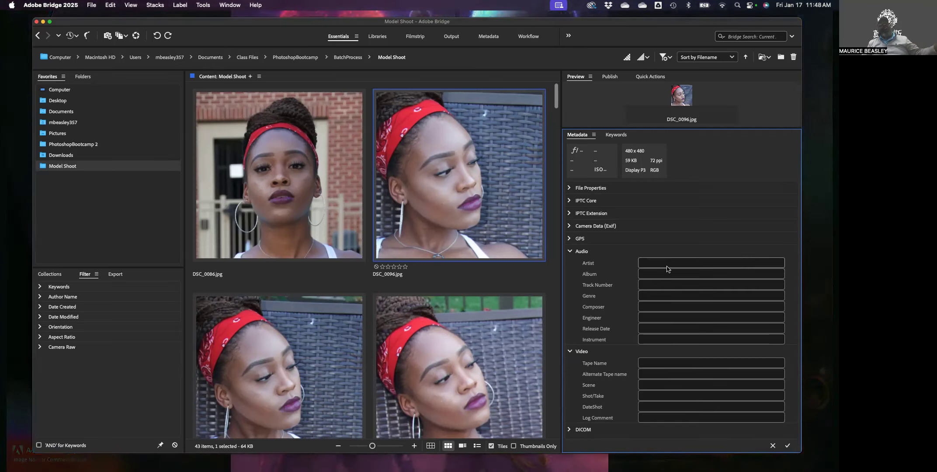
{"action": "left_click", "coordinate": [570, 252]}
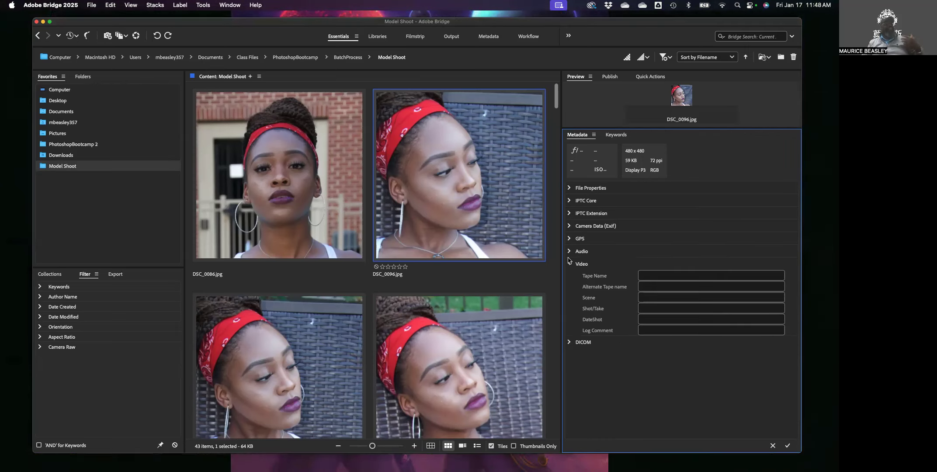
{"action": "left_click", "coordinate": [569, 264]}
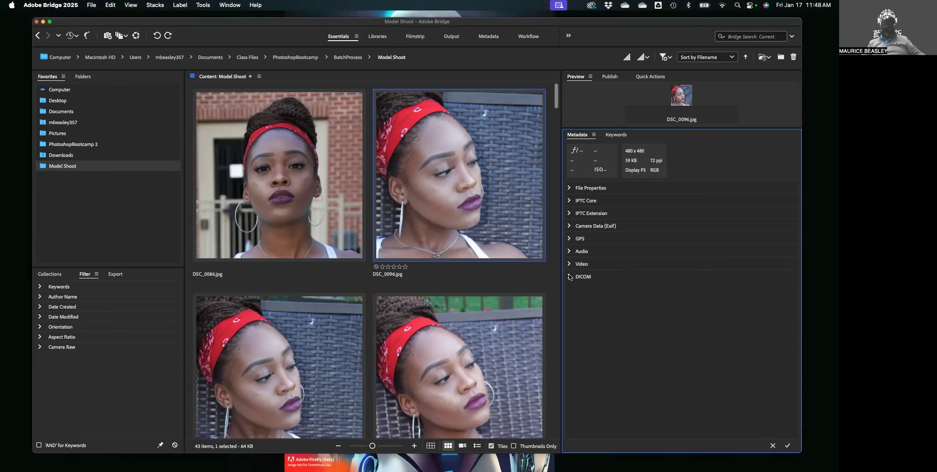
{"action": "left_click", "coordinate": [569, 277]}
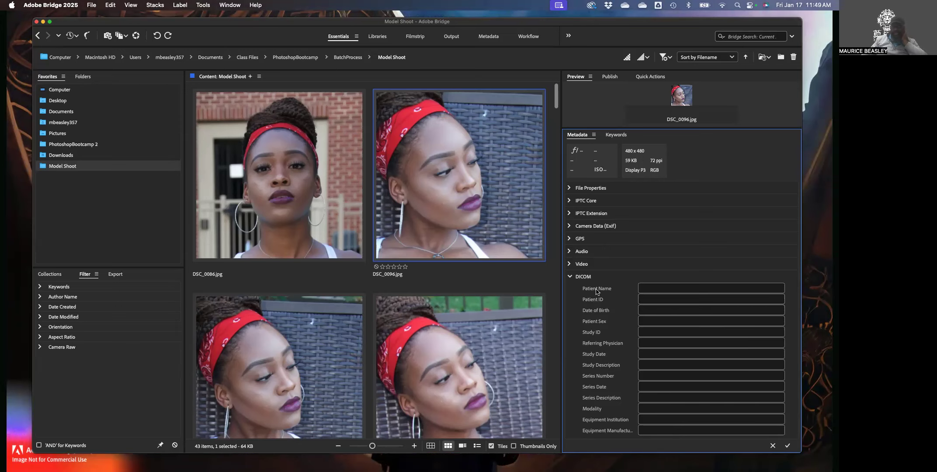
Collapse DICOM so File Properties through DICOM are all closed for DSC_0096.jpg
{"action": "left_click", "coordinate": [570, 277]}
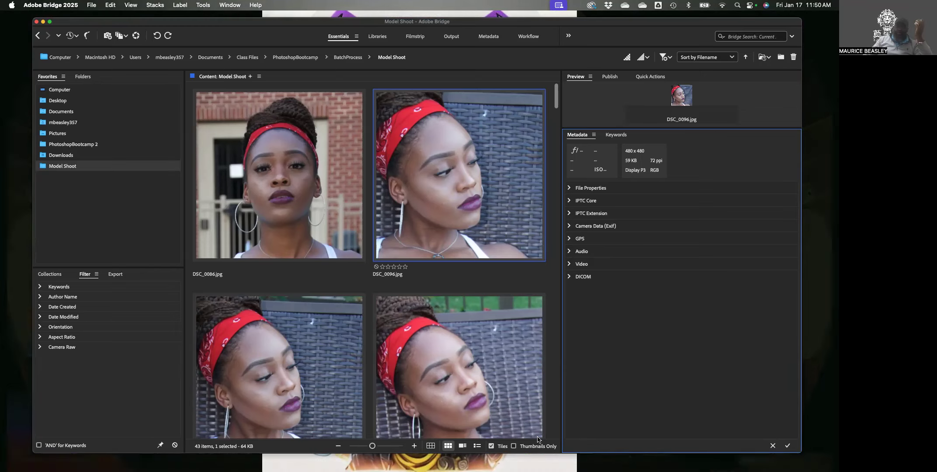
Shrink the thumbnails and select all 43 Model Shoot images
{"action": "left_click_drag", "start_coordinate": [371, 446], "coordinate": [353, 446]}
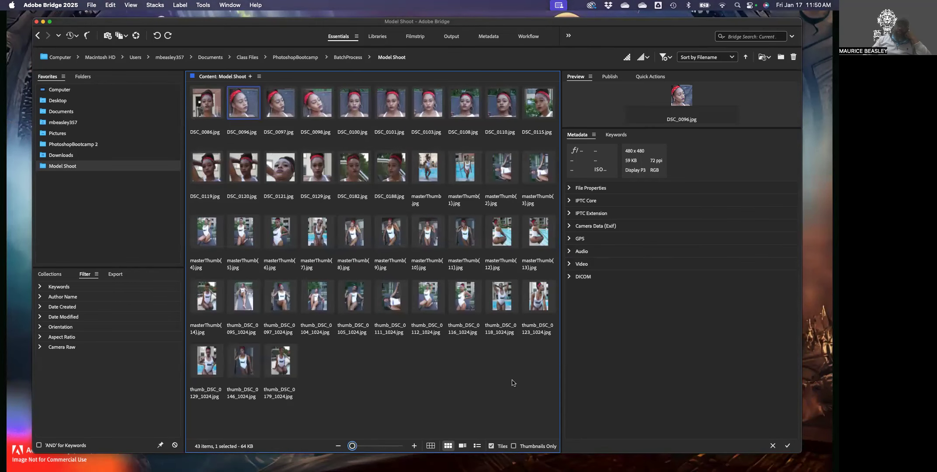
{"action": "left_click_drag", "start_coordinate": [550, 402], "coordinate": [207, 108]}
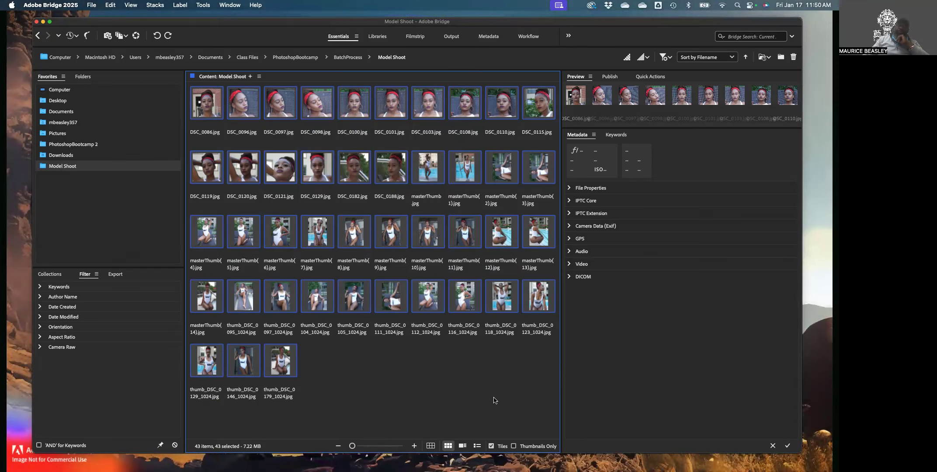
{"action": "left_click", "coordinate": [434, 300]}
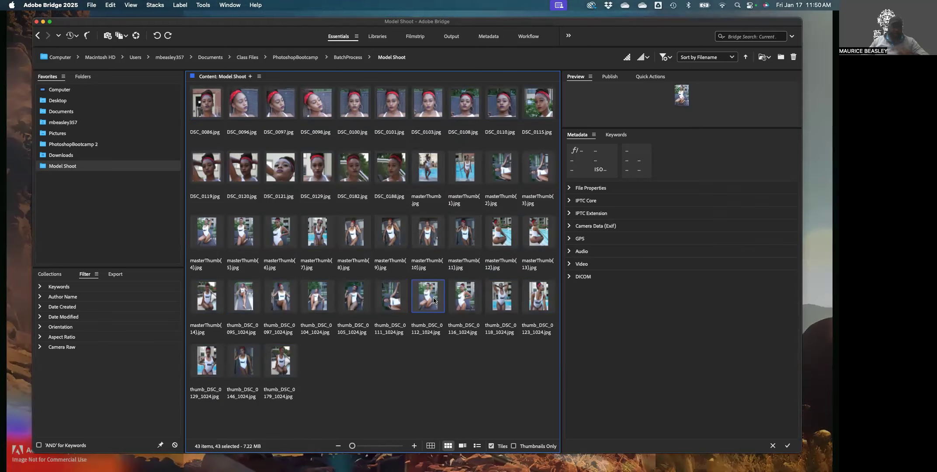
{"action": "left_click", "coordinate": [414, 354]}
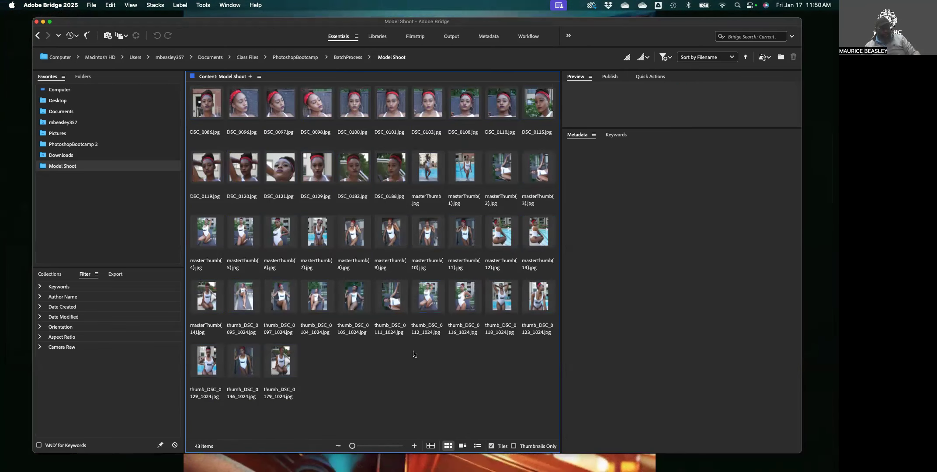
{"action": "key", "text": "super+a"}
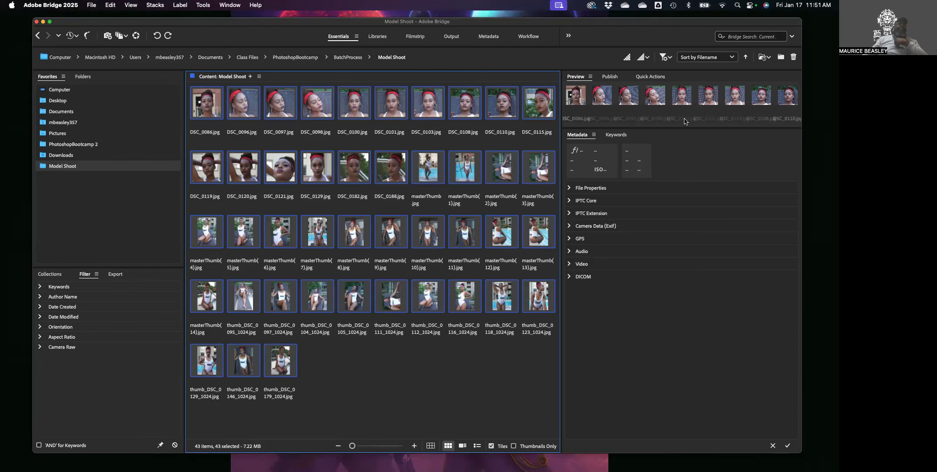
Resize the Preview panel and expand the shared File Properties of the selection
{"action": "left_click_drag", "start_coordinate": [684, 127], "coordinate": [681, 387]}
{"action": "left_click_drag", "start_coordinate": [676, 433], "coordinate": [683, 144]}
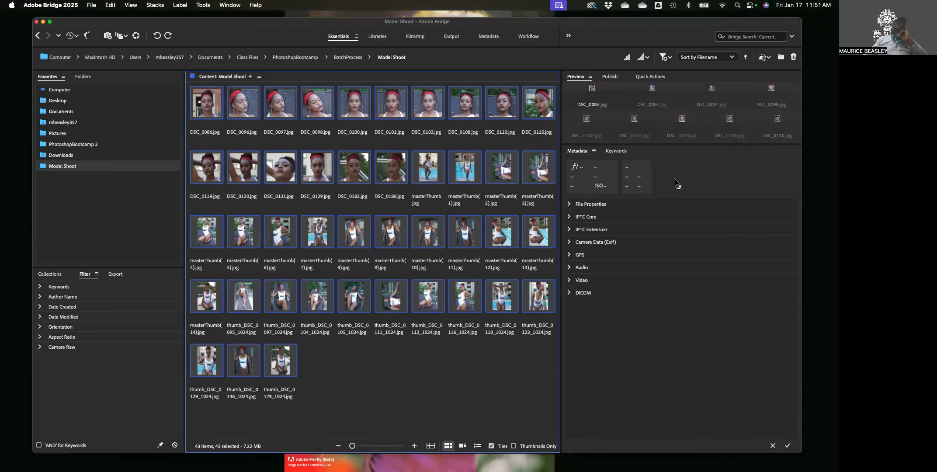
{"action": "left_click", "coordinate": [570, 204]}
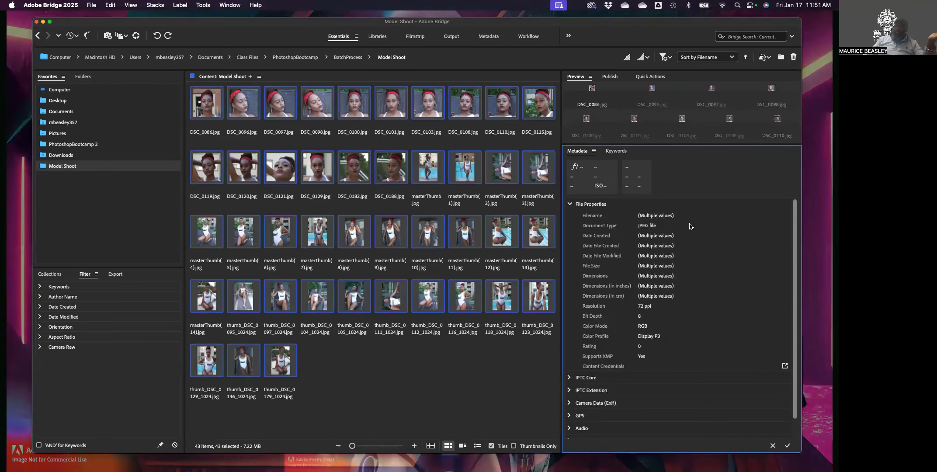
Enter the photographer's name as the IPTC Core Creator for all 43 selected images
{"action": "left_click", "coordinate": [570, 204]}
{"action": "left_click", "coordinate": [570, 217]}
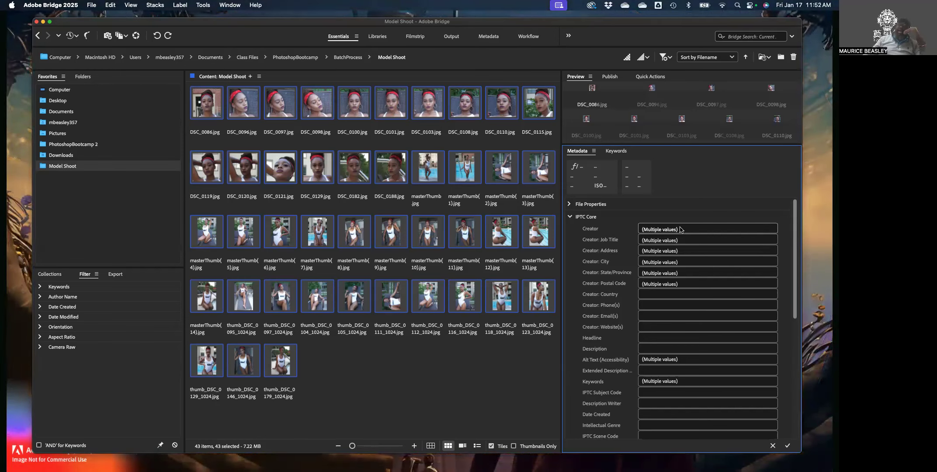
{"action": "left_click", "coordinate": [701, 232]}
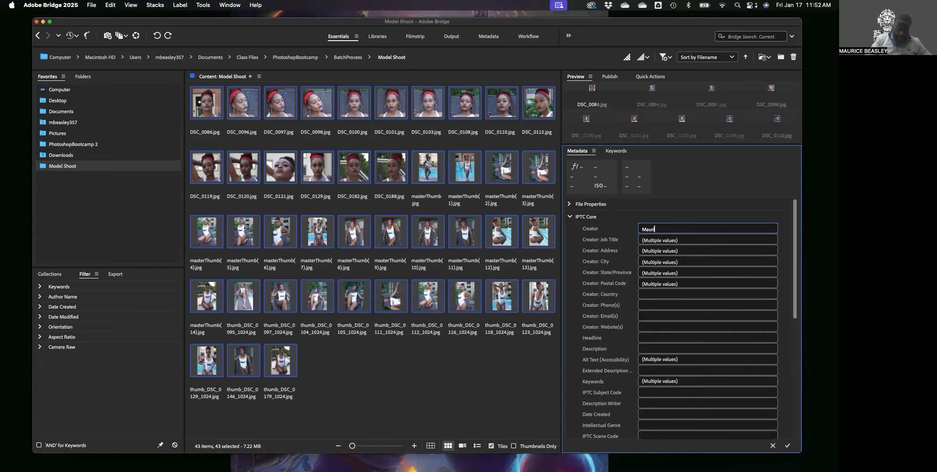
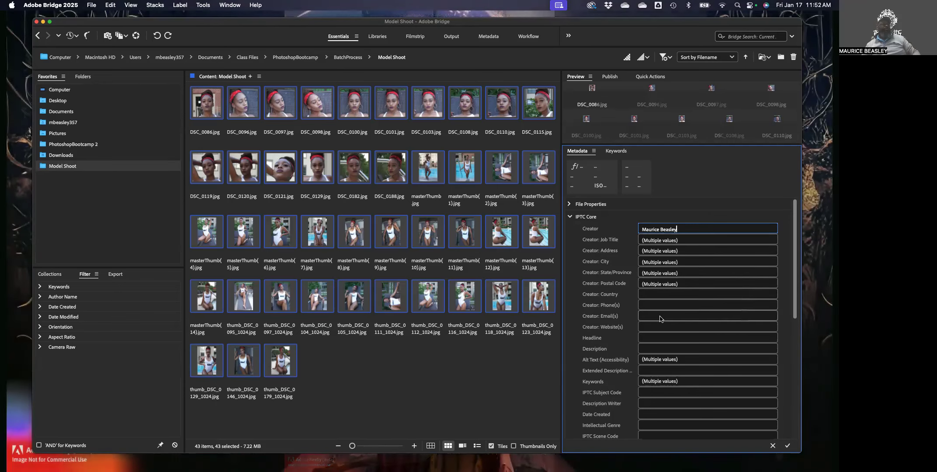
{"action": "left_click", "coordinate": [570, 217]}
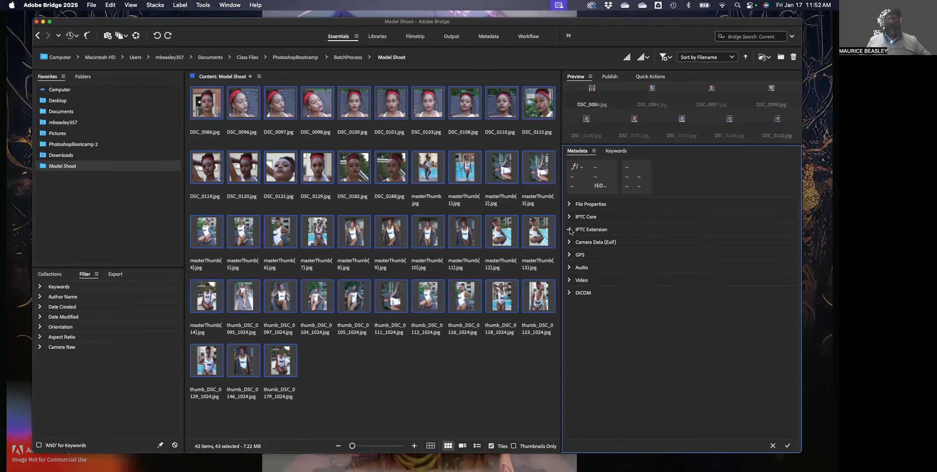
Set Person Shown to the model's full name for all images, apply, then deselect them
{"action": "left_click", "coordinate": [570, 230]}
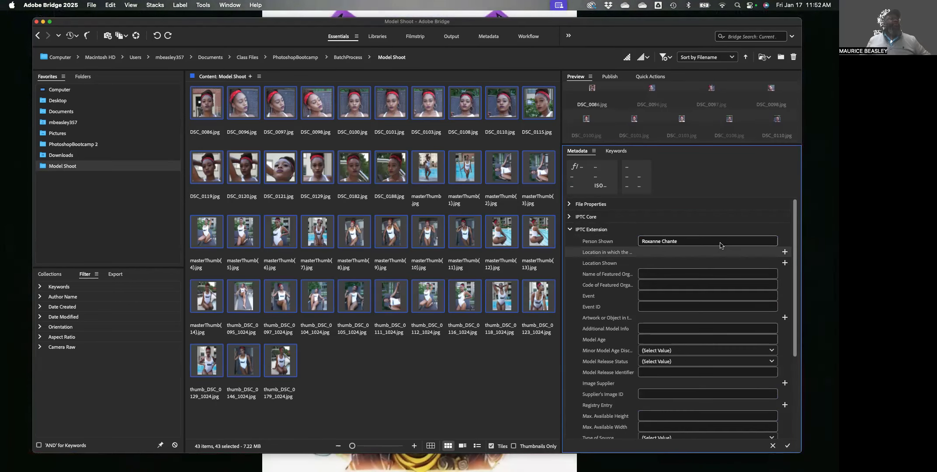
{"action": "left_click_drag", "start_coordinate": [678, 241], "coordinate": [635, 241]}
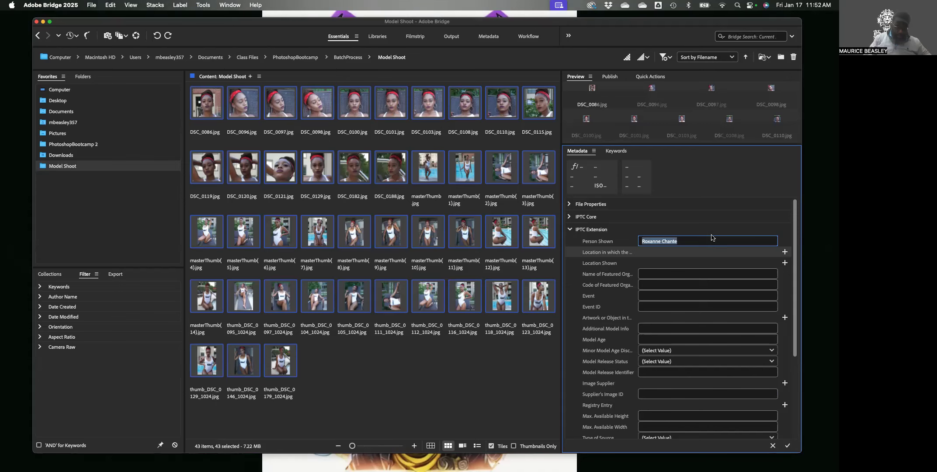
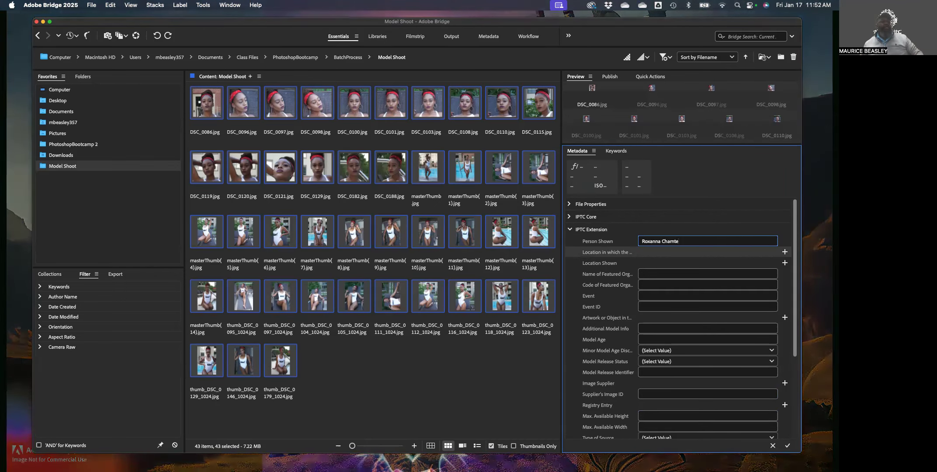
{"action": "left_click", "coordinate": [787, 447]}
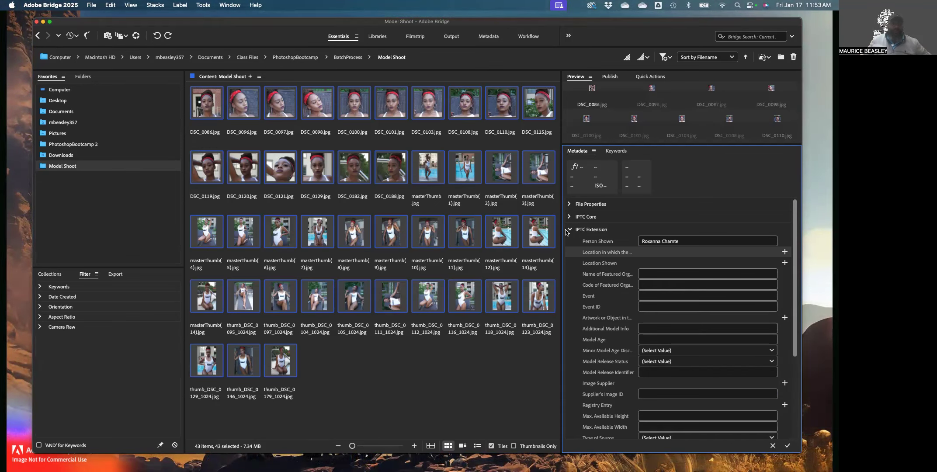
{"action": "left_click", "coordinate": [569, 231]}
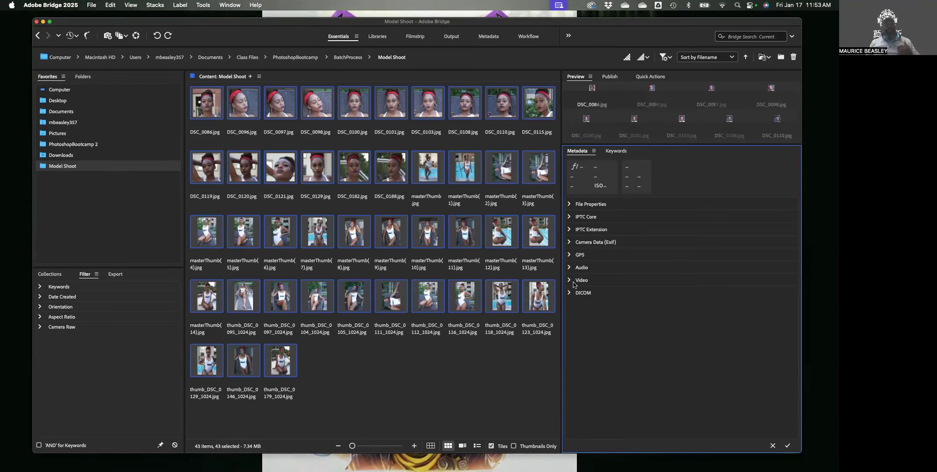
{"action": "left_click", "coordinate": [449, 373]}
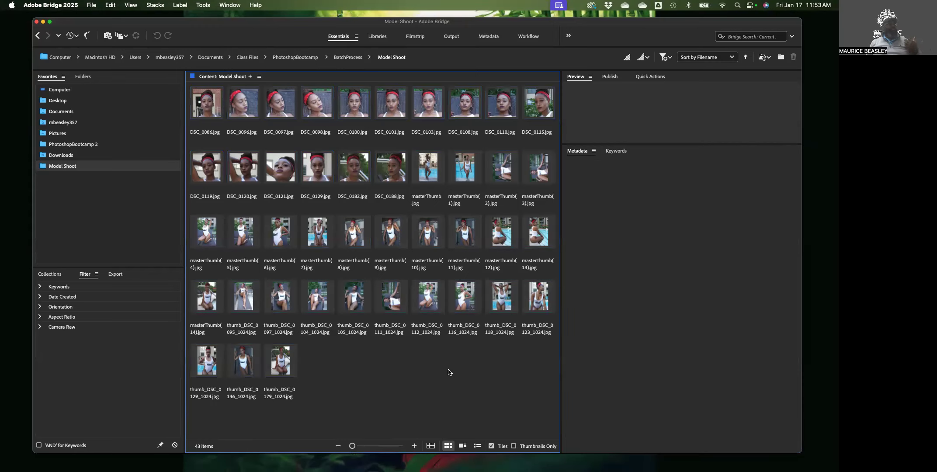
Create a new metadata template from the Tools menu, naming it 'MD Photography Basic Info'
{"action": "left_click", "coordinate": [199, 5]}
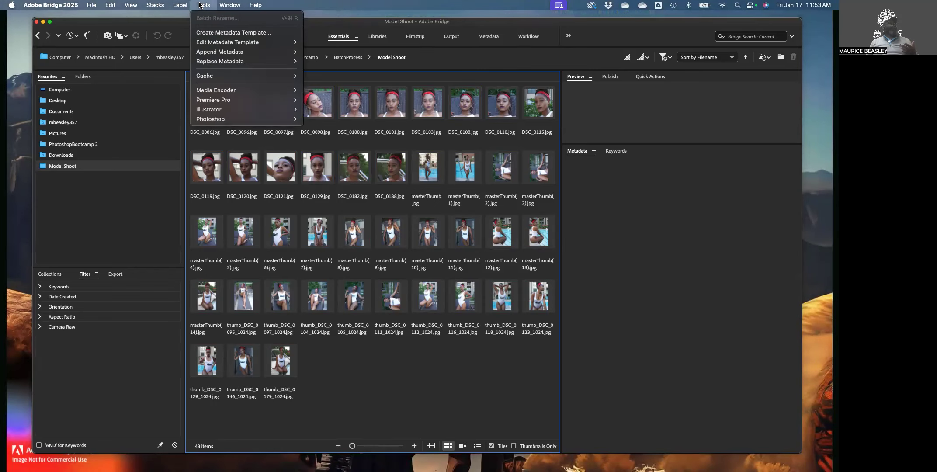
{"action": "left_click", "coordinate": [210, 33]}
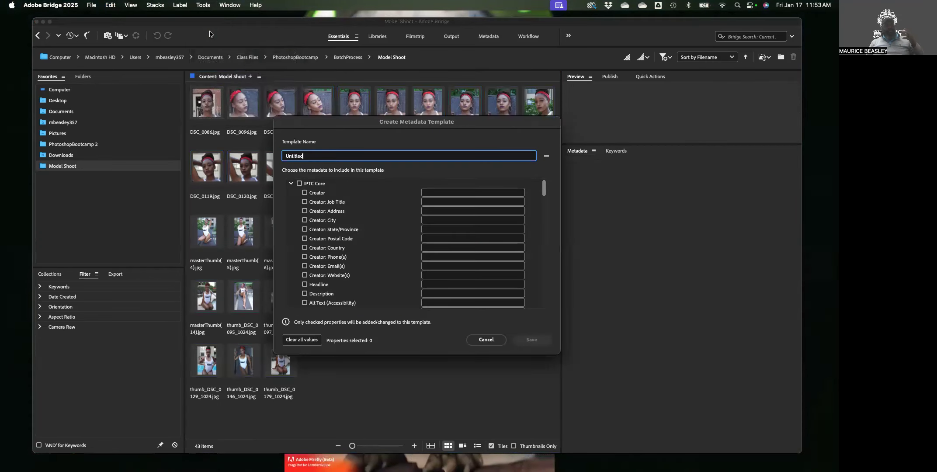
{"action": "left_click_drag", "start_coordinate": [345, 131], "coordinate": [310, 93]}
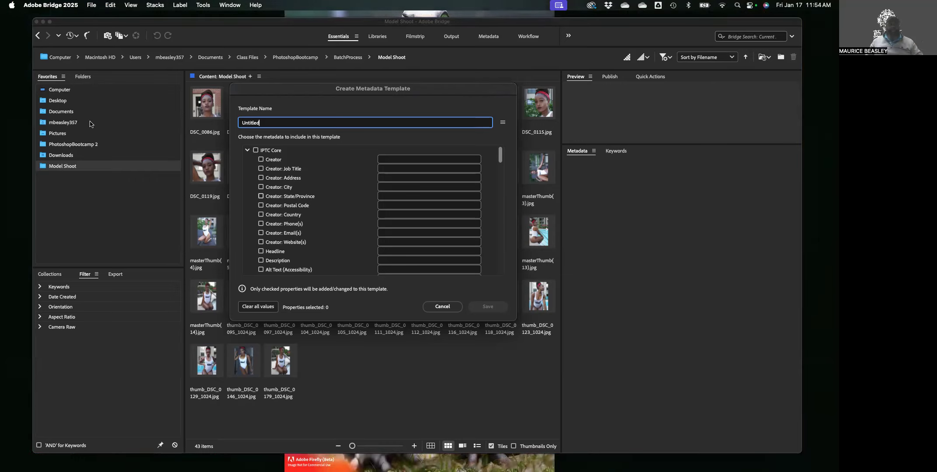
{"action": "left_click_drag", "start_coordinate": [268, 123], "coordinate": [214, 119]}
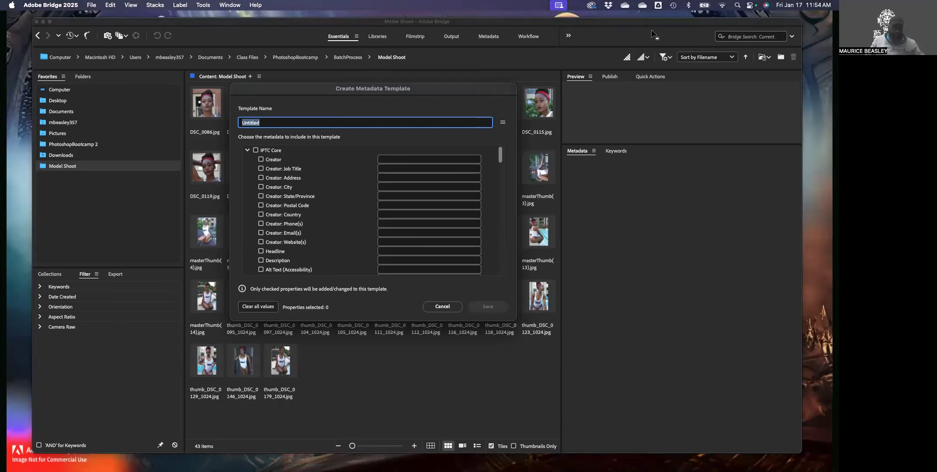
{"action": "type", "text": "MD Ph"}
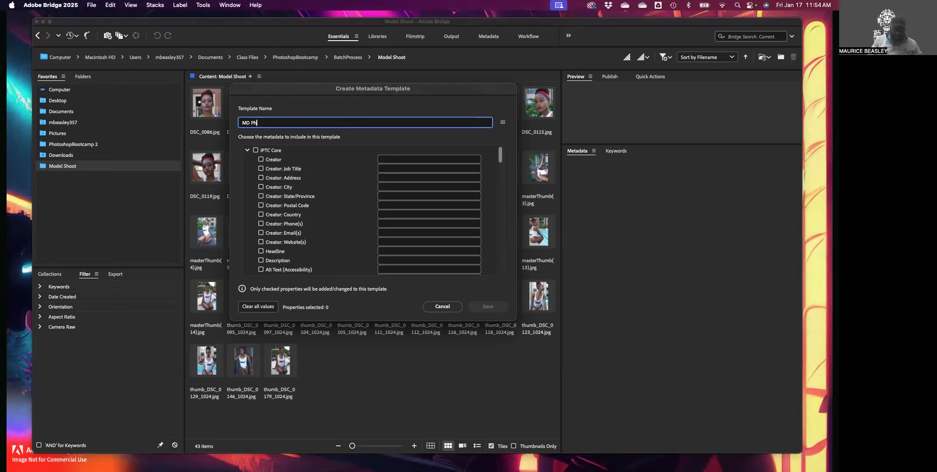
{"action": "type", "text": "otography"}
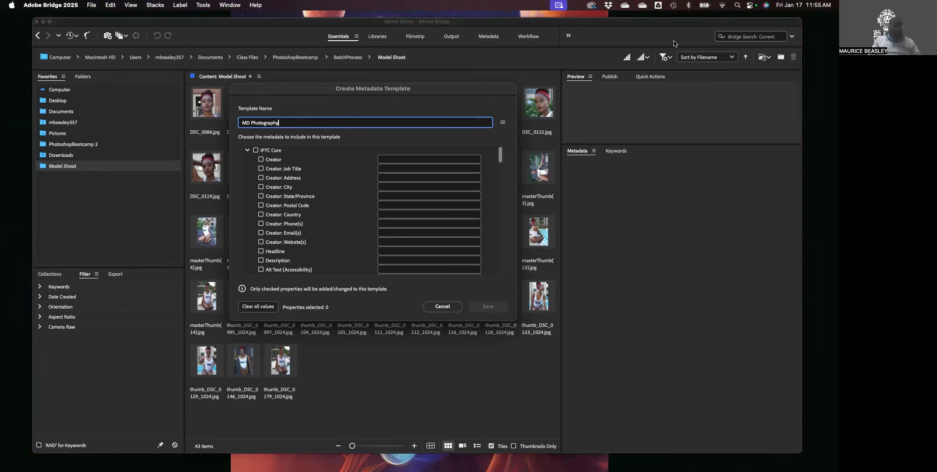
{"action": "type", "text": " Ba"}
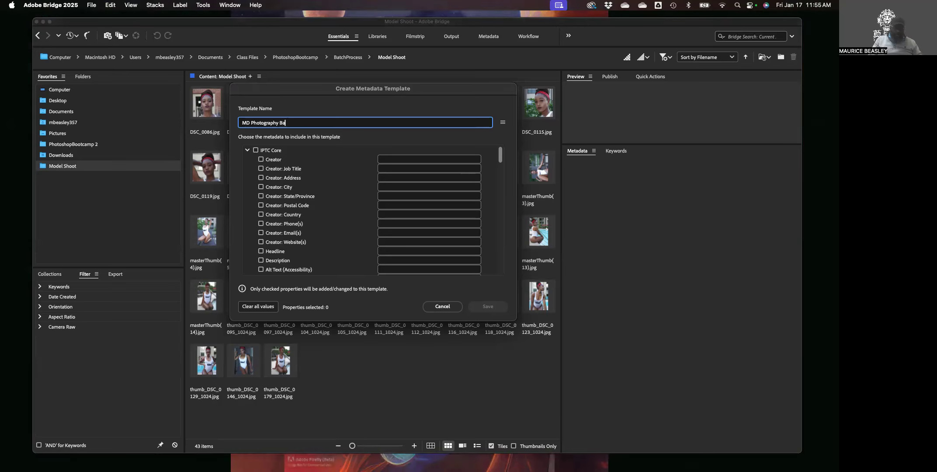
{"action": "type", "text": "sic Info"}
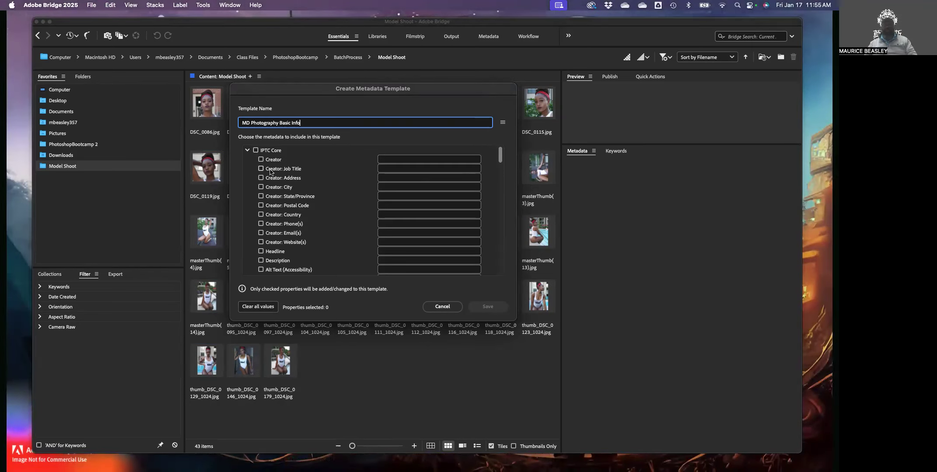
{"action": "left_click", "coordinate": [247, 150]}
{"action": "left_click", "coordinate": [246, 159]}
{"action": "left_click", "coordinate": [247, 169]}
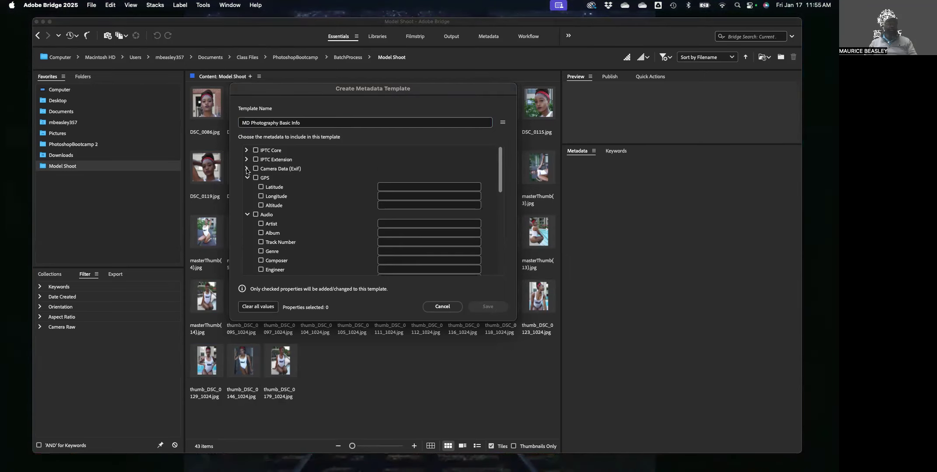
{"action": "left_click", "coordinate": [247, 178]}
{"action": "left_click", "coordinate": [247, 187]}
{"action": "left_click", "coordinate": [246, 196]}
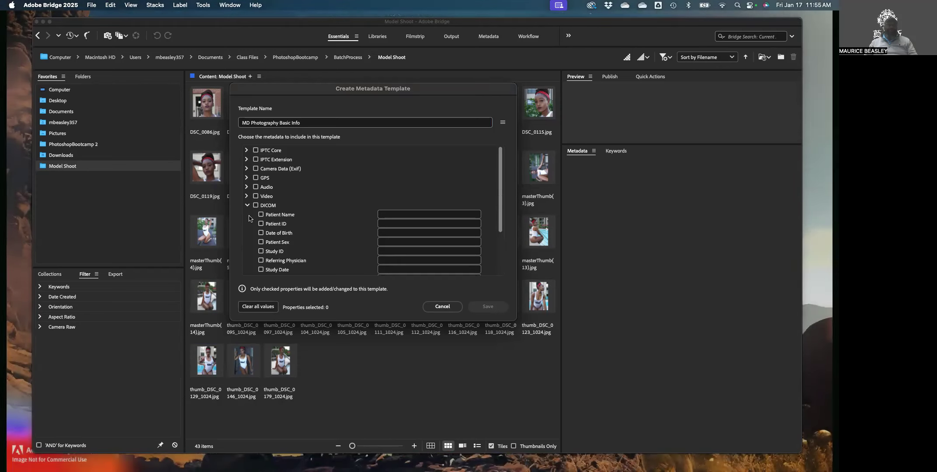
{"action": "left_click", "coordinate": [246, 206]}
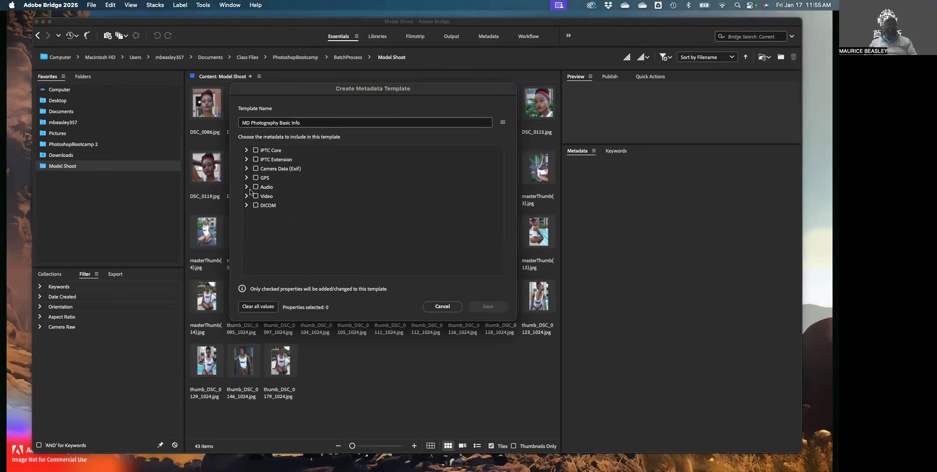
{"action": "left_click", "coordinate": [247, 151]}
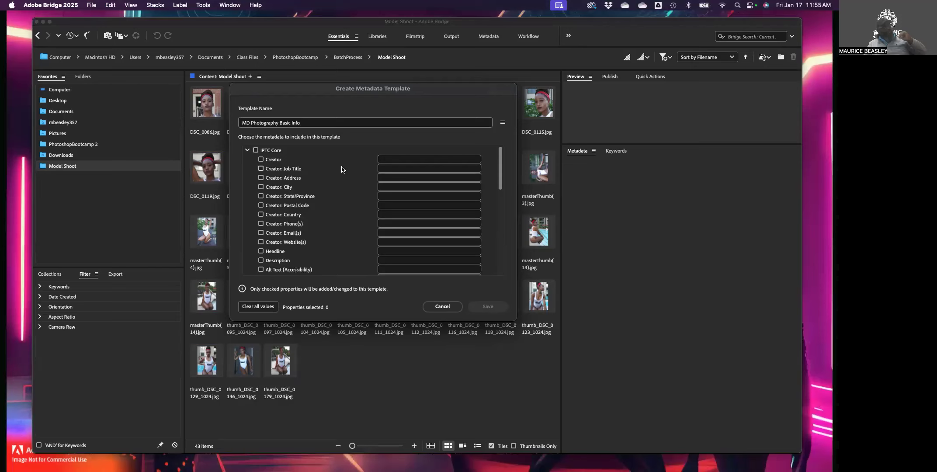
Include Keywords in the template with the value "MD Photography" in double quotes
{"action": "left_click", "coordinate": [388, 159]}
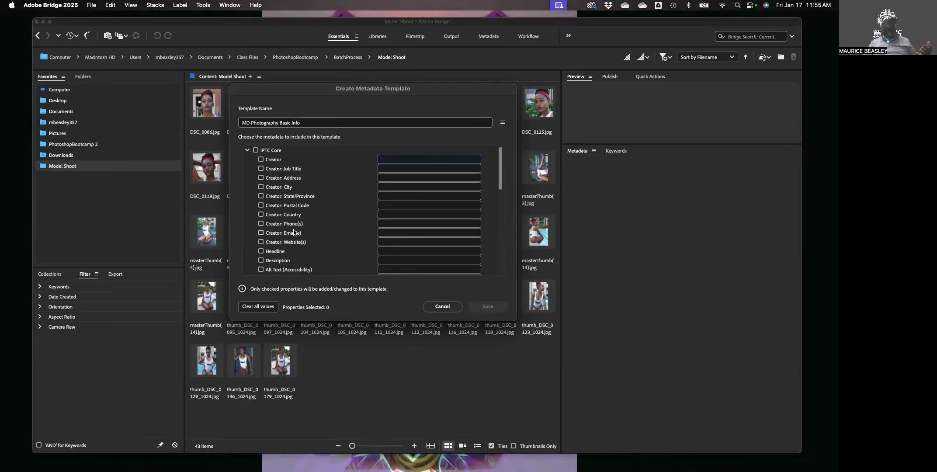
{"action": "scroll", "coordinate": [300, 245], "scroll_direction": "down", "scroll_amount": 1}
{"action": "scroll", "coordinate": [301, 248], "scroll_direction": "down", "scroll_amount": 1}
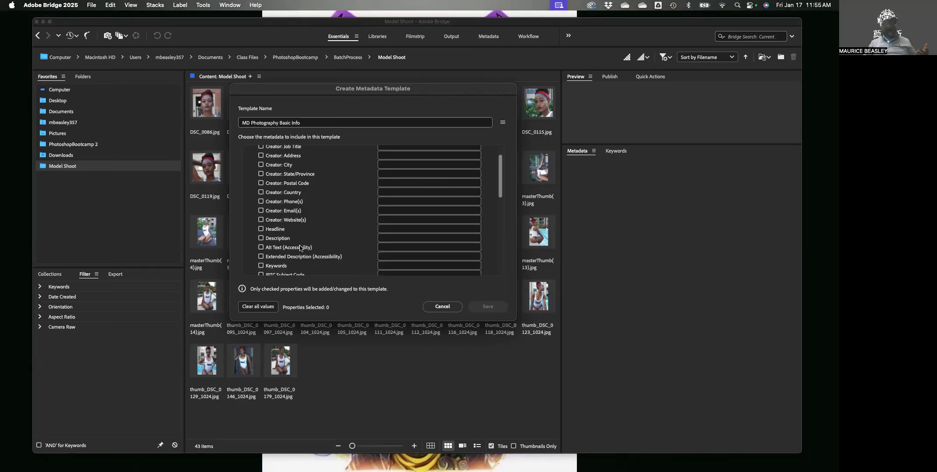
{"action": "scroll", "coordinate": [282, 232], "scroll_direction": "down", "scroll_amount": 1}
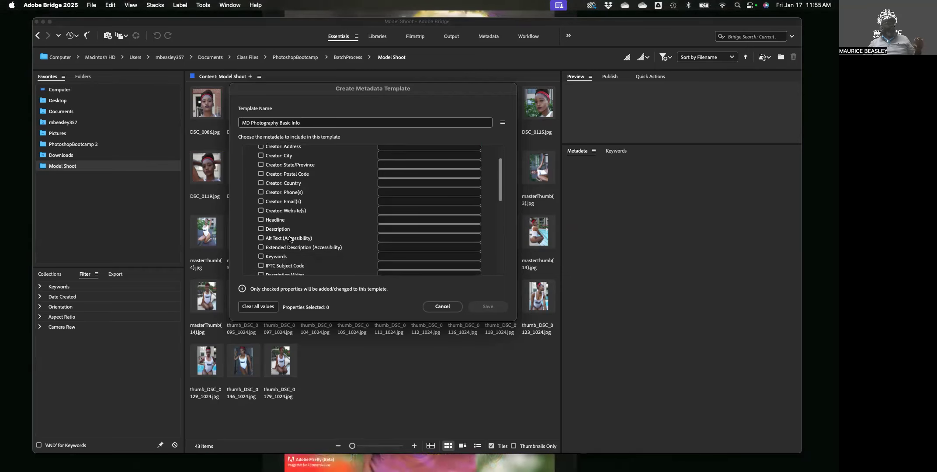
{"action": "scroll", "coordinate": [288, 237], "scroll_direction": "down", "scroll_amount": 1}
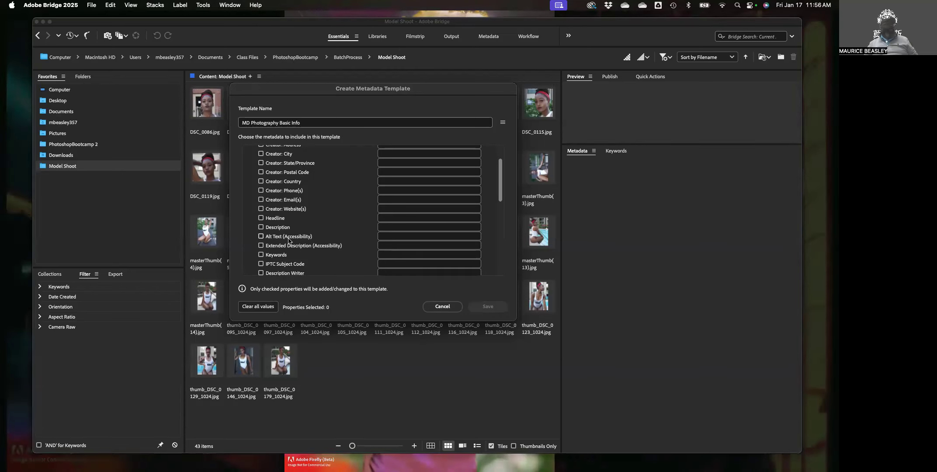
{"action": "scroll", "coordinate": [290, 241], "scroll_direction": "down", "scroll_amount": 1}
{"action": "left_click", "coordinate": [288, 242]}
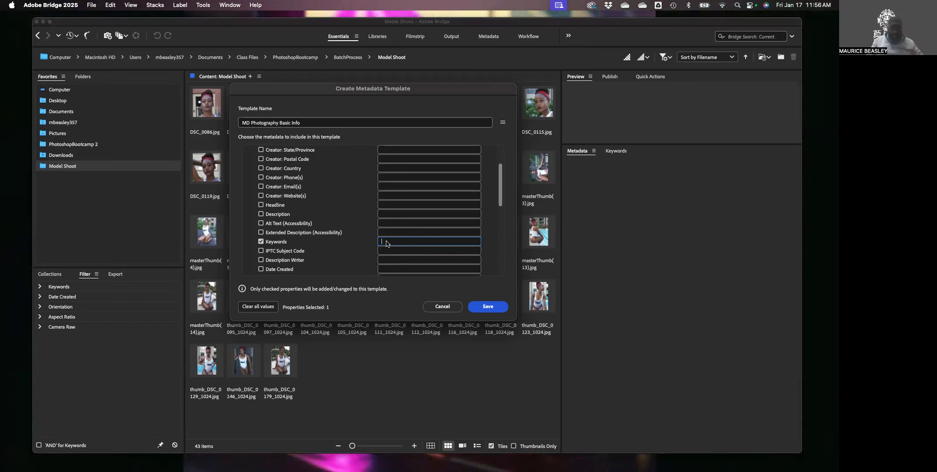
{"action": "type", "text": "MD"}
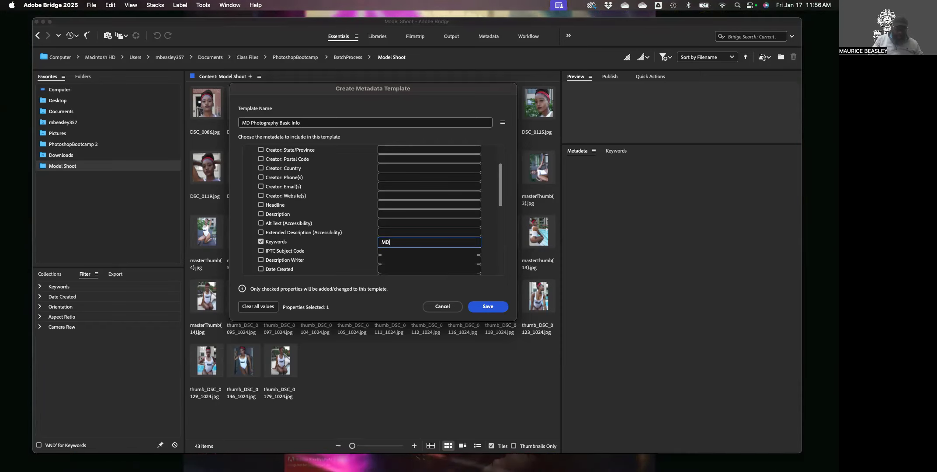
{"action": "type", "text": " Photograp"}
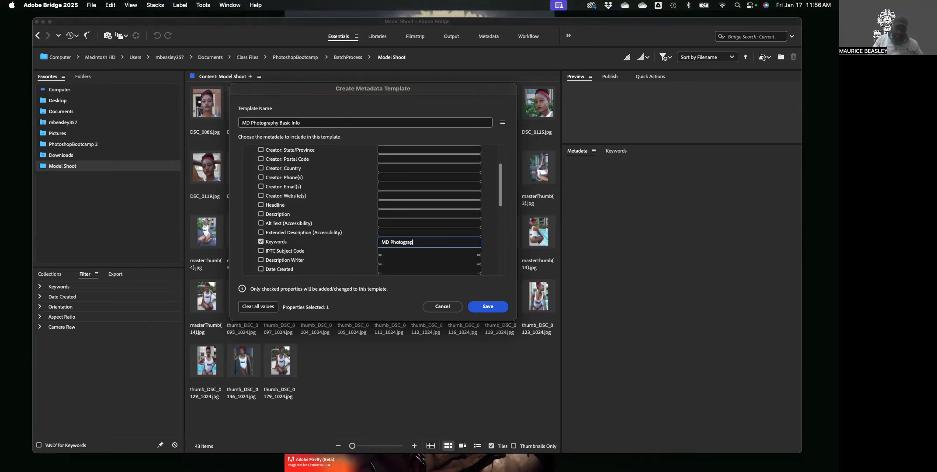
{"action": "type", "text": "hy\""}
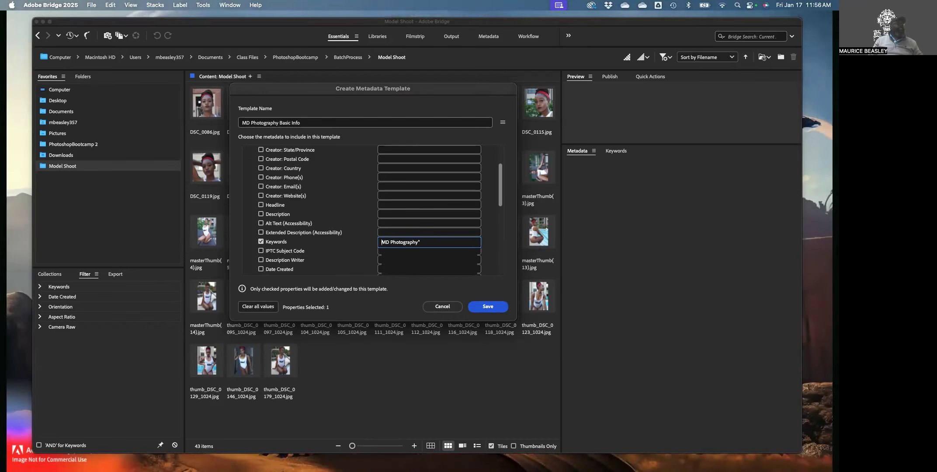
{"action": "left_click", "coordinate": [381, 242]}
{"action": "type", "text": "\""}
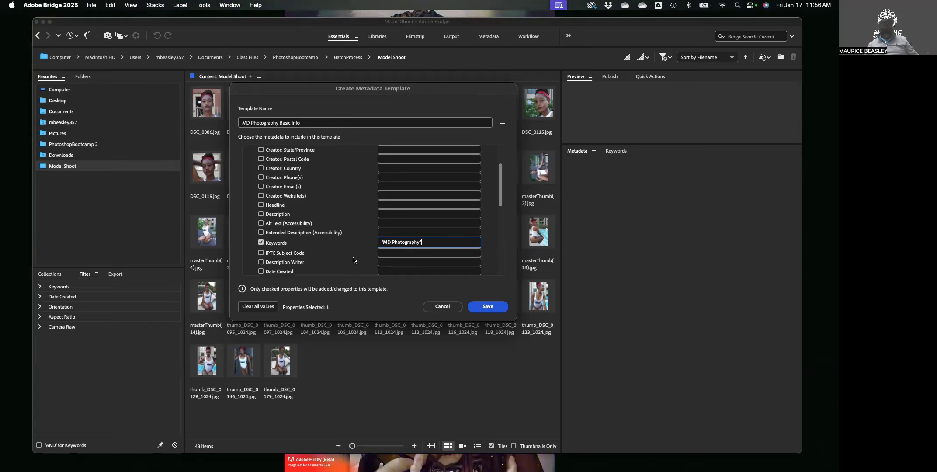
Expand and browse the IPTC Extension properties in the template's property list
{"action": "scroll", "coordinate": [350, 260], "scroll_direction": "down", "scroll_amount": 5}
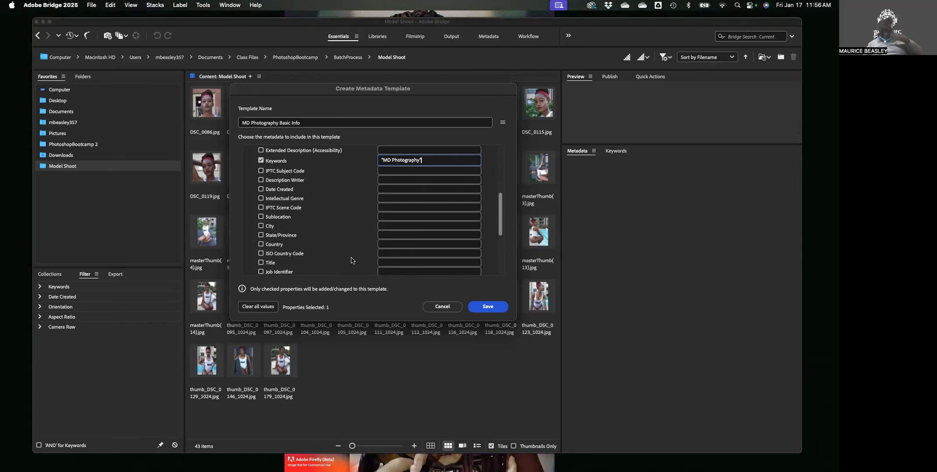
{"action": "scroll", "coordinate": [353, 238], "scroll_direction": "down", "scroll_amount": 1}
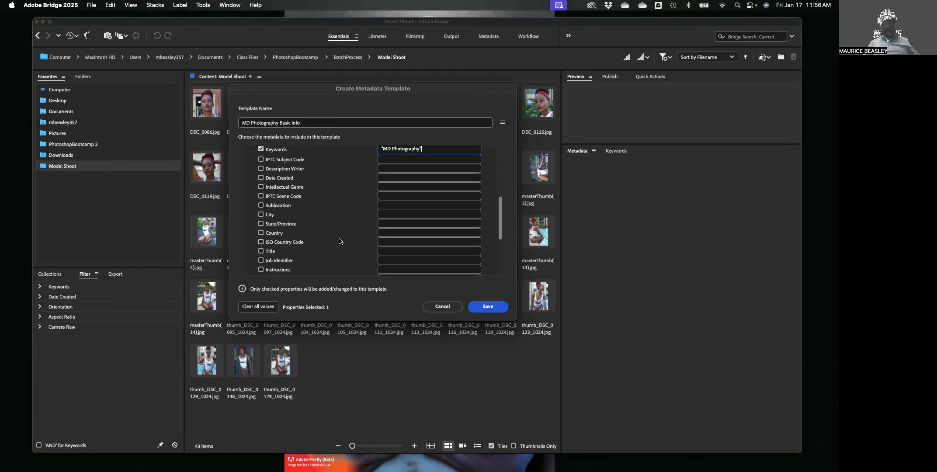
{"action": "scroll", "coordinate": [340, 241], "scroll_direction": "down", "scroll_amount": 2}
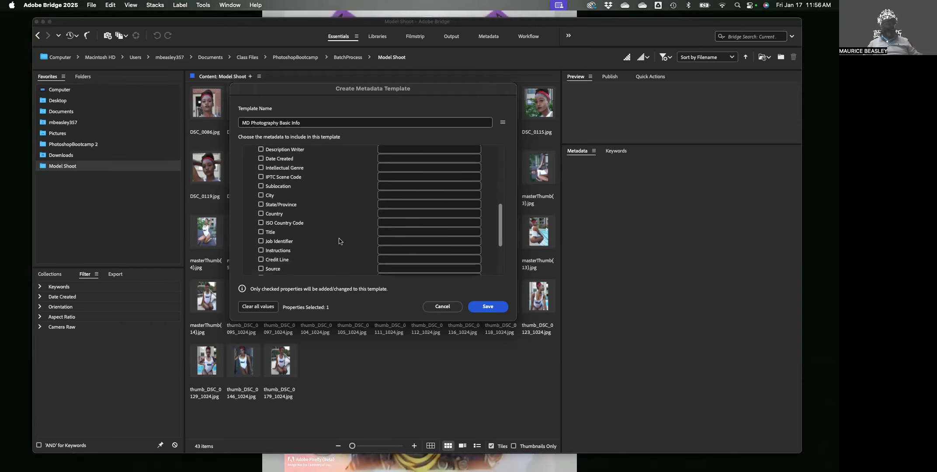
{"action": "scroll", "coordinate": [340, 242], "scroll_direction": "down", "scroll_amount": 6}
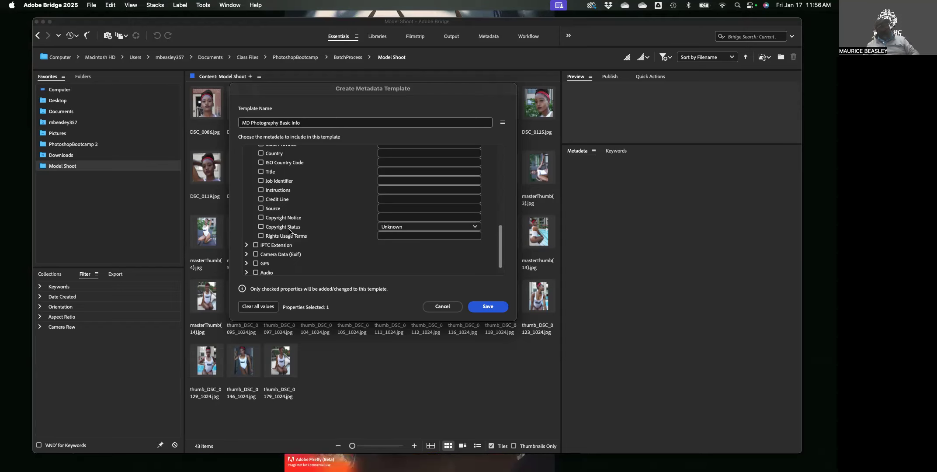
{"action": "scroll", "coordinate": [292, 232], "scroll_direction": "down", "scroll_amount": 1}
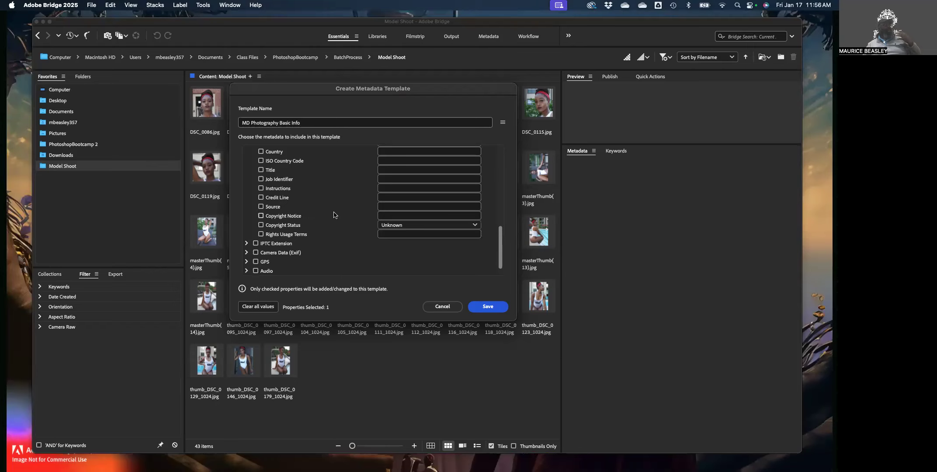
{"action": "scroll", "coordinate": [360, 223], "scroll_direction": "down", "scroll_amount": 1}
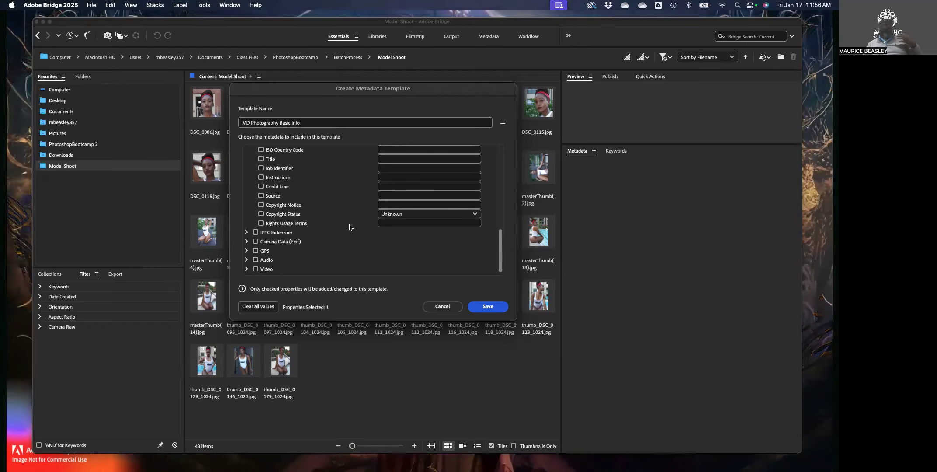
{"action": "left_click", "coordinate": [246, 232]}
{"action": "scroll", "coordinate": [303, 234], "scroll_direction": "down", "scroll_amount": 3}
{"action": "scroll", "coordinate": [307, 237], "scroll_direction": "down", "scroll_amount": 6}
{"action": "scroll", "coordinate": [307, 238], "scroll_direction": "down", "scroll_amount": 5}
{"action": "scroll", "coordinate": [308, 238], "scroll_direction": "down", "scroll_amount": 6}
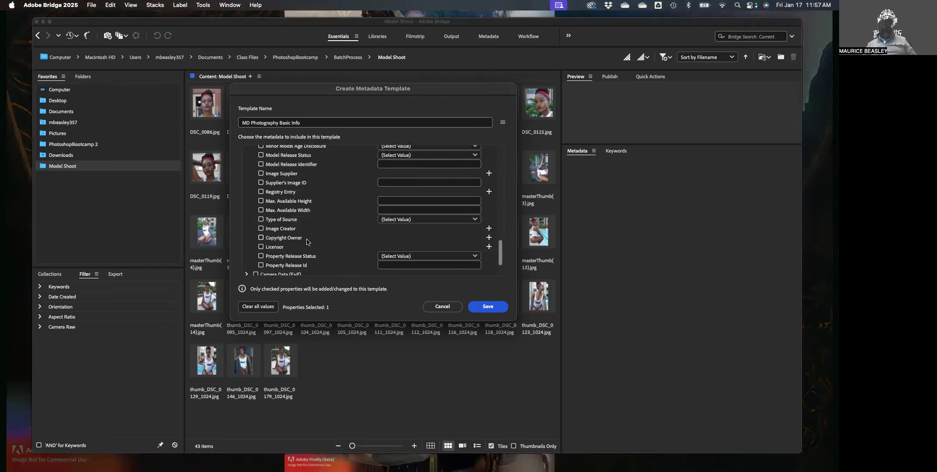
{"action": "scroll", "coordinate": [307, 242], "scroll_direction": "down", "scroll_amount": 4}
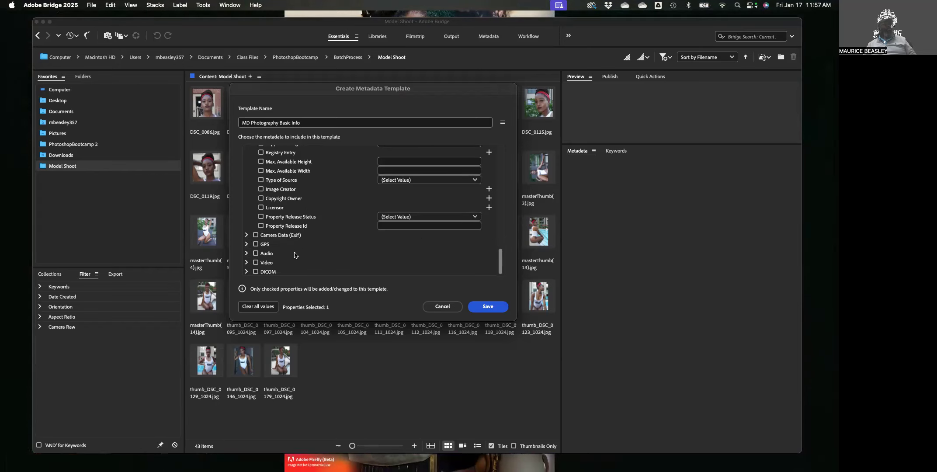
{"action": "left_click", "coordinate": [247, 235]}
{"action": "scroll", "coordinate": [288, 258], "scroll_direction": "down", "scroll_amount": 1}
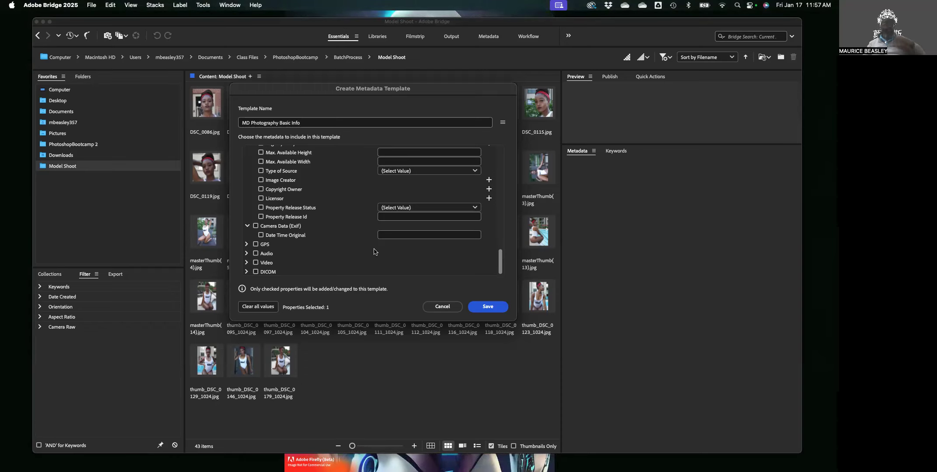
{"action": "scroll", "coordinate": [373, 253], "scroll_direction": "up", "scroll_amount": 10}
{"action": "scroll", "coordinate": [369, 262], "scroll_direction": "up", "scroll_amount": 3}
{"action": "scroll", "coordinate": [370, 263], "scroll_direction": "up", "scroll_amount": 3}
{"action": "scroll", "coordinate": [372, 267], "scroll_direction": "up", "scroll_amount": 1}
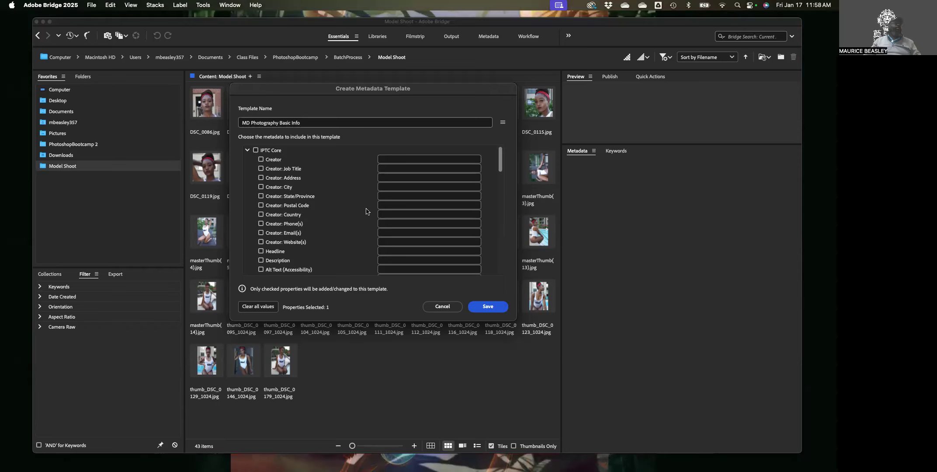
Enter the creator's name in the template's Creator field
{"action": "scroll", "coordinate": [363, 194], "scroll_direction": "down", "scroll_amount": 5}
{"action": "scroll", "coordinate": [366, 198], "scroll_direction": "up", "scroll_amount": 5}
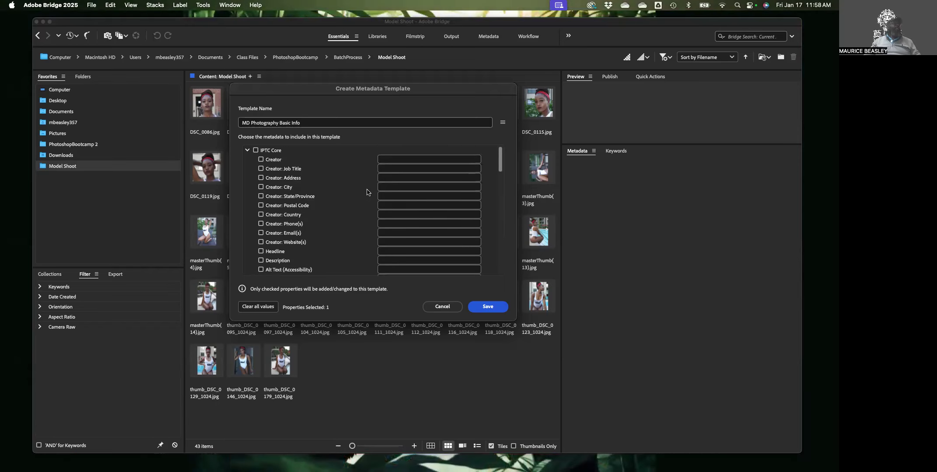
{"action": "left_click", "coordinate": [393, 162]}
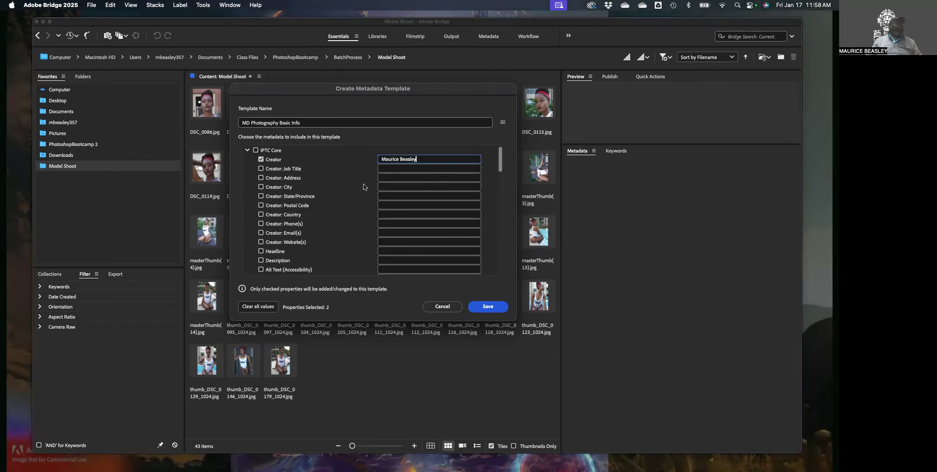
Enter city Hong Kong and country China, then check that four properties are selected
{"action": "left_click", "coordinate": [394, 188]}
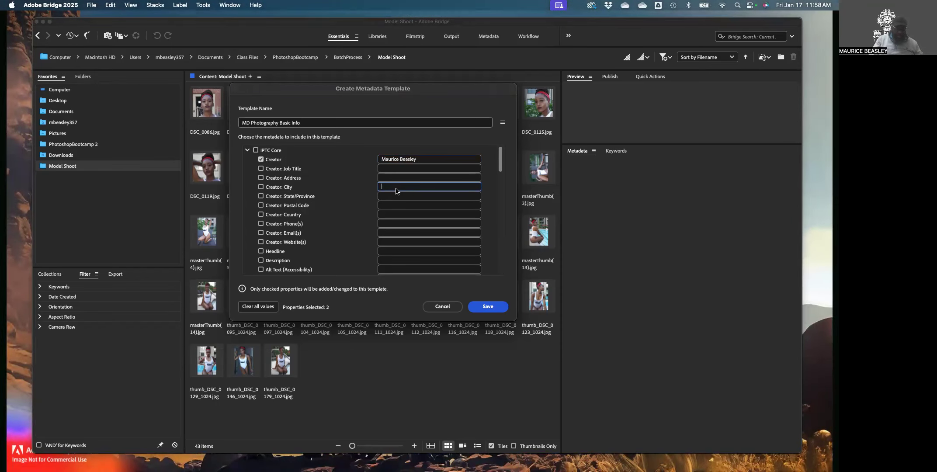
{"action": "type", "text": "Hon"}
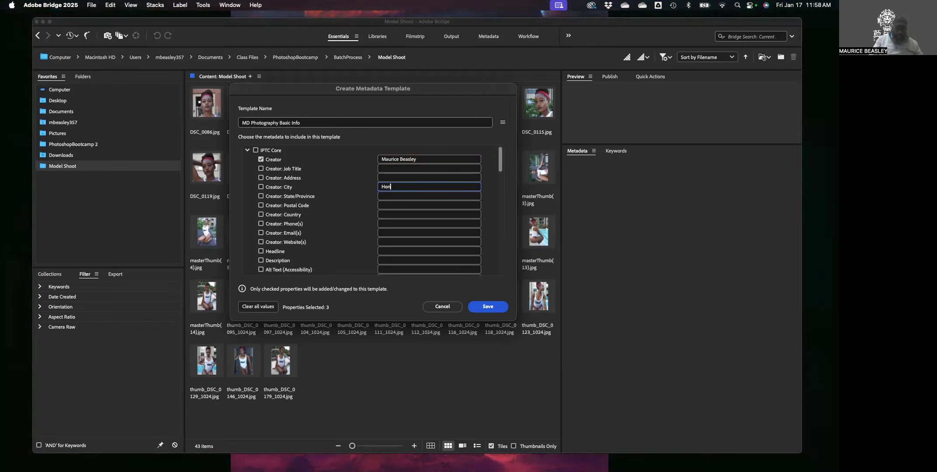
{"action": "type", "text": "g Kong"}
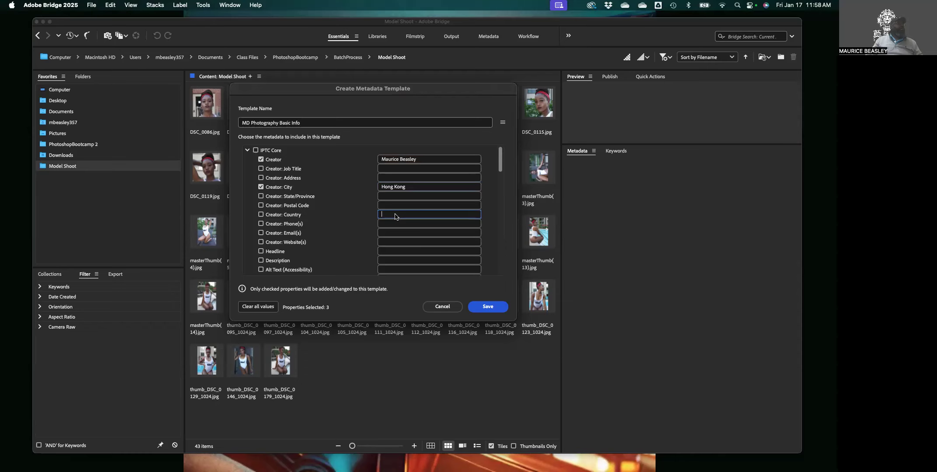
{"action": "type", "text": "China"}
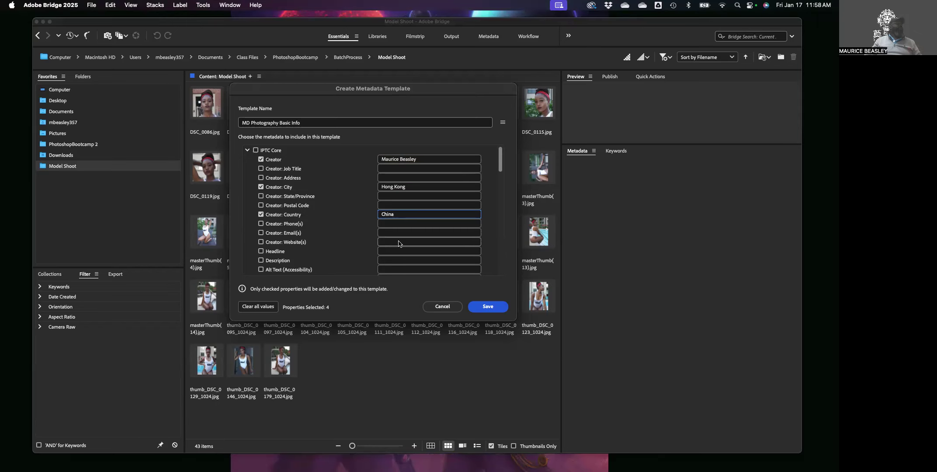
{"action": "scroll", "coordinate": [398, 244], "scroll_direction": "down", "scroll_amount": 2}
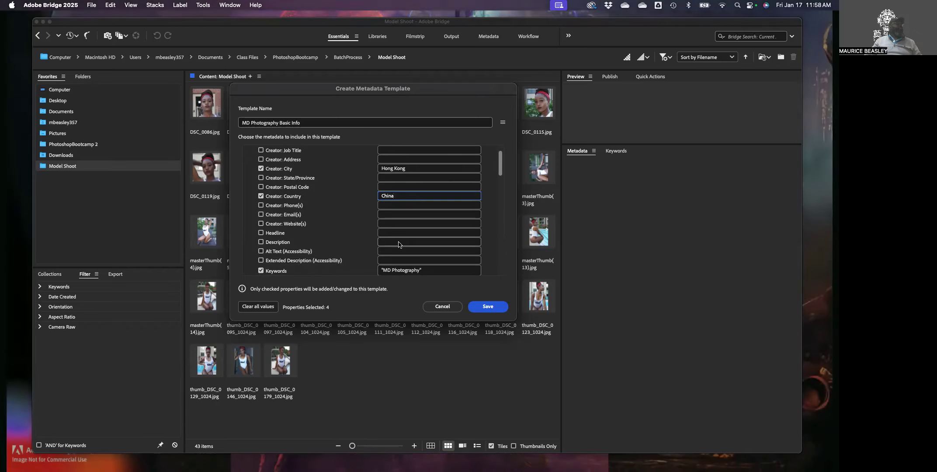
{"action": "scroll", "coordinate": [399, 248], "scroll_direction": "up", "scroll_amount": 2}
{"action": "scroll", "coordinate": [399, 249], "scroll_direction": "down", "scroll_amount": 4}
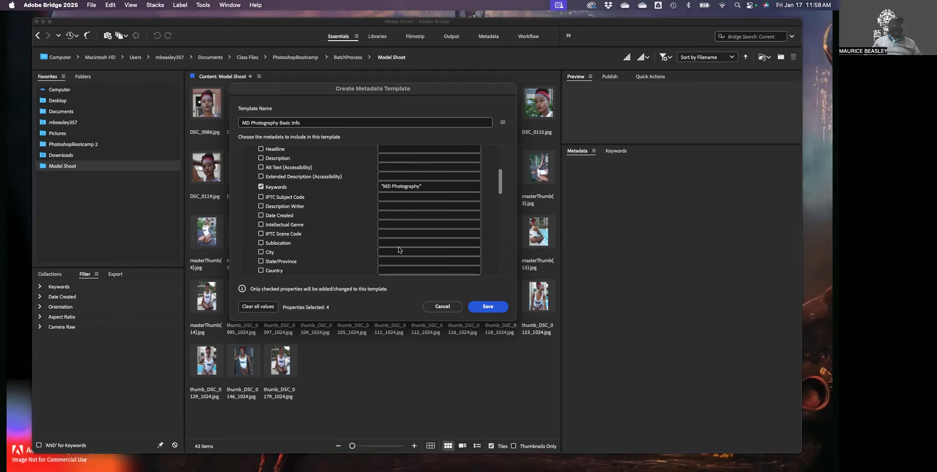
{"action": "scroll", "coordinate": [400, 249], "scroll_direction": "down", "scroll_amount": 1}
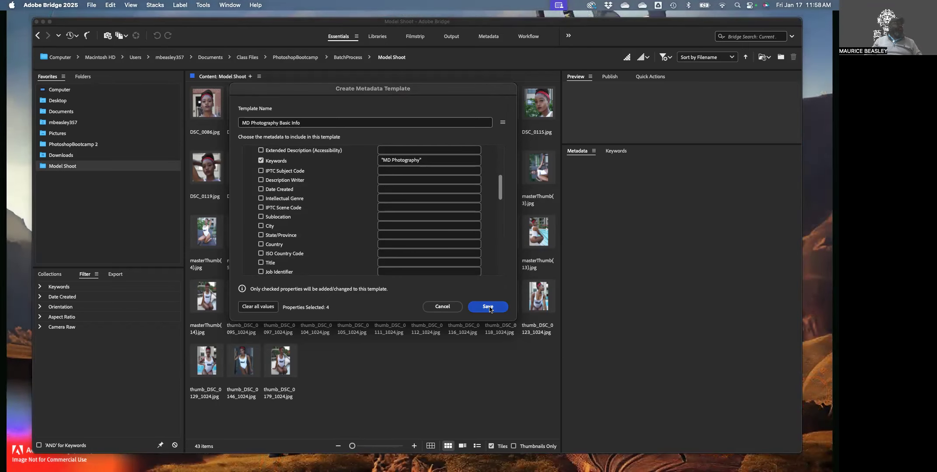
Save the template, select all 43 Model Shoot images, and show their IPTC Core metadata
{"action": "left_click", "coordinate": [489, 307]}
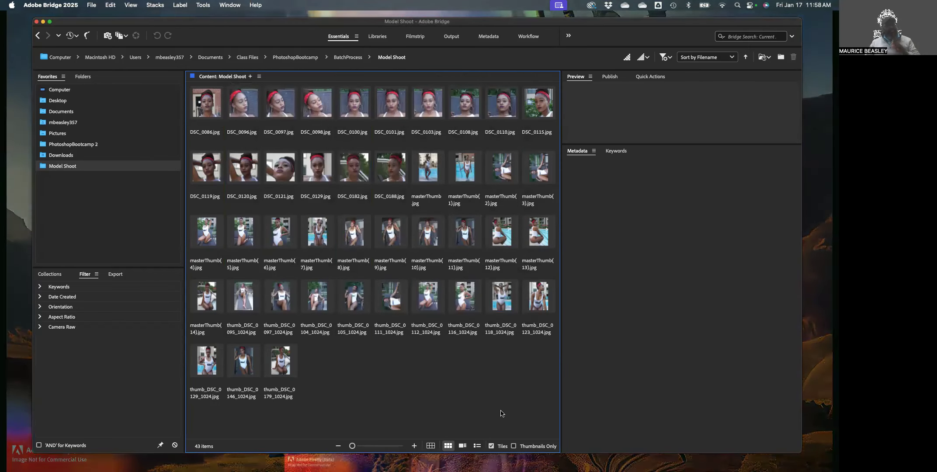
{"action": "key", "text": "super+a"}
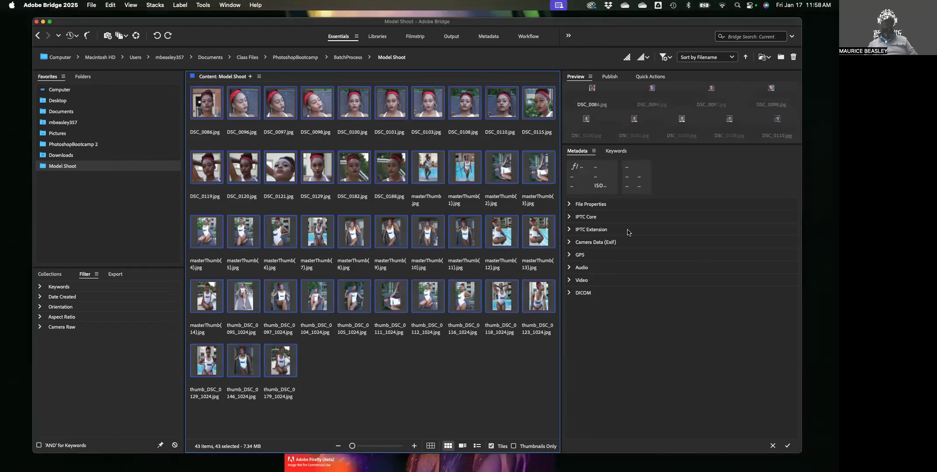
{"action": "left_click", "coordinate": [569, 204]}
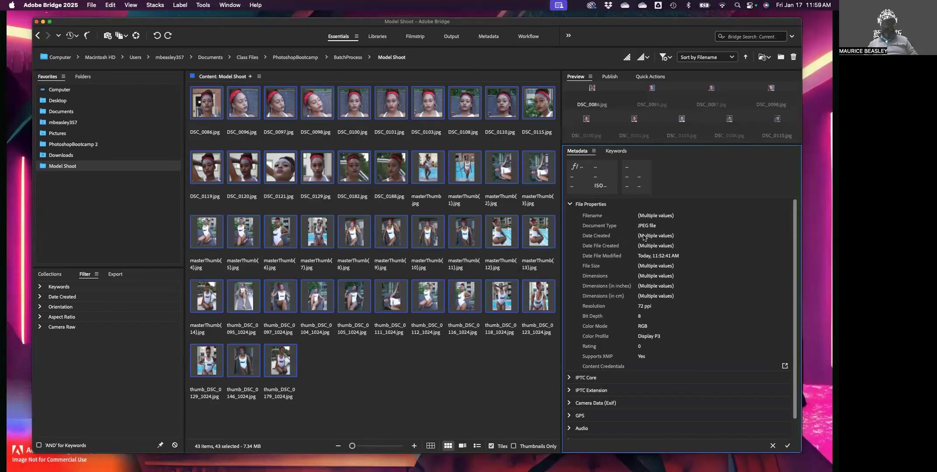
{"action": "left_click", "coordinate": [570, 204]}
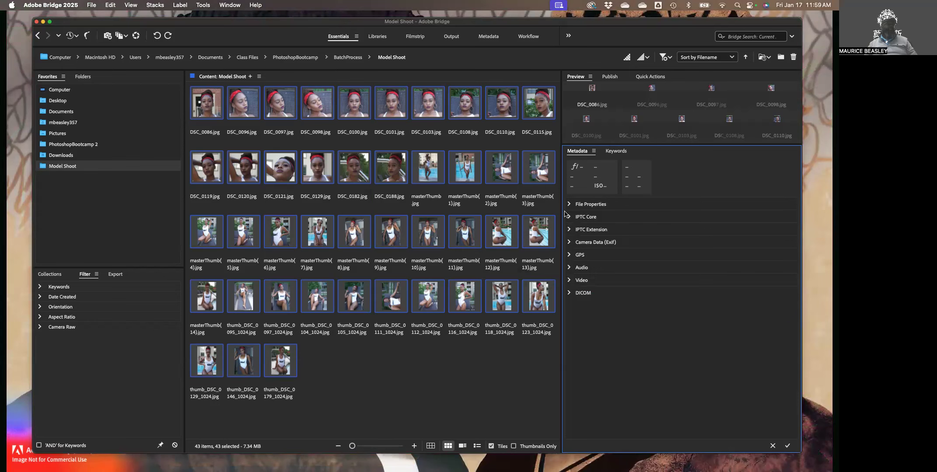
{"action": "left_click", "coordinate": [569, 217]}
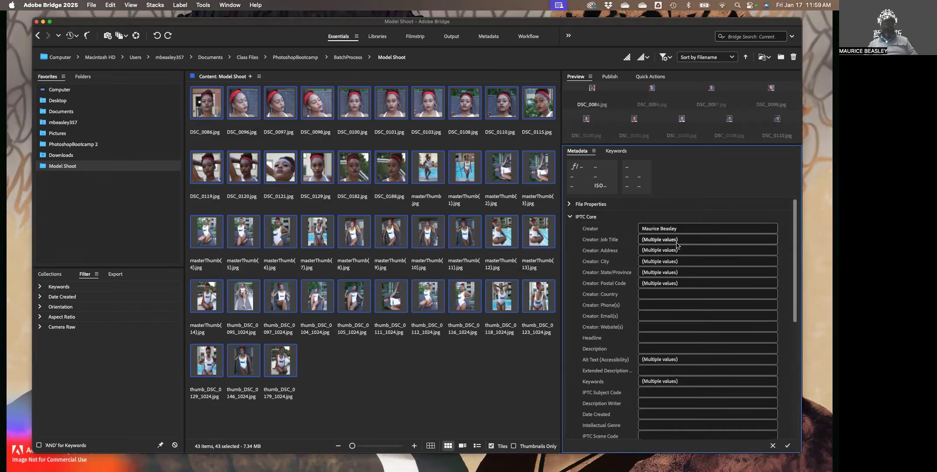
{"action": "left_click", "coordinate": [569, 217]}
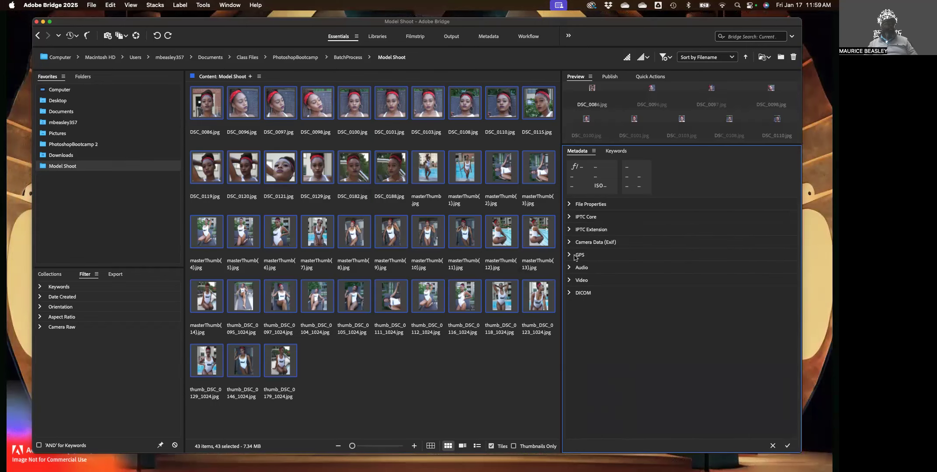
{"action": "left_click", "coordinate": [569, 217]}
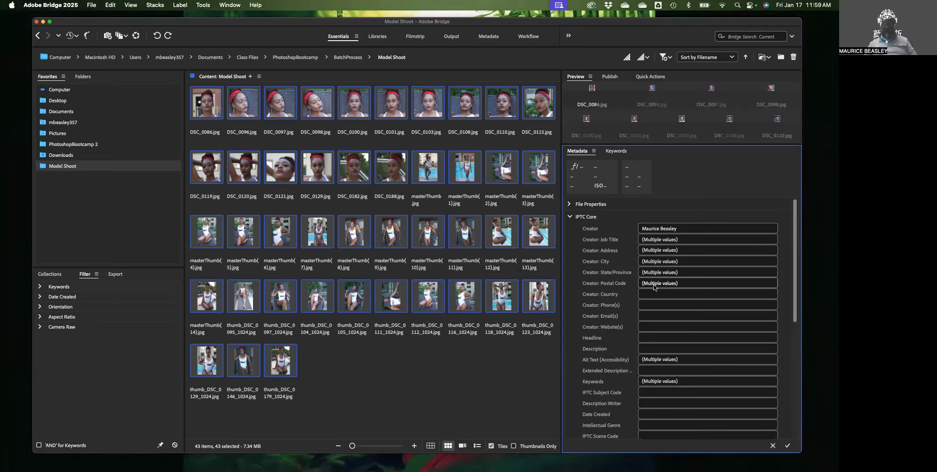
Set Creator City to Atlanta and Creator Country to USA for all 43 images
{"action": "left_click", "coordinate": [652, 262]}
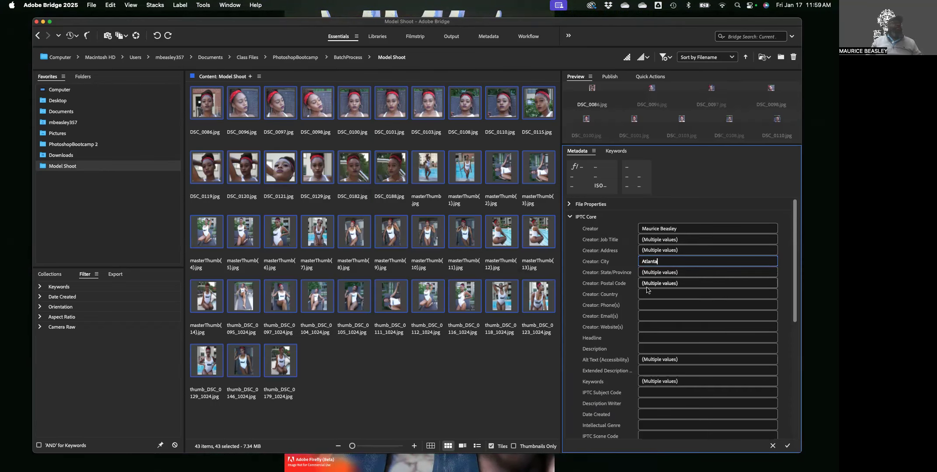
{"action": "left_click", "coordinate": [659, 295]}
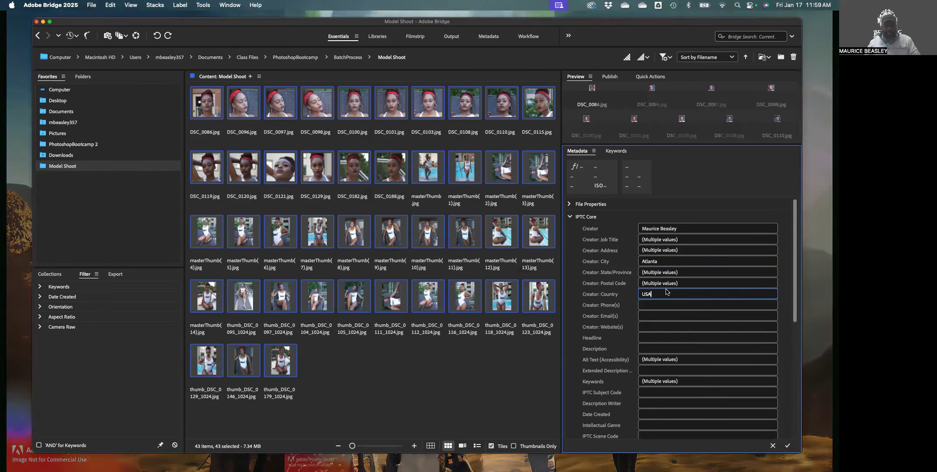
{"action": "left_click", "coordinate": [787, 446]}
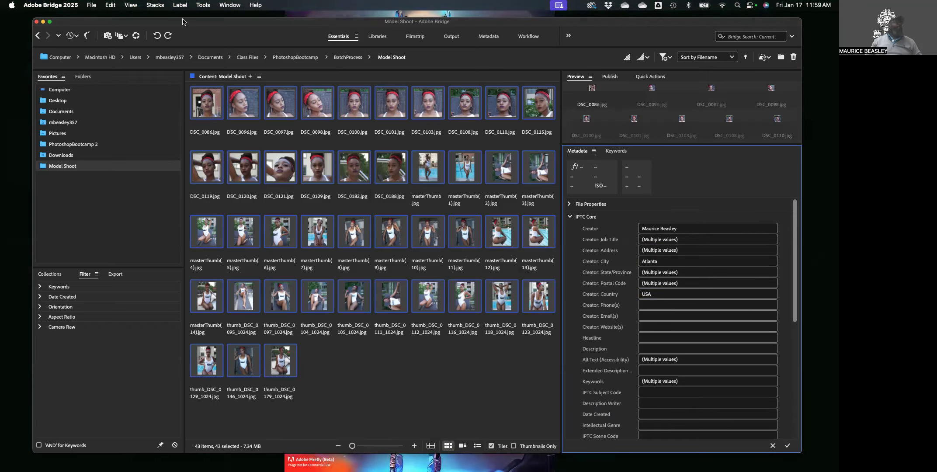
Replace the selected images' metadata with the MD Photography Basic Info template via Tools > Replace Metadata
{"action": "left_click", "coordinate": [200, 6]}
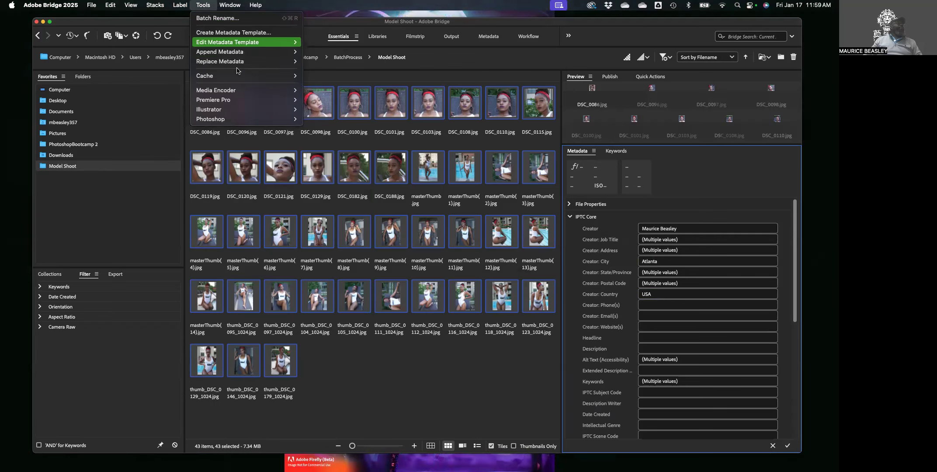
{"action": "mouse_move", "coordinate": [253, 50]}
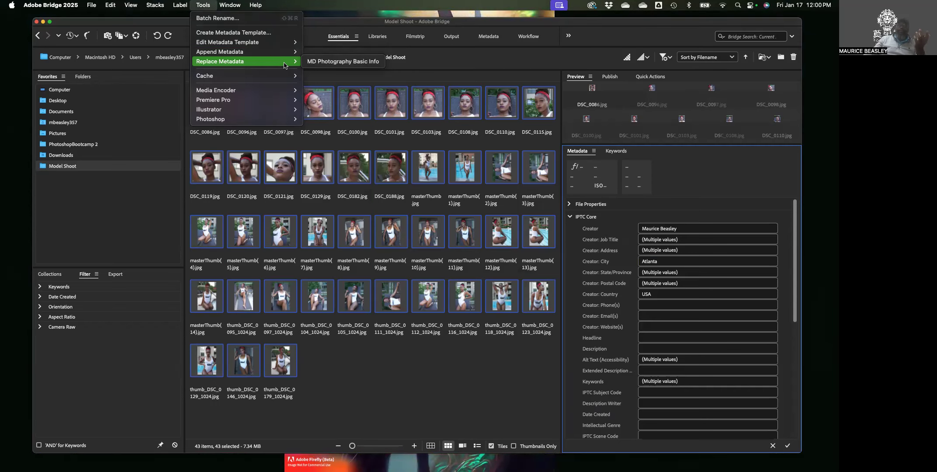
{"action": "left_click", "coordinate": [315, 62]}
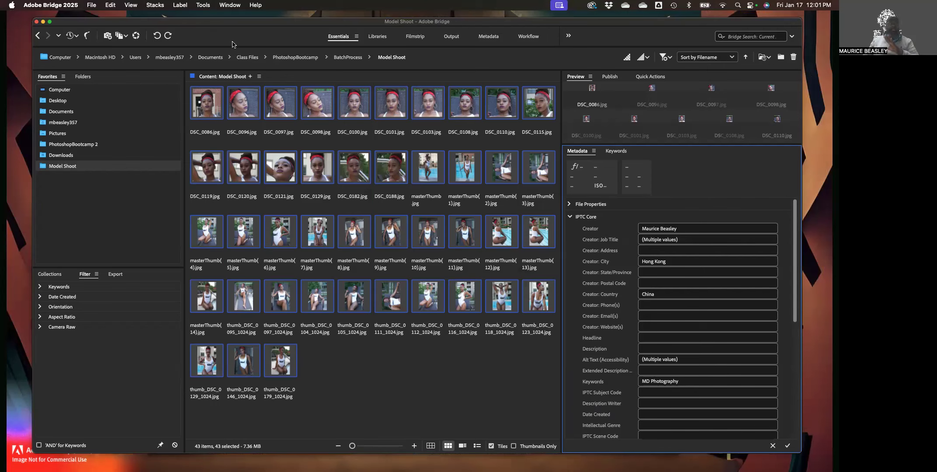
Dismiss the Tools menu, deselect all images, and select DSC_0188.jpg to view its metadata
{"action": "left_click", "coordinate": [202, 6]}
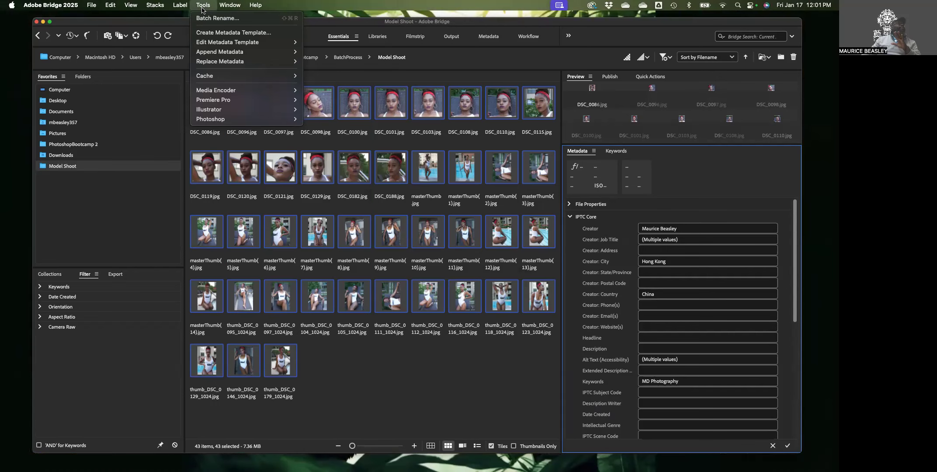
{"action": "mouse_move", "coordinate": [223, 52]}
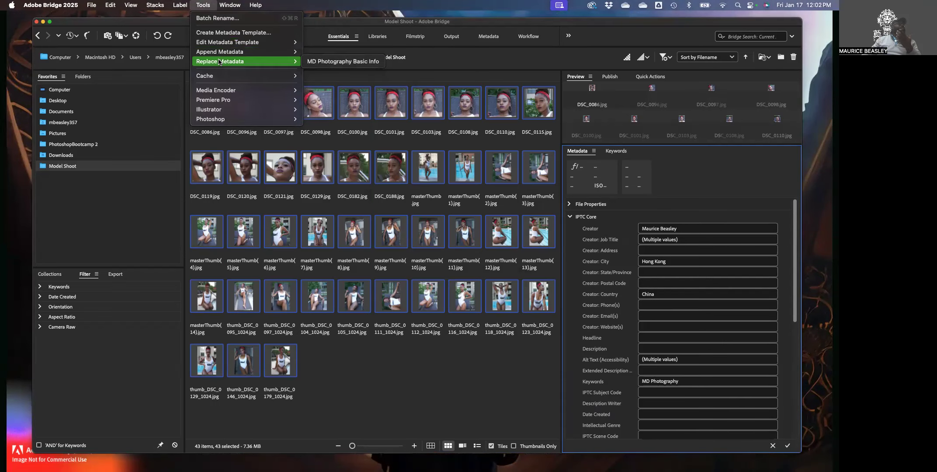
{"action": "mouse_move", "coordinate": [220, 79]}
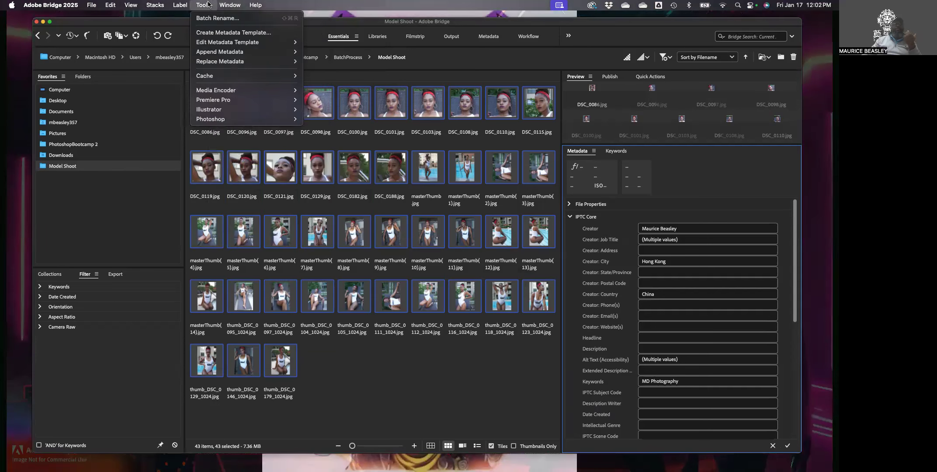
{"action": "left_click", "coordinate": [390, 185]}
{"action": "left_click", "coordinate": [378, 187]}
{"action": "left_click", "coordinate": [414, 364]}
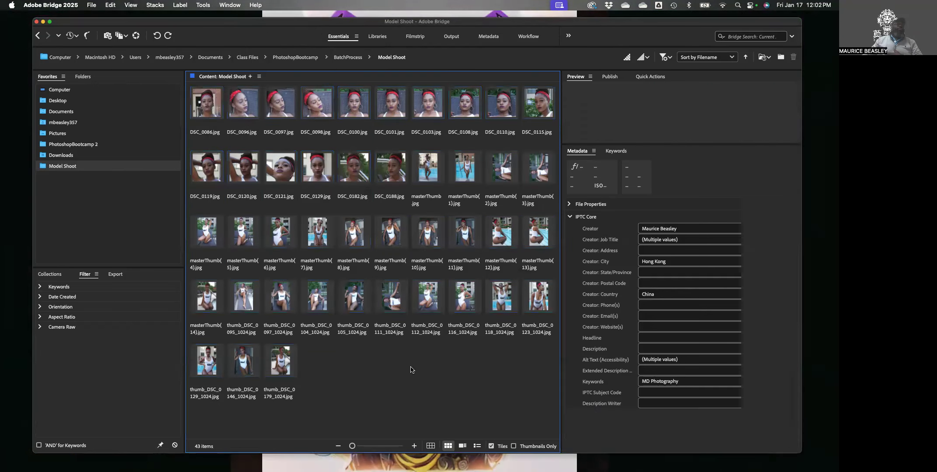
{"action": "left_click", "coordinate": [390, 171]}
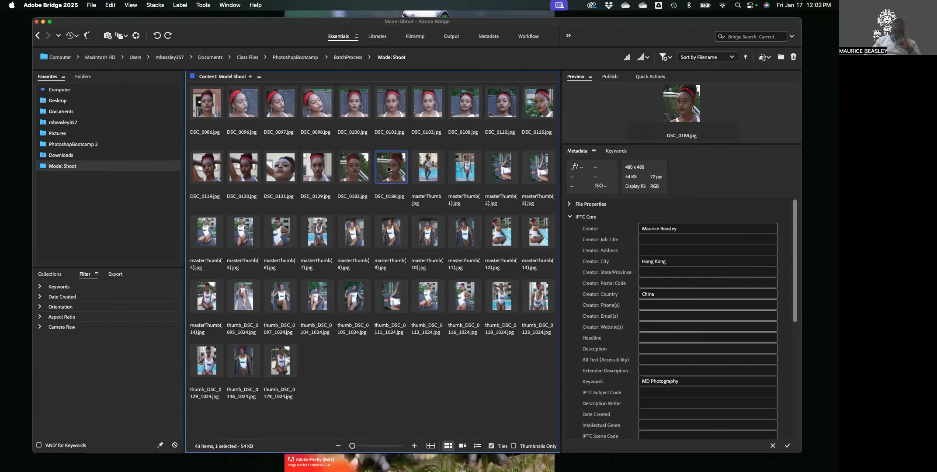
{"action": "right_click", "coordinate": [388, 169]}
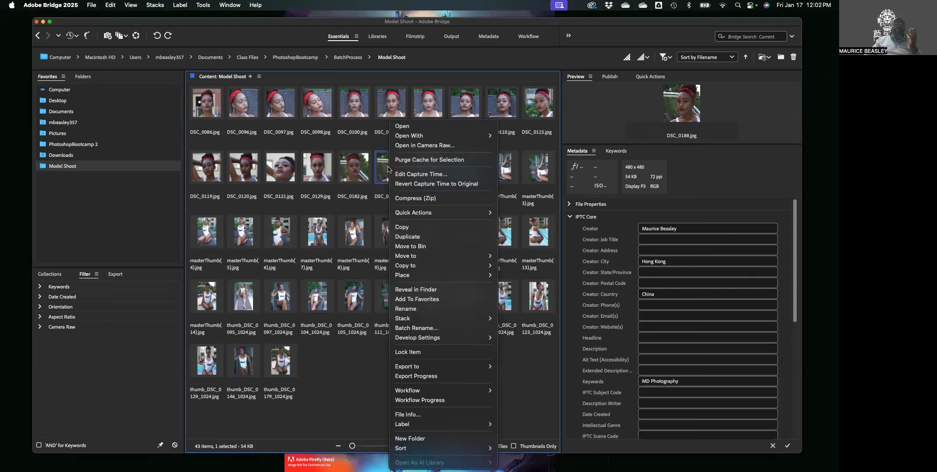
{"action": "mouse_move", "coordinate": [425, 139]}
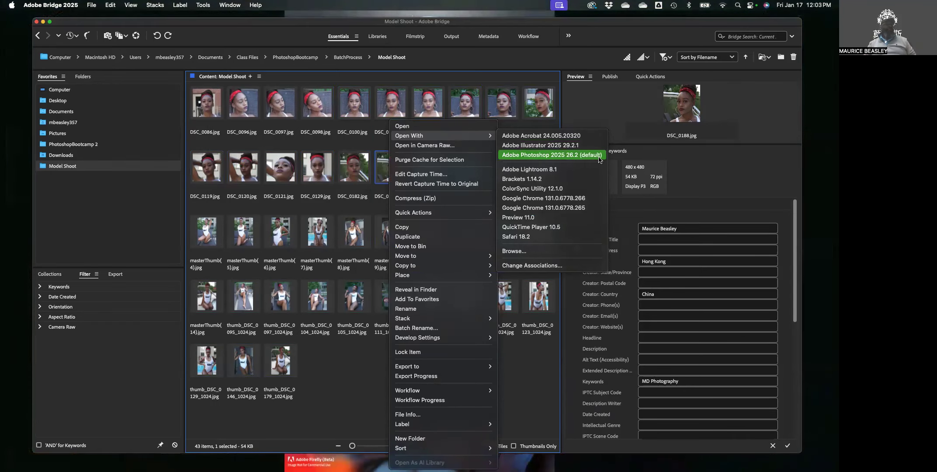
{"action": "left_click", "coordinate": [597, 155]}
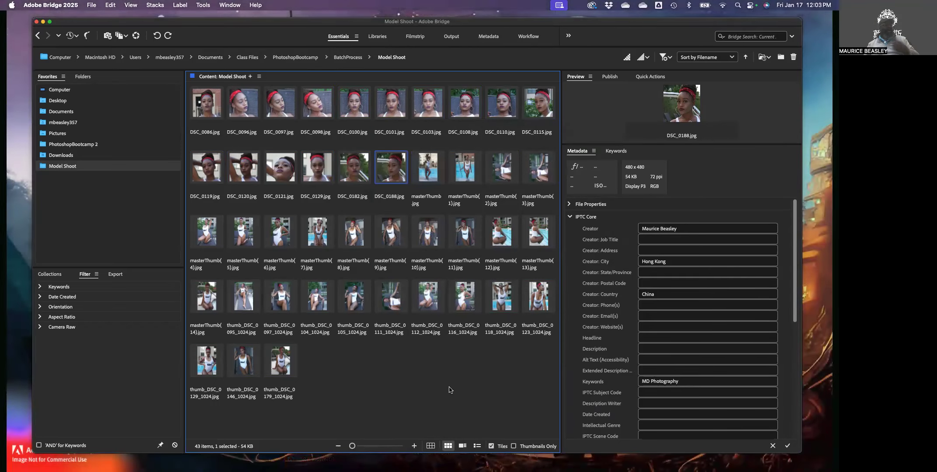
{"action": "left_click", "coordinate": [700, 185]}
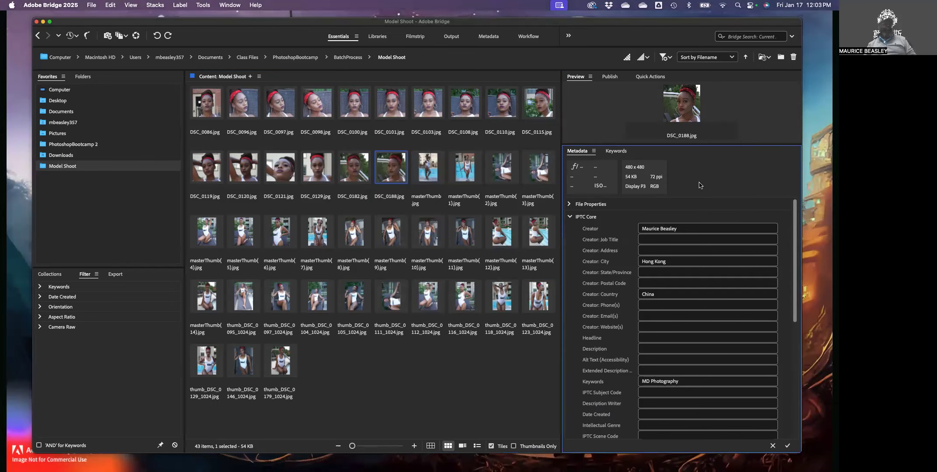
{"action": "left_click", "coordinate": [593, 151]}
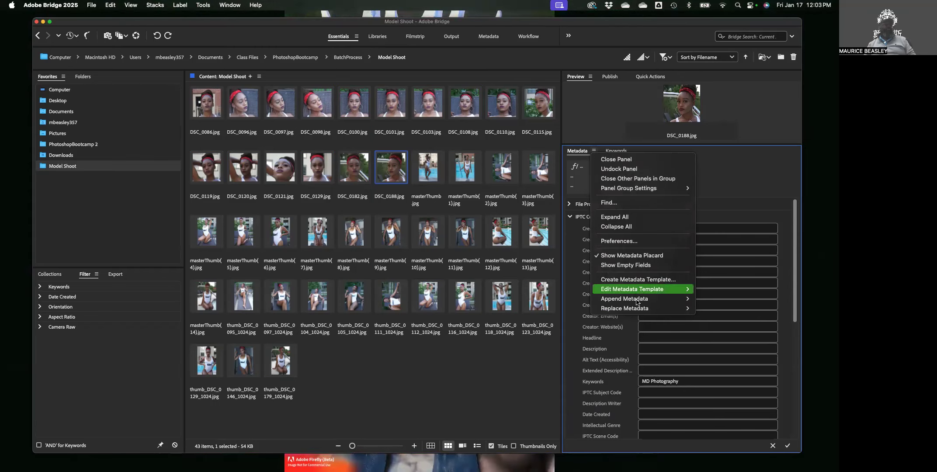
{"action": "mouse_move", "coordinate": [638, 307]}
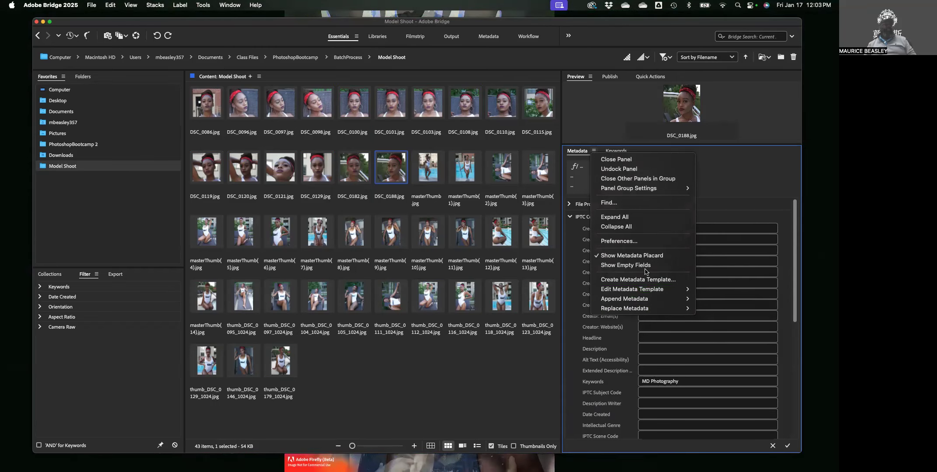
{"action": "left_click", "coordinate": [697, 199]}
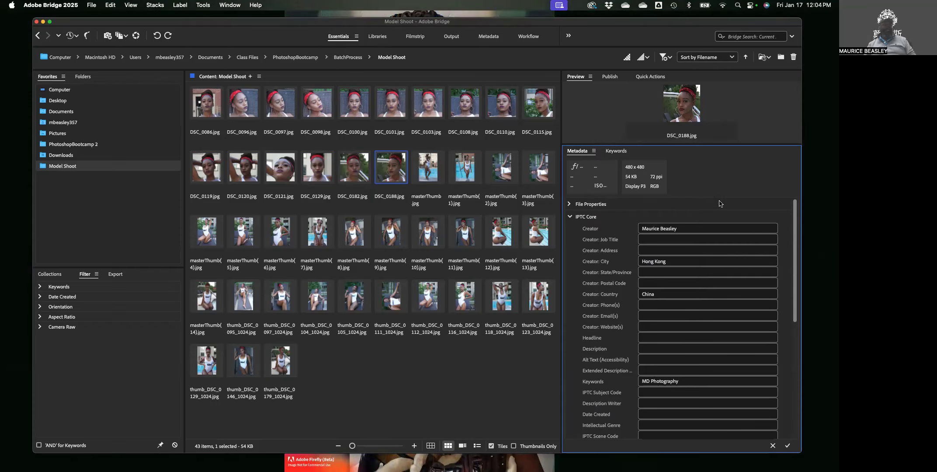
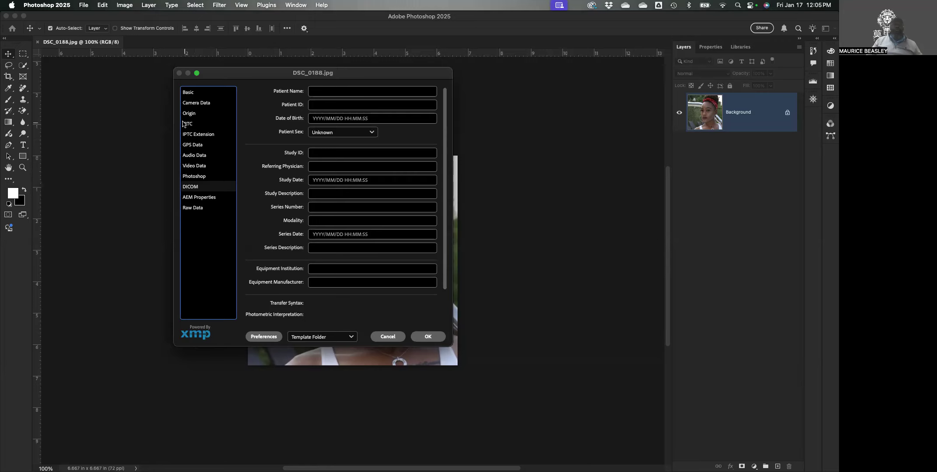
Show the Origin metadata fields in DSC_0188.jpg's File Info dialog
{"action": "left_click", "coordinate": [189, 114]}
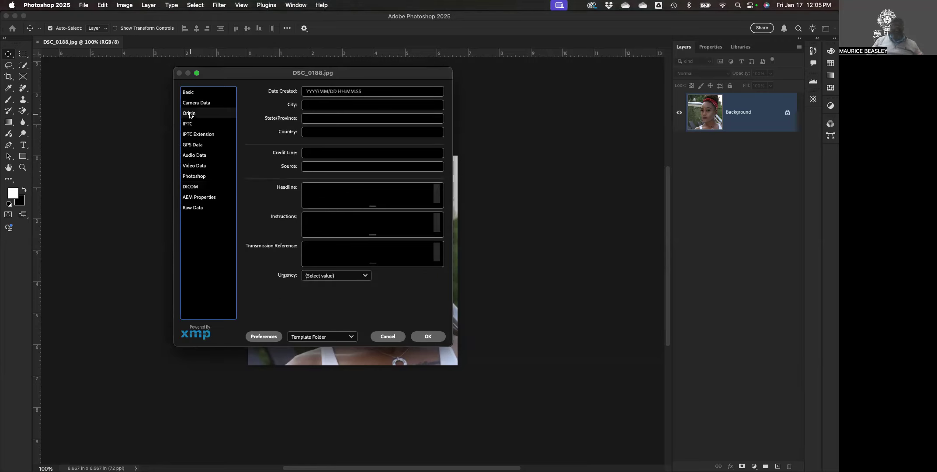
Check Camera Data, then view the IPTC Contact fields showing city Hong Kong and country China
{"action": "left_click", "coordinate": [196, 104]}
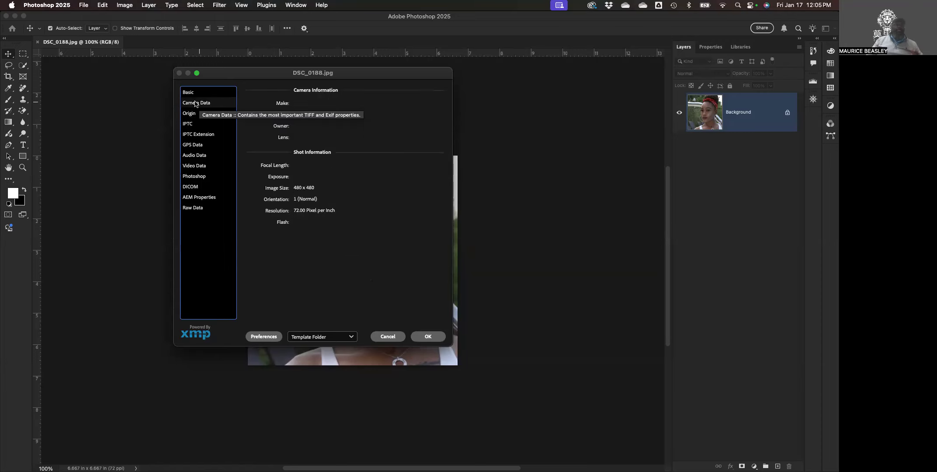
{"action": "left_click", "coordinate": [189, 126]}
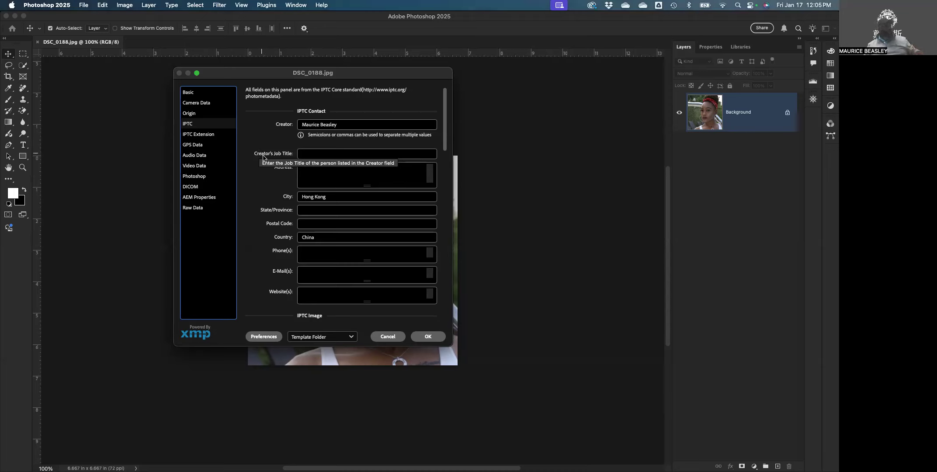
{"action": "scroll", "coordinate": [254, 175], "scroll_direction": "down", "scroll_amount": 1}
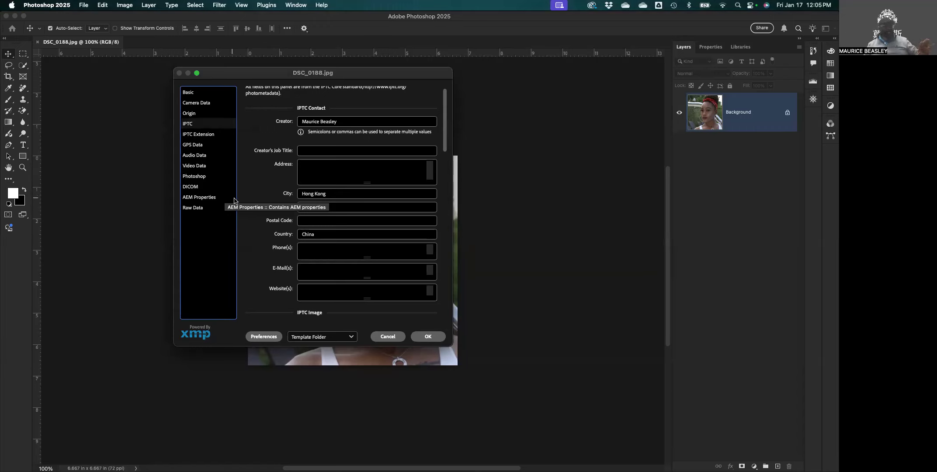
{"action": "left_click", "coordinate": [331, 340]}
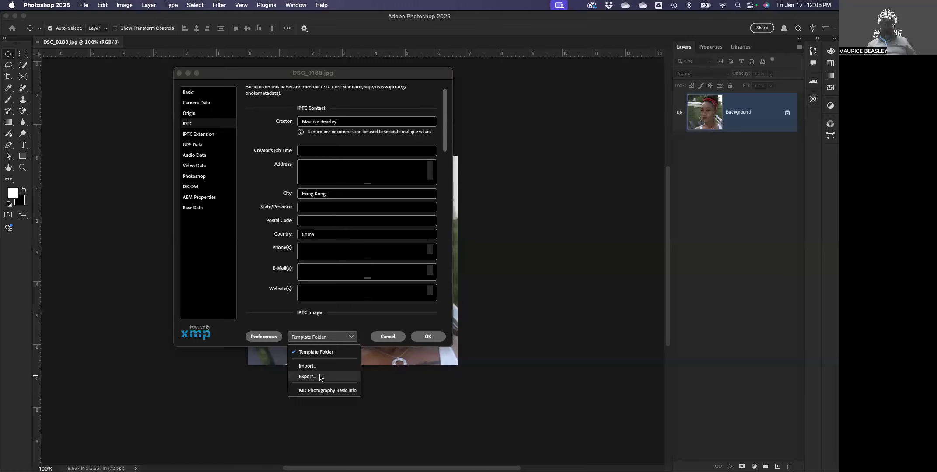
{"action": "left_click", "coordinate": [296, 378]}
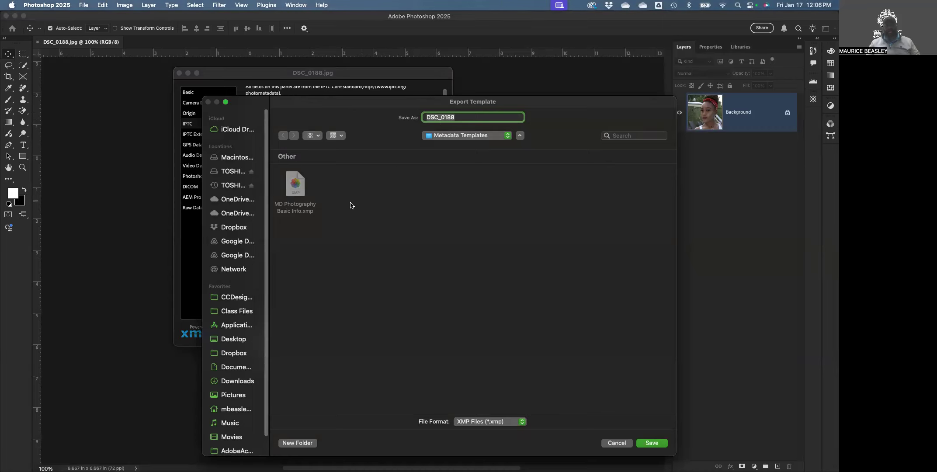
{"action": "left_click", "coordinate": [616, 443]}
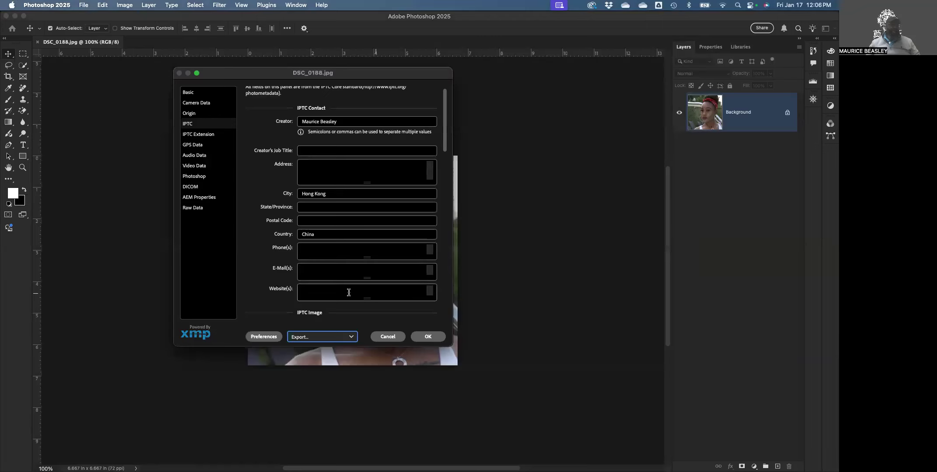
Browse to MD Photography Basic Info.xmp via template Import, close the picker, and cancel File Info
{"action": "left_click", "coordinate": [327, 337]}
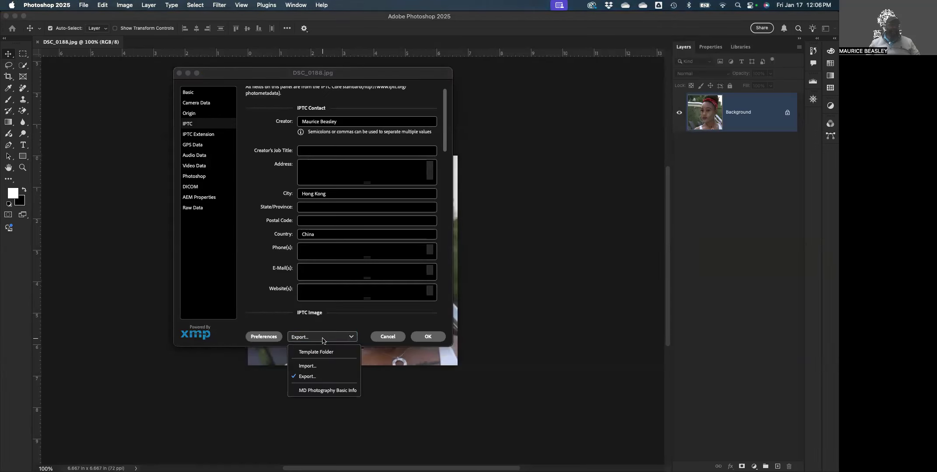
{"action": "left_click", "coordinate": [315, 367]}
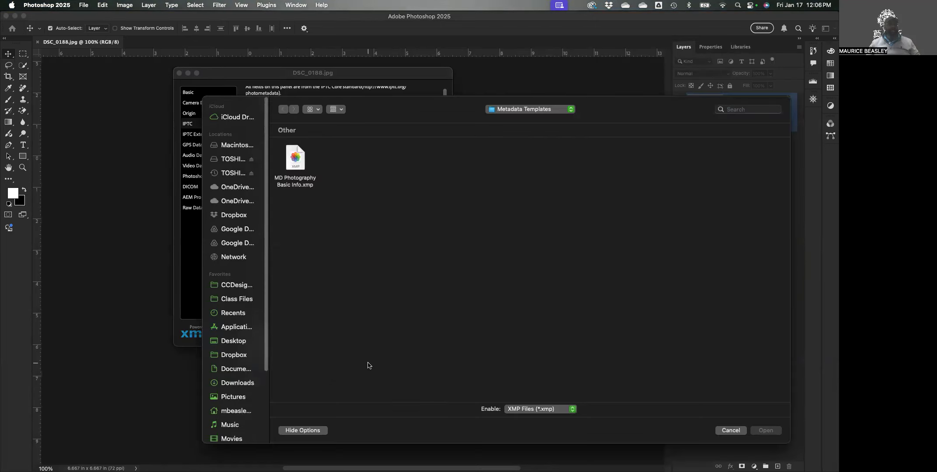
{"action": "left_click", "coordinate": [290, 156]}
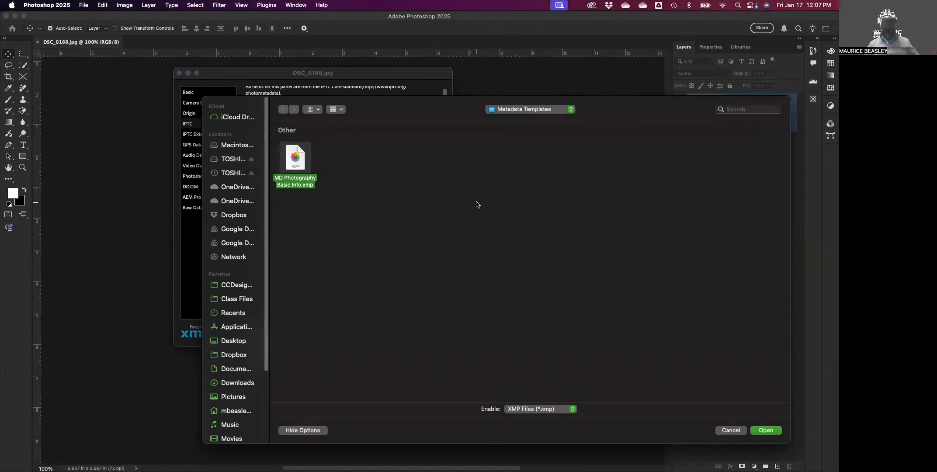
{"action": "left_click", "coordinate": [740, 431]}
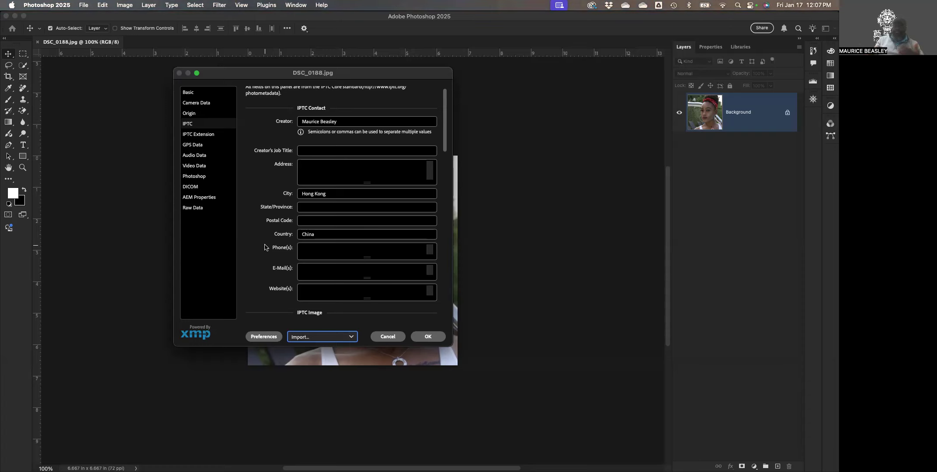
{"action": "left_click", "coordinate": [387, 336]}
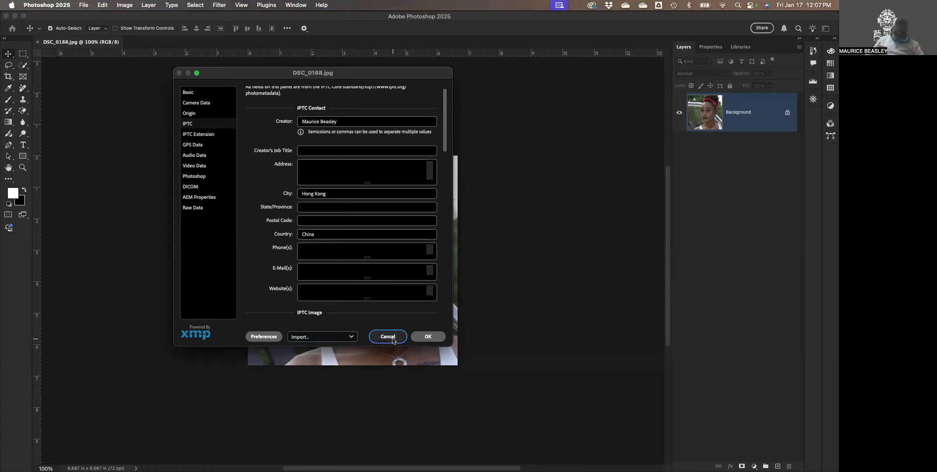